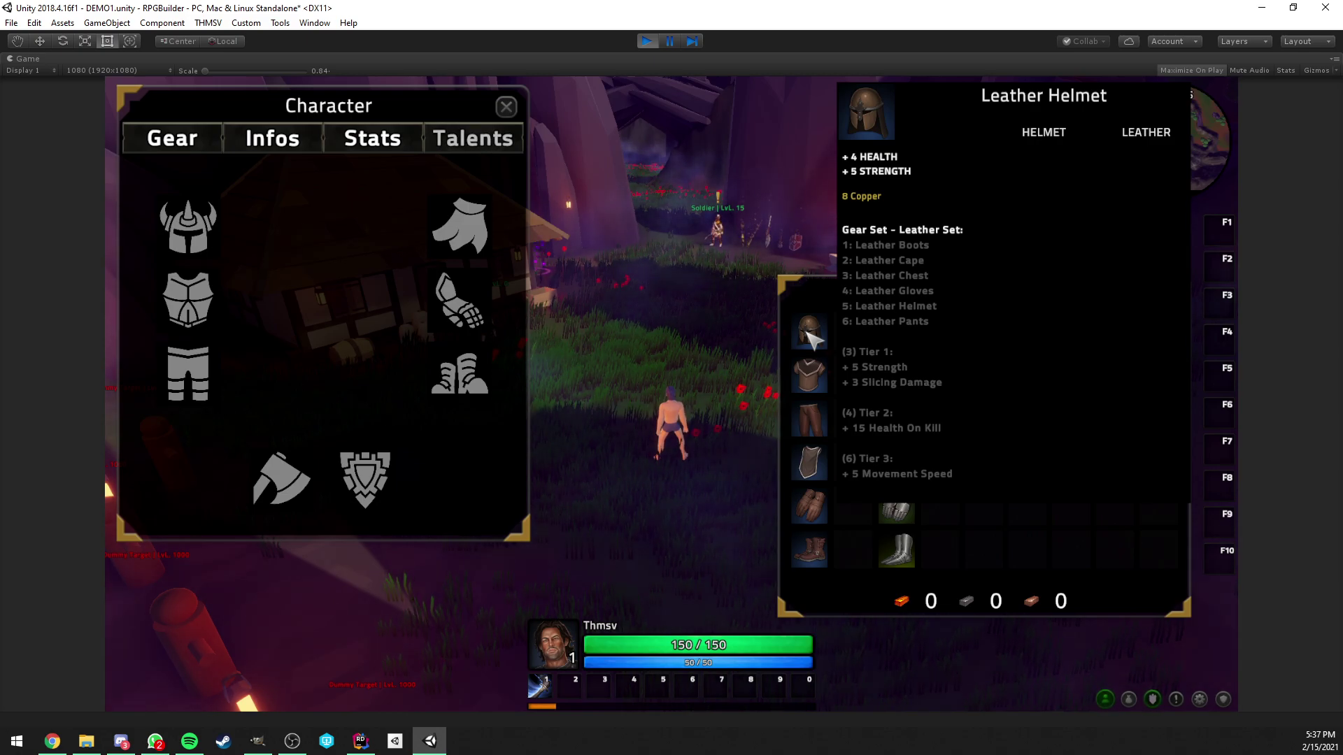
Try the Leather Helmet on and off, then wear Leather Helmet, Chest and Pants for 162 health
{"action": "right_click", "coordinate": [809, 336]}
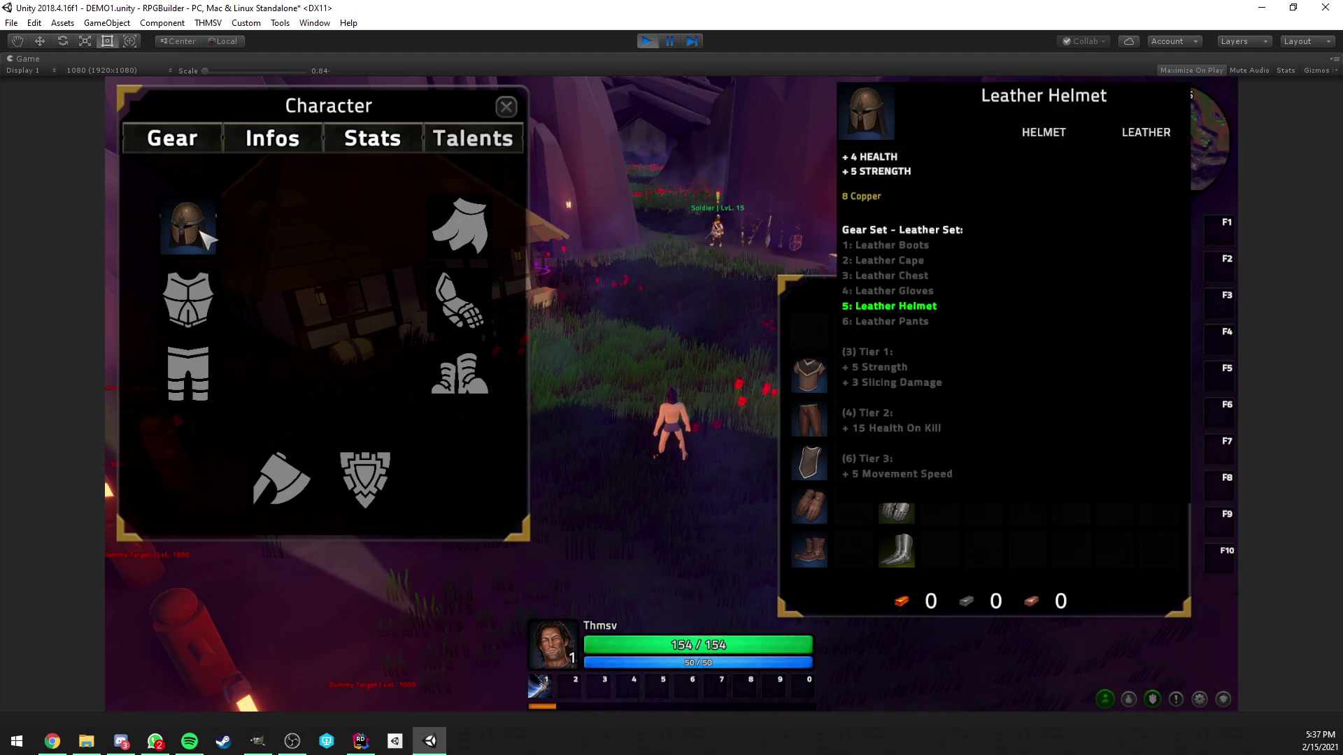
{"action": "mouse_move", "coordinate": [808, 372]}
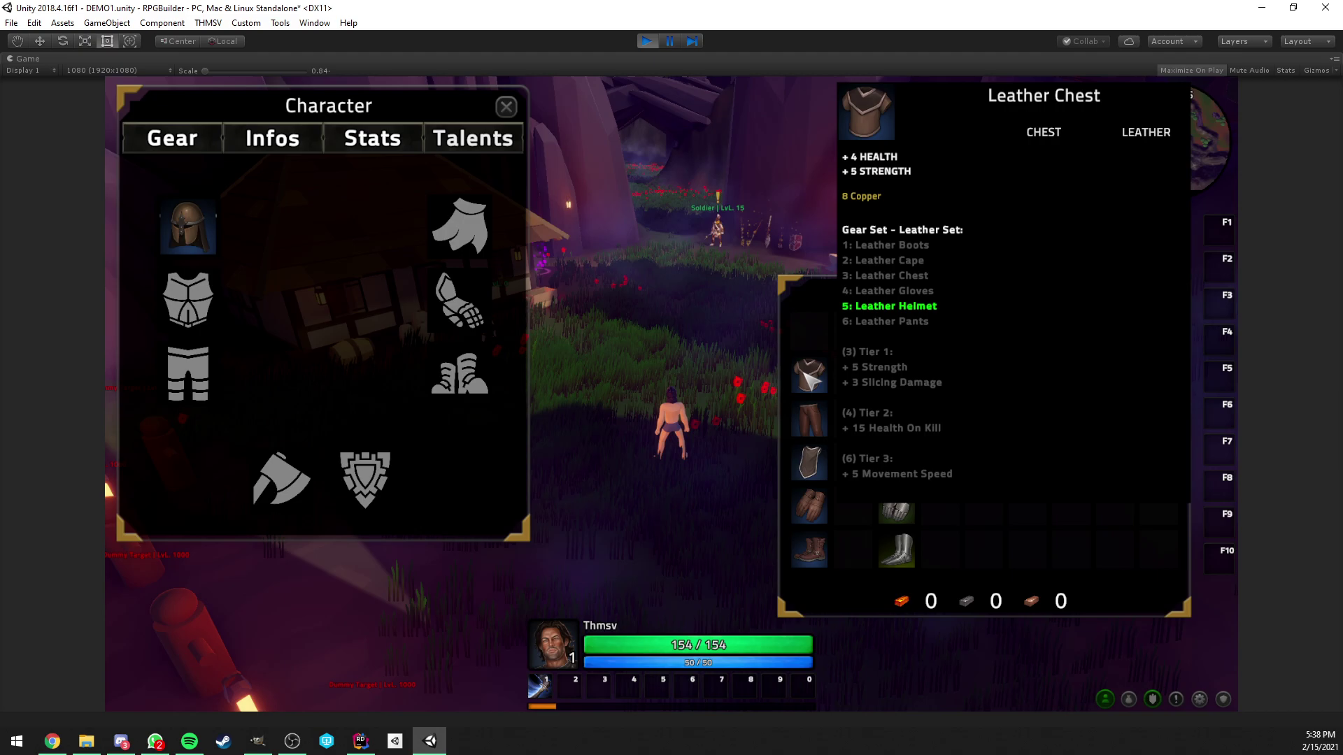
{"action": "right_click", "coordinate": [187, 226]}
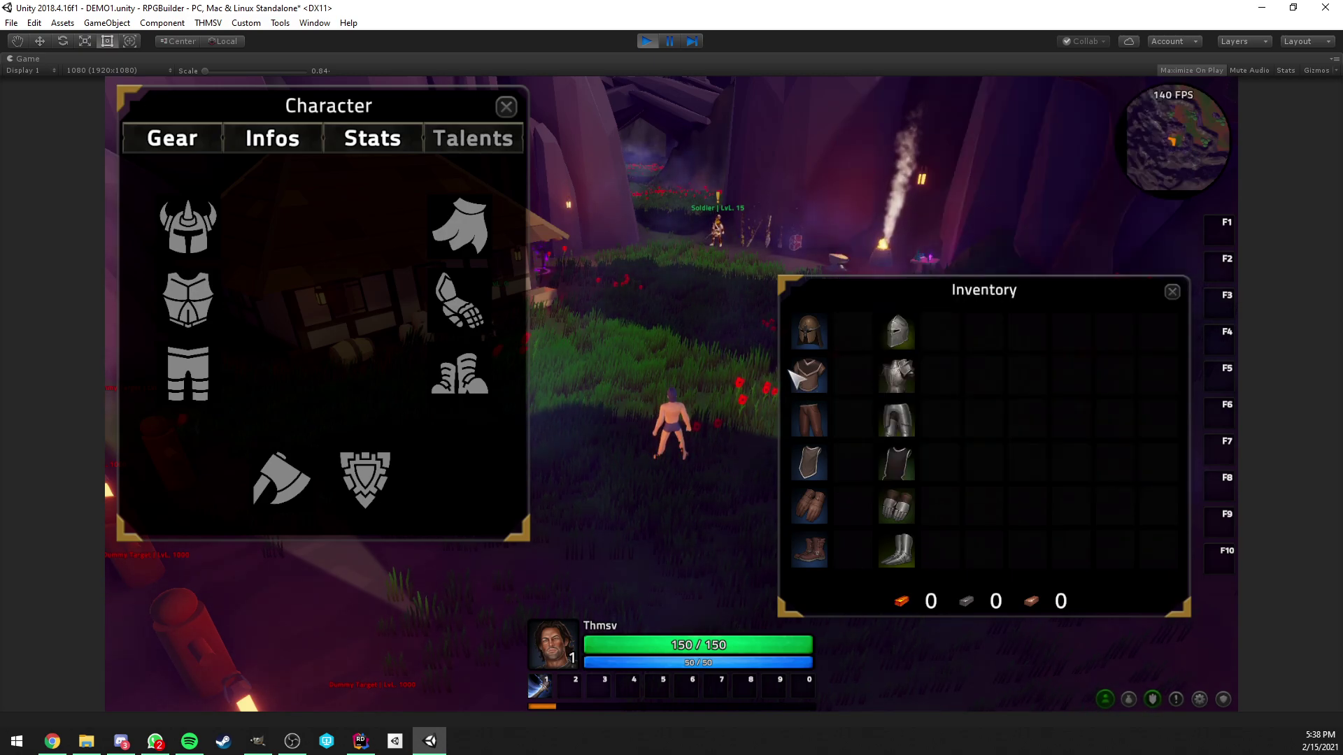
{"action": "right_click", "coordinate": [809, 334]}
{"action": "right_click", "coordinate": [809, 377]}
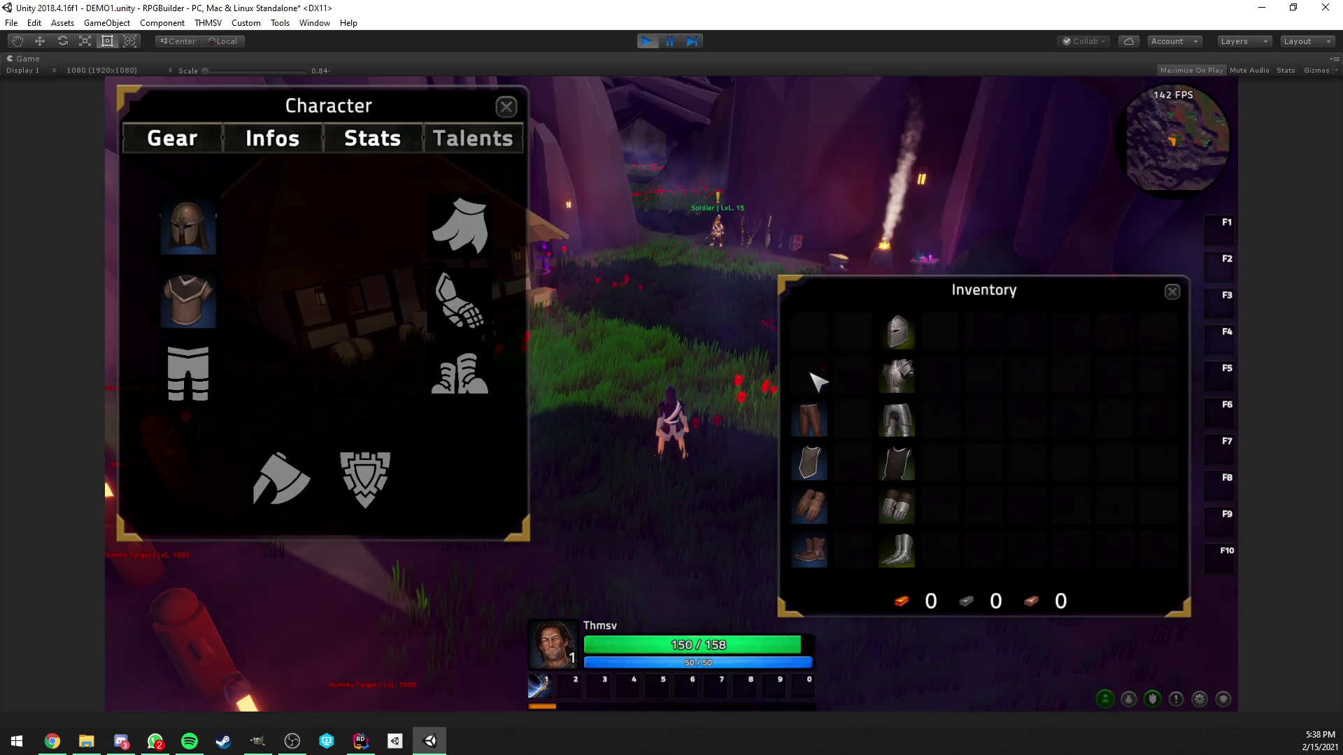
{"action": "mouse_move", "coordinate": [808, 420]}
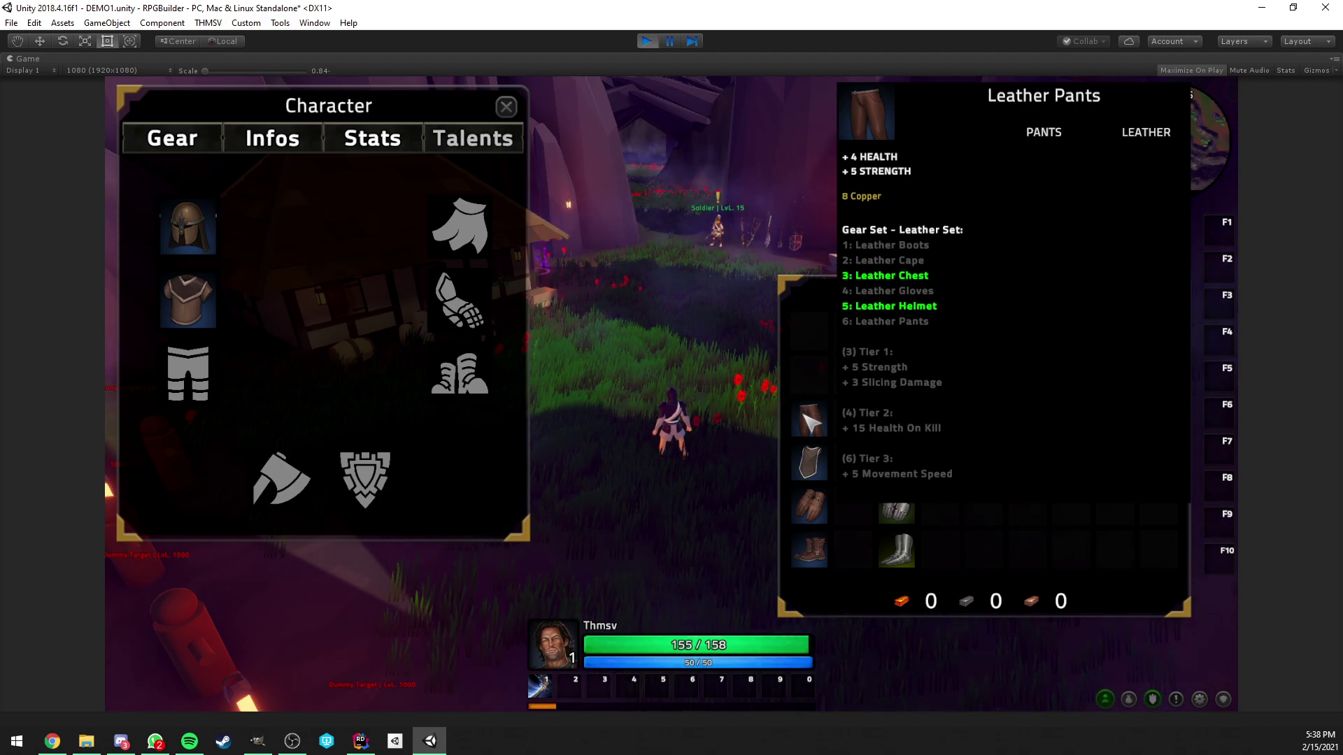
{"action": "right_click", "coordinate": [811, 422]}
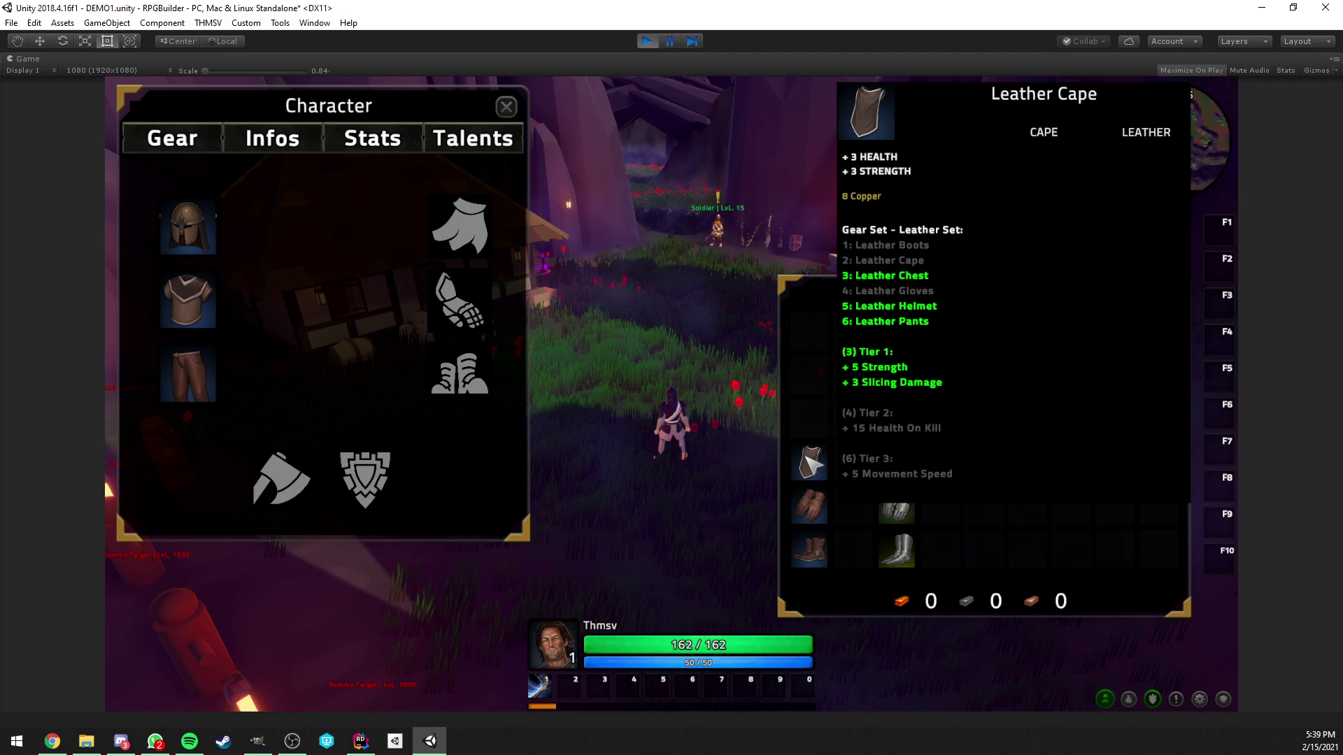
{"action": "left_click", "coordinate": [373, 140]}
{"action": "left_click_drag", "start_coordinate": [518, 207], "coordinate": [546, 408]}
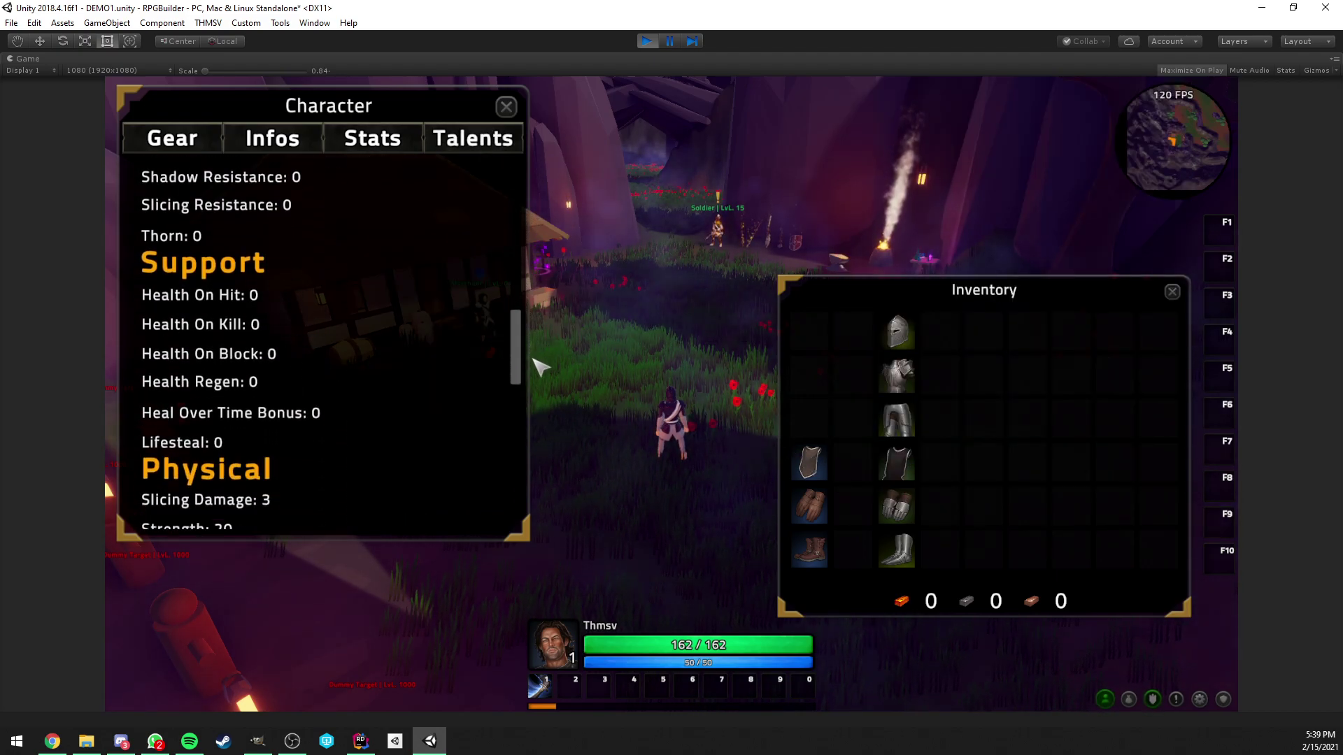
{"action": "mouse_move", "coordinate": [204, 245]}
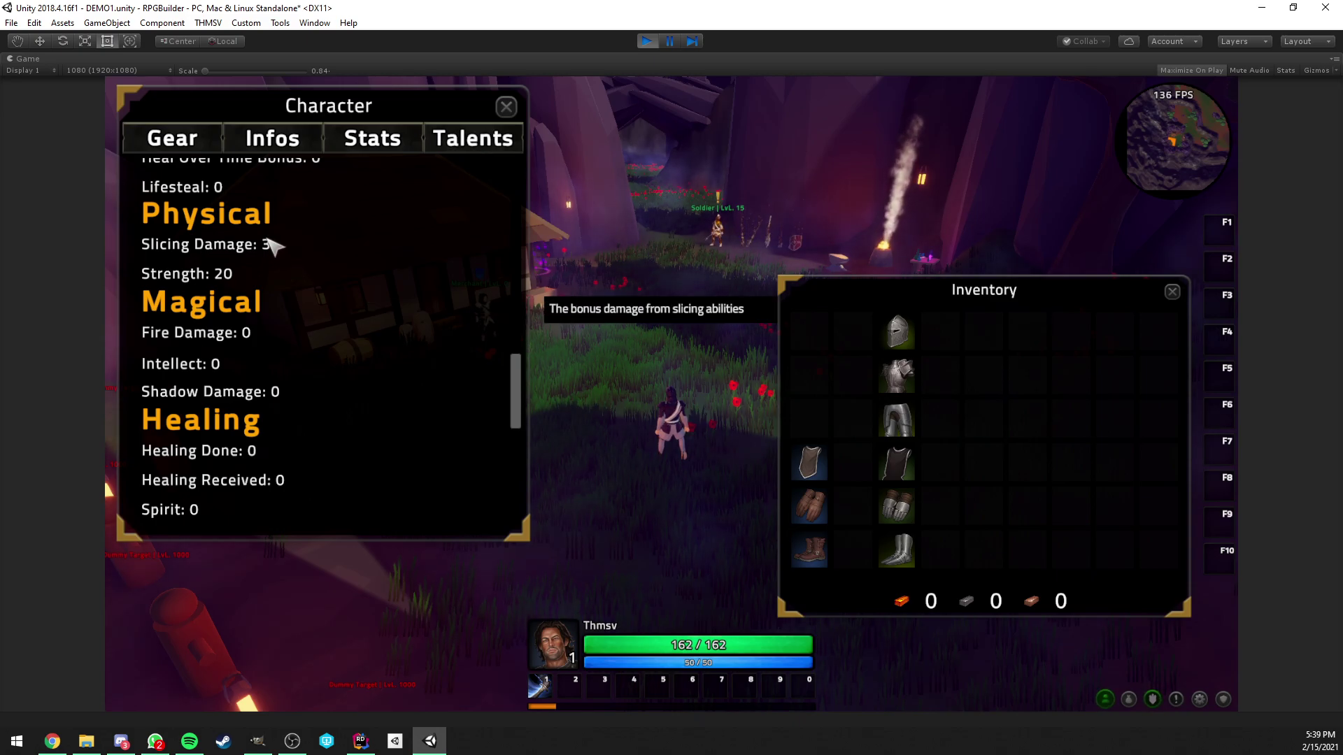
{"action": "left_click", "coordinate": [172, 138]}
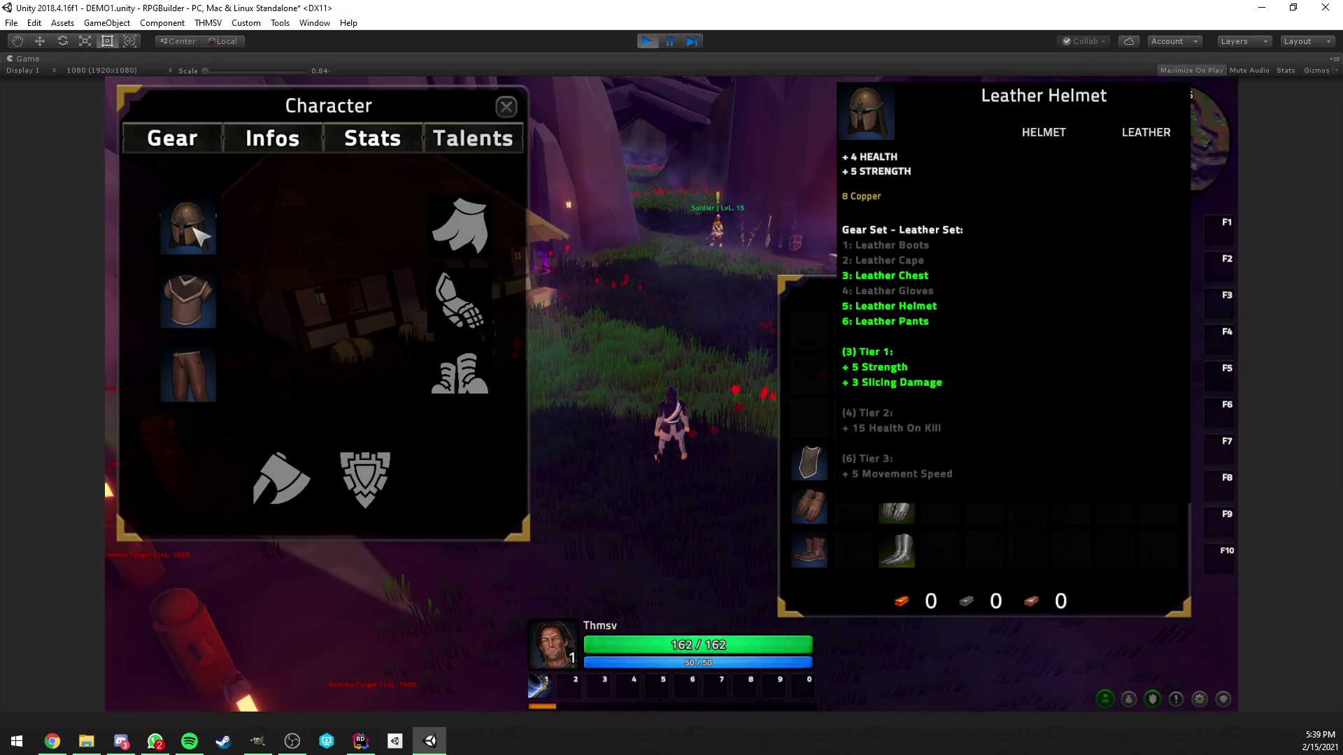
{"action": "mouse_move", "coordinate": [808, 462]}
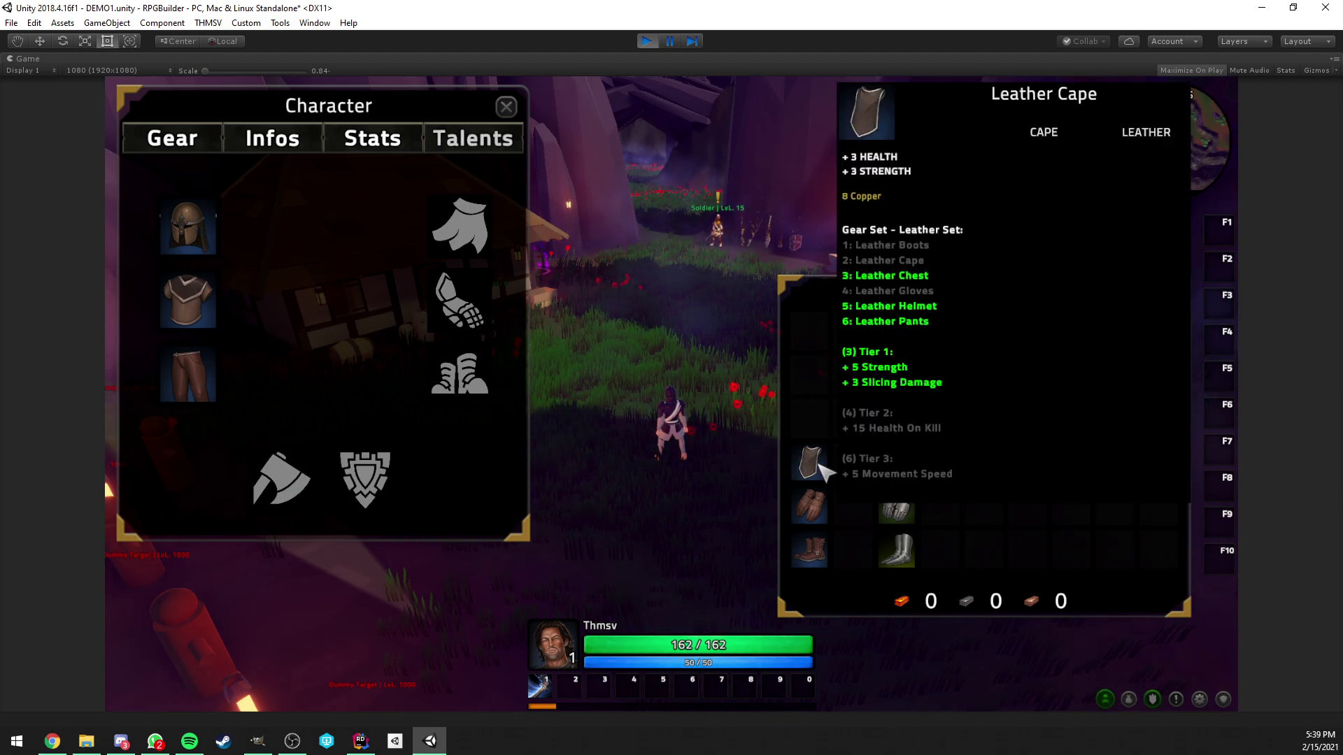
Wear the Leather Cape, Gloves and Boots while moving the character around
{"action": "right_click", "coordinate": [819, 465]}
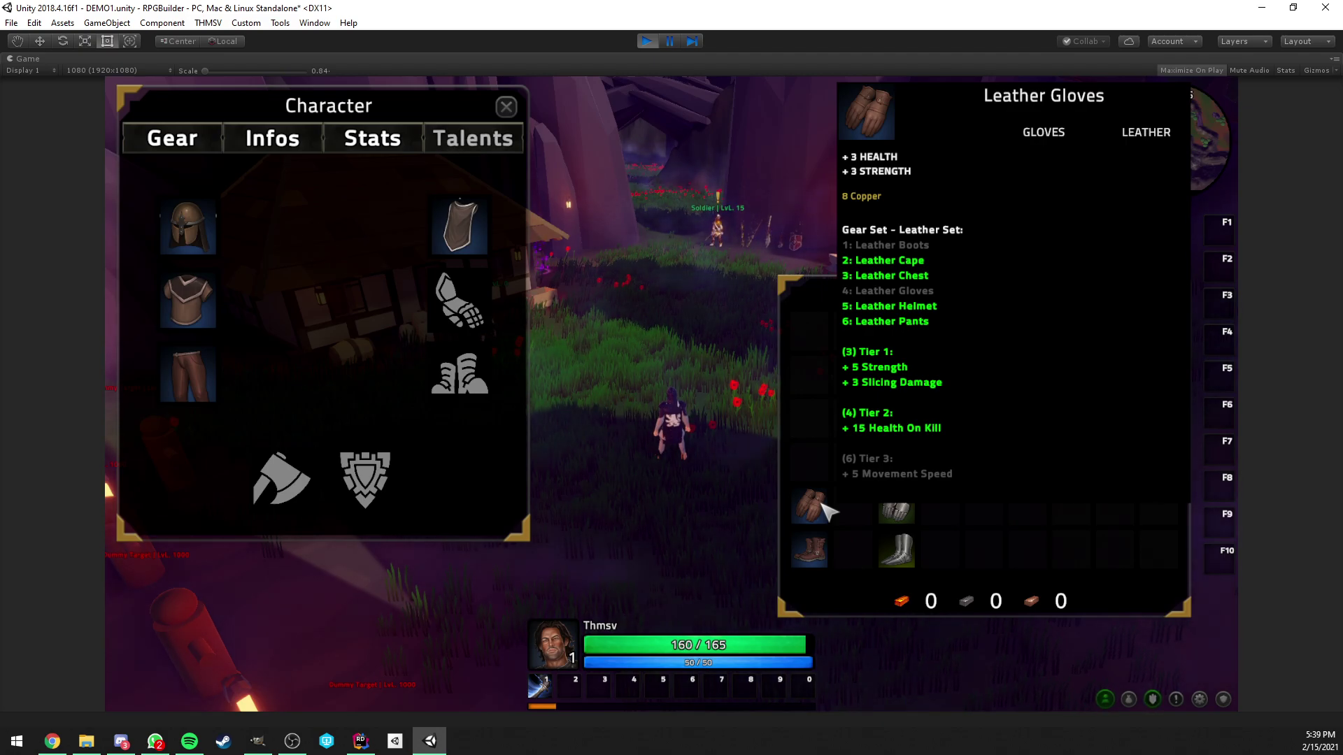
{"action": "right_click", "coordinate": [821, 505]}
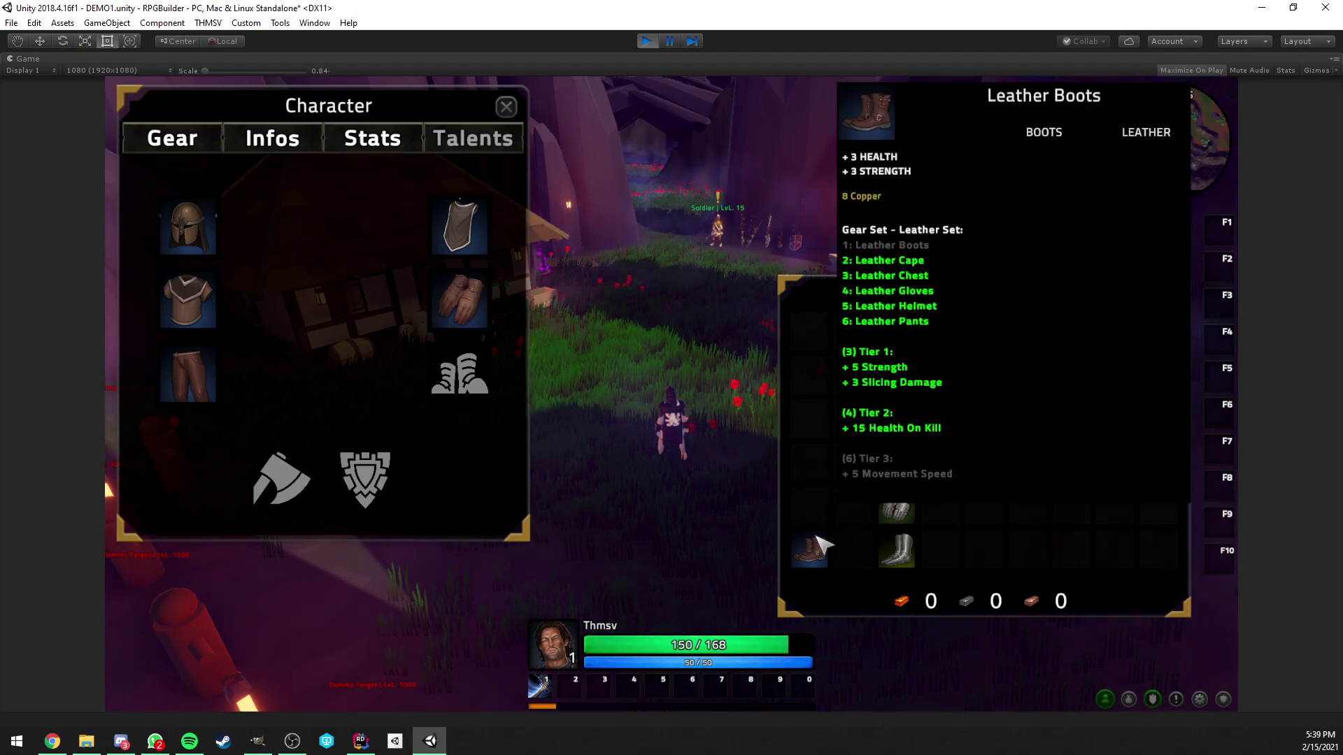
{"action": "mouse_move", "coordinate": [808, 550]}
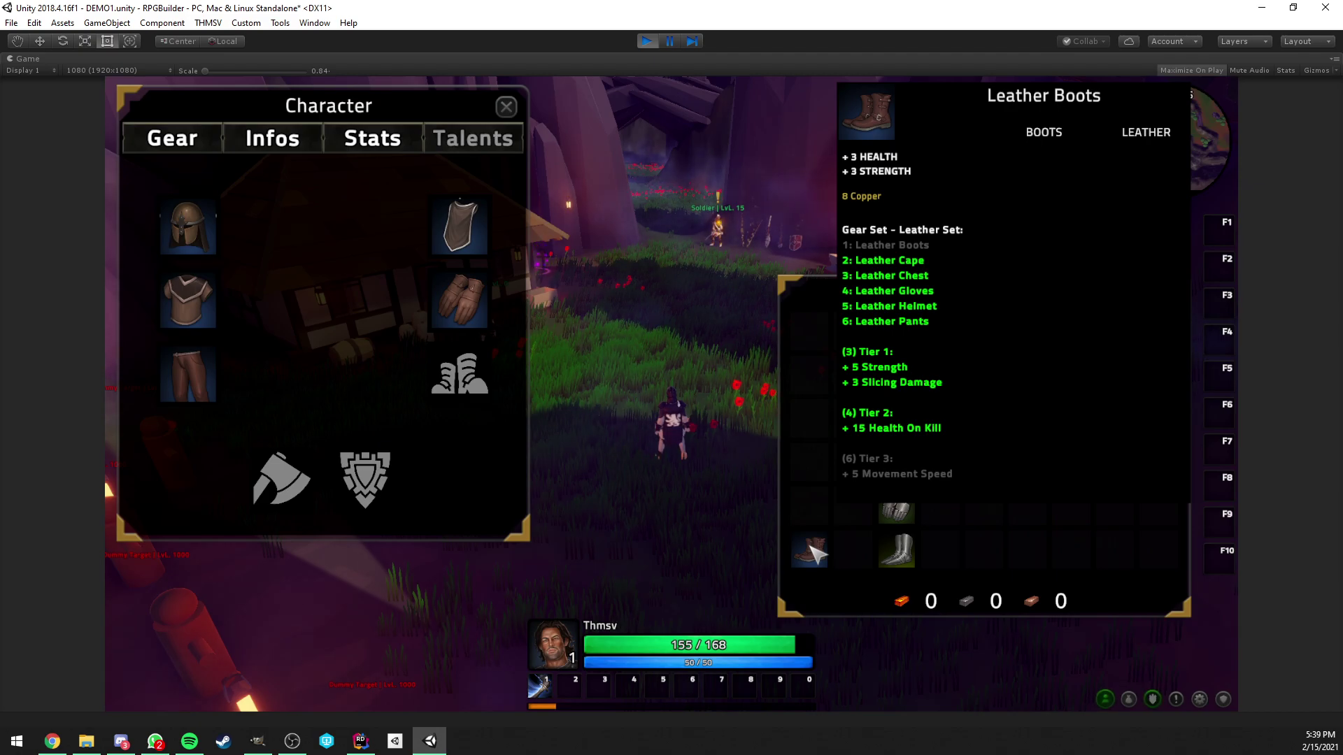
{"action": "key", "text": "w"}
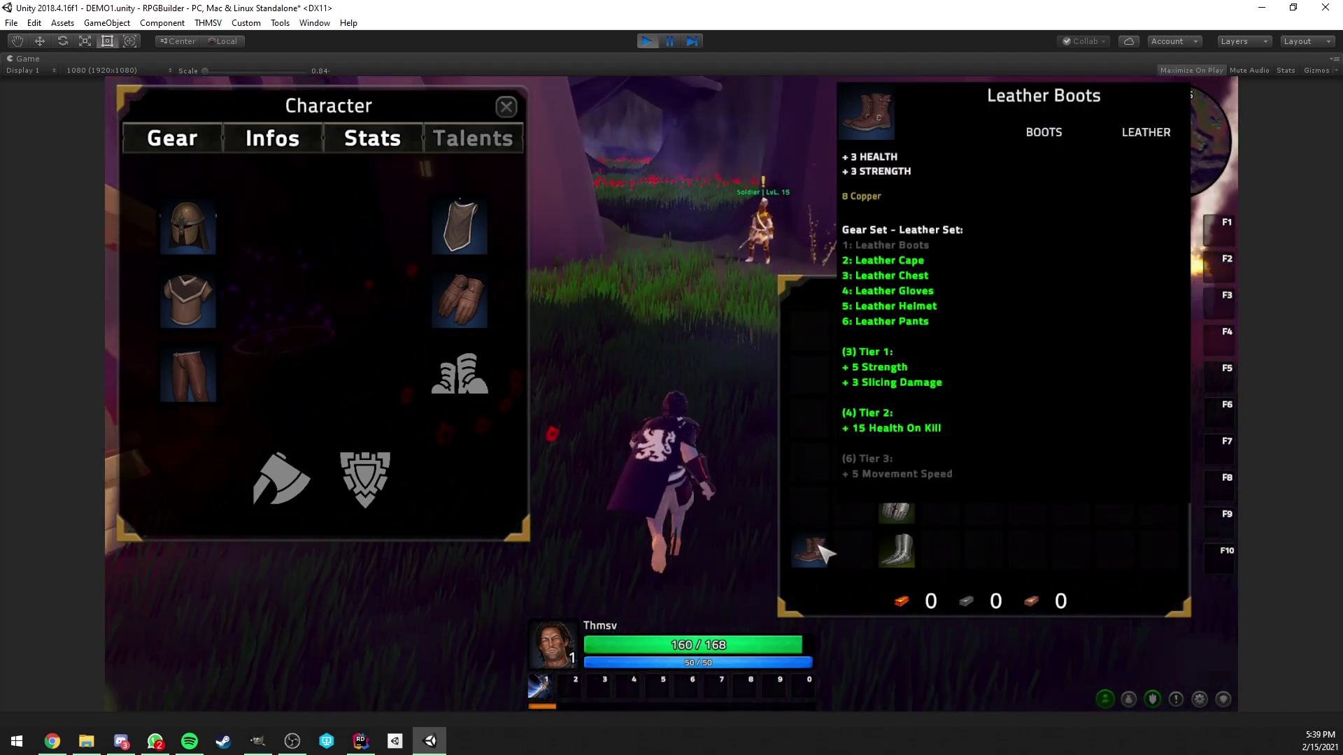
{"action": "right_click", "coordinate": [820, 549]}
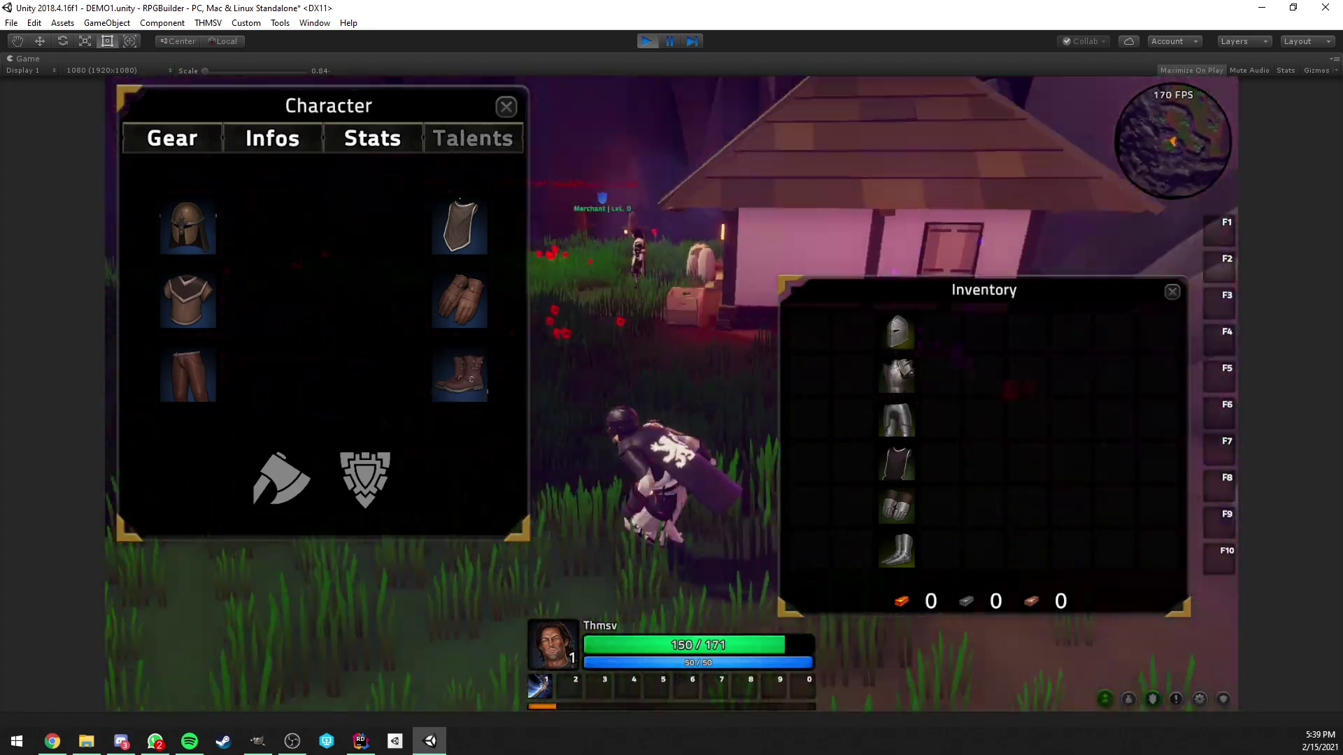
{"action": "key", "text": "a"}
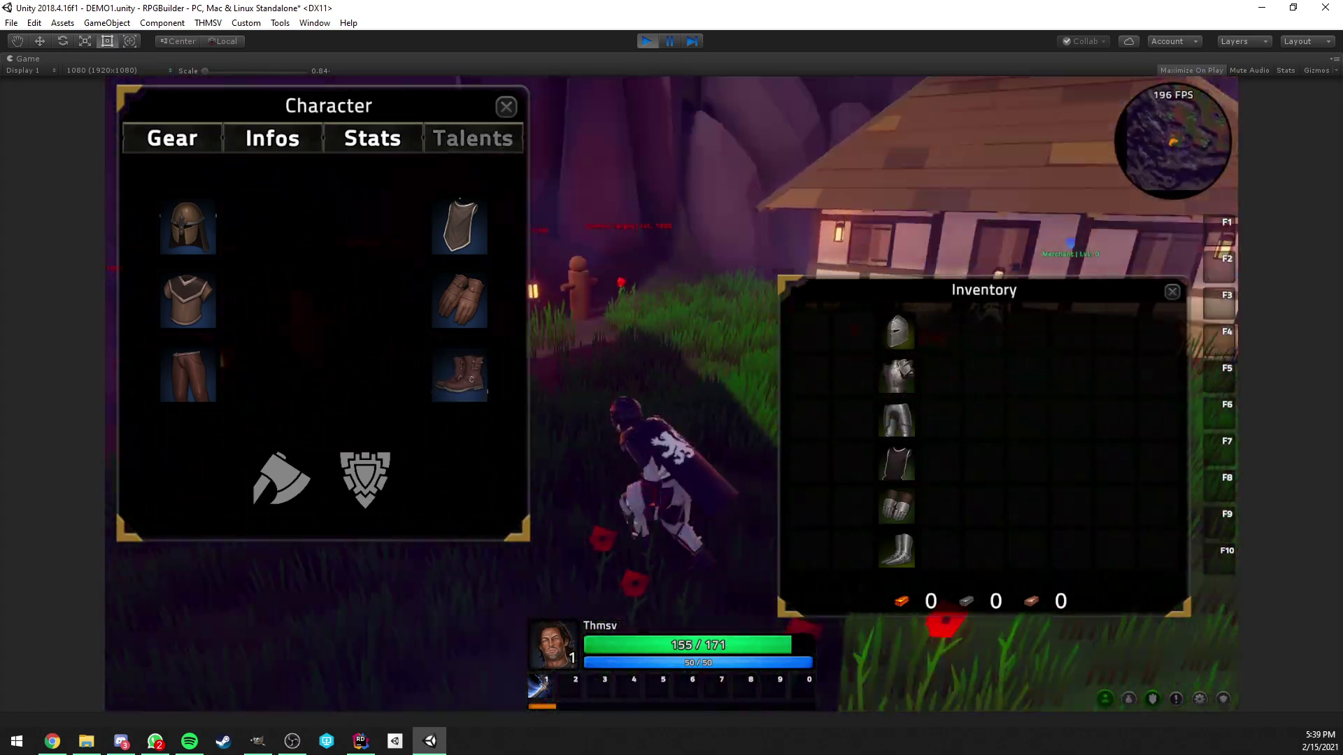
Take the Leather Boots off and put them back on to retest Tier 3
{"action": "key", "text": "w"}
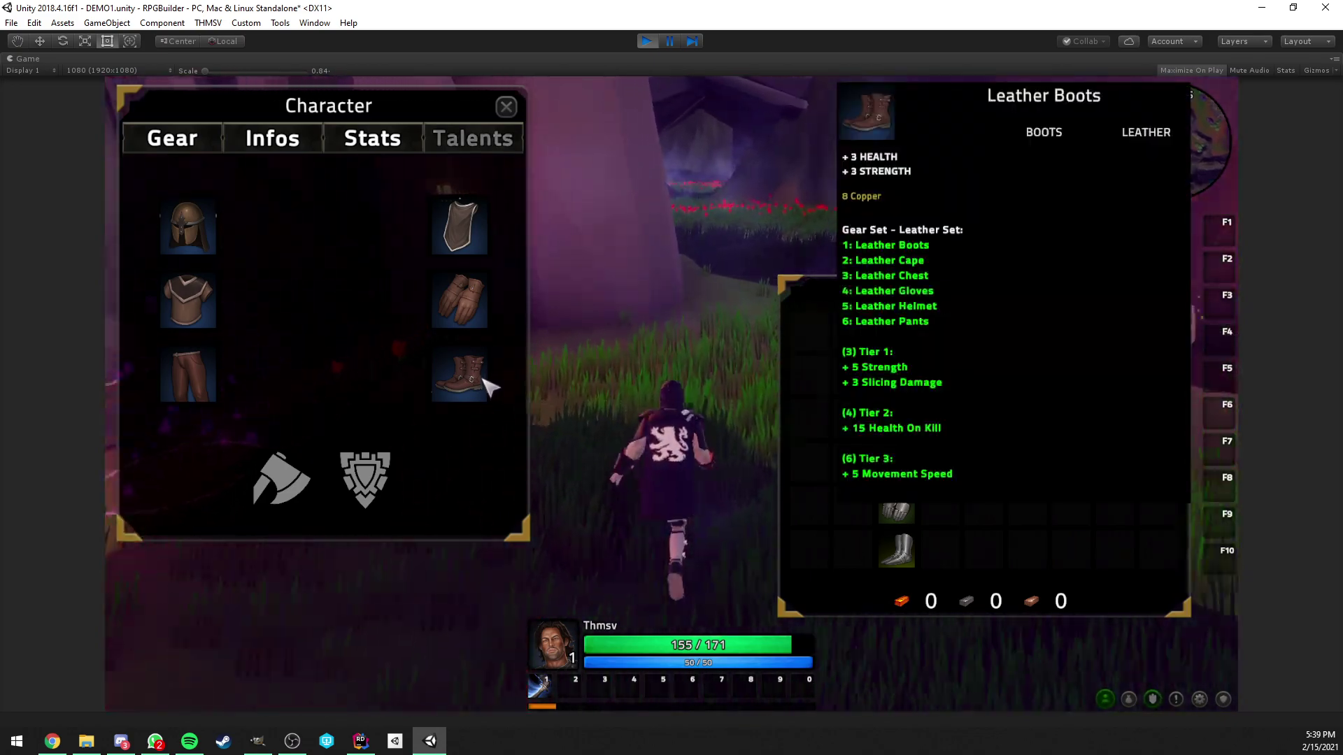
{"action": "right_click", "coordinate": [490, 384]}
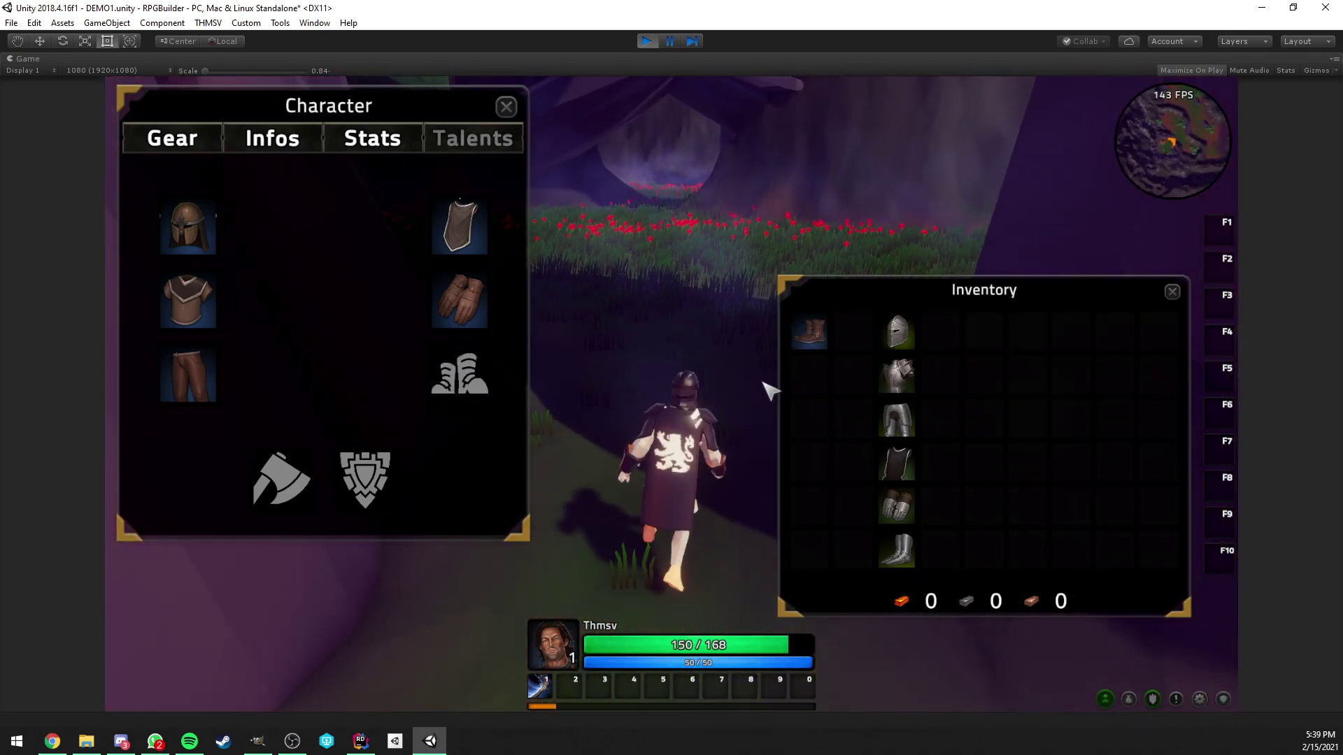
{"action": "right_click", "coordinate": [807, 334]}
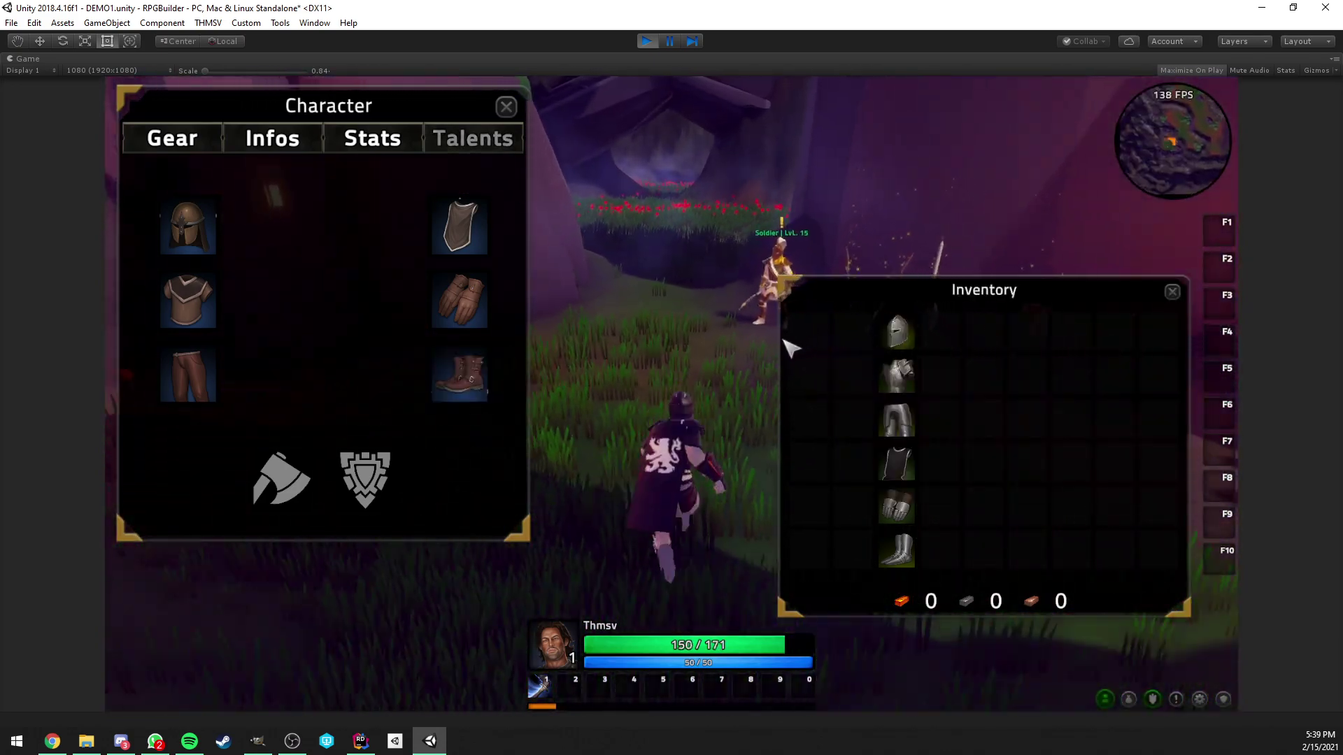
{"action": "mouse_move", "coordinate": [461, 376]}
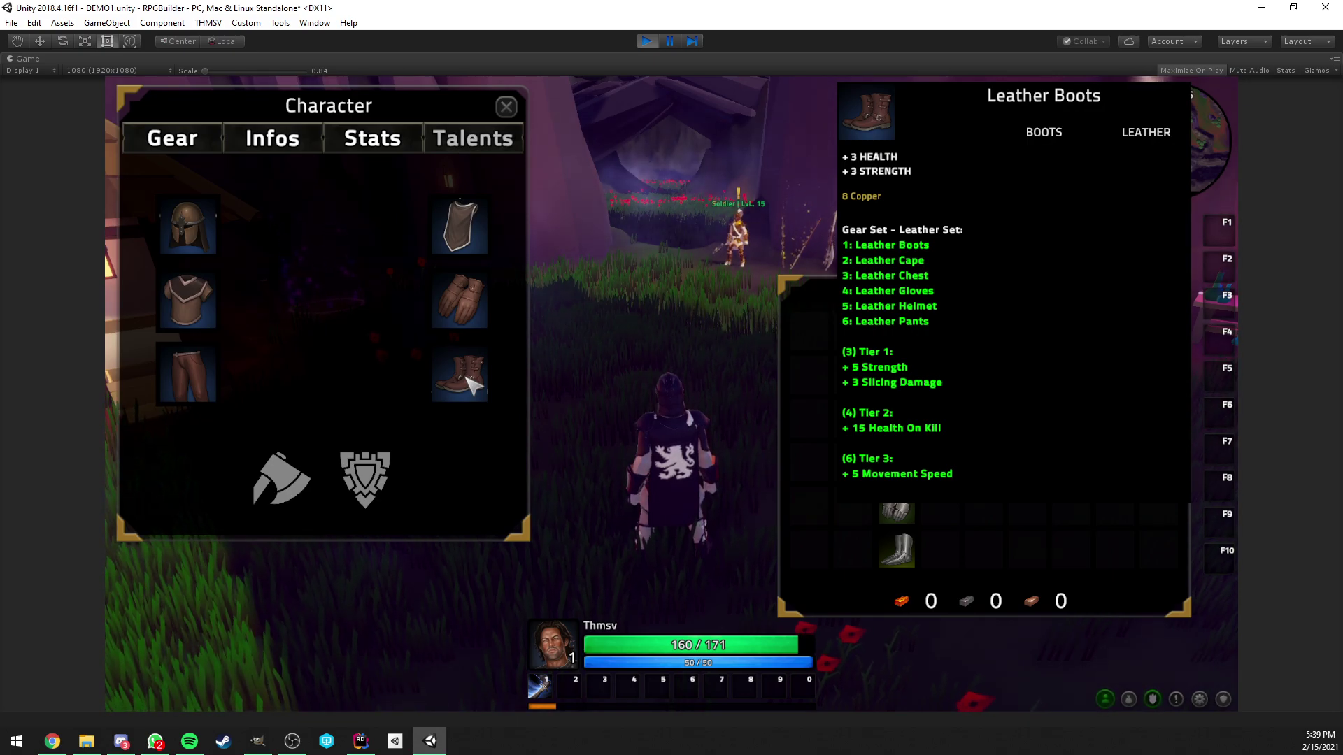
Open the RPG Builder editor from the THMSV menu and go to General > Gear Sets
{"action": "left_click", "coordinate": [208, 23]}
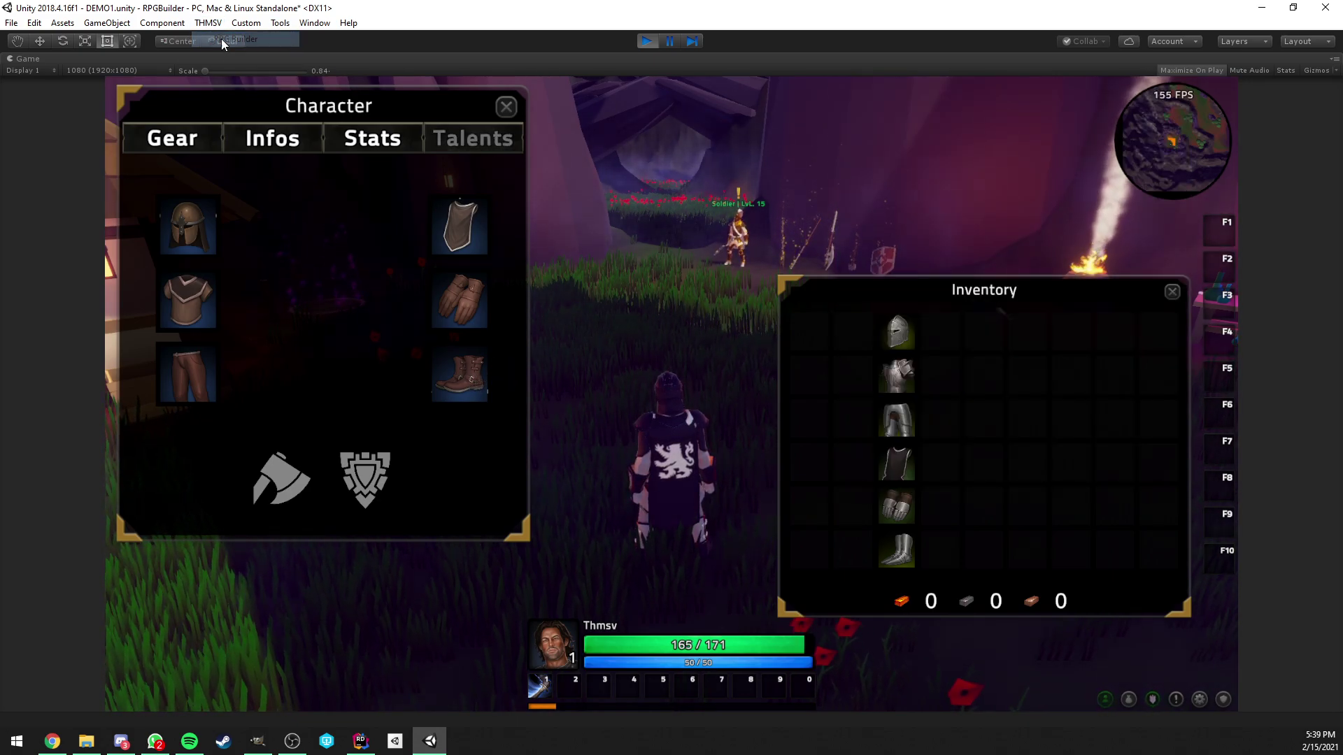
{"action": "left_click_drag", "start_coordinate": [237, 114], "coordinate": [334, 119]}
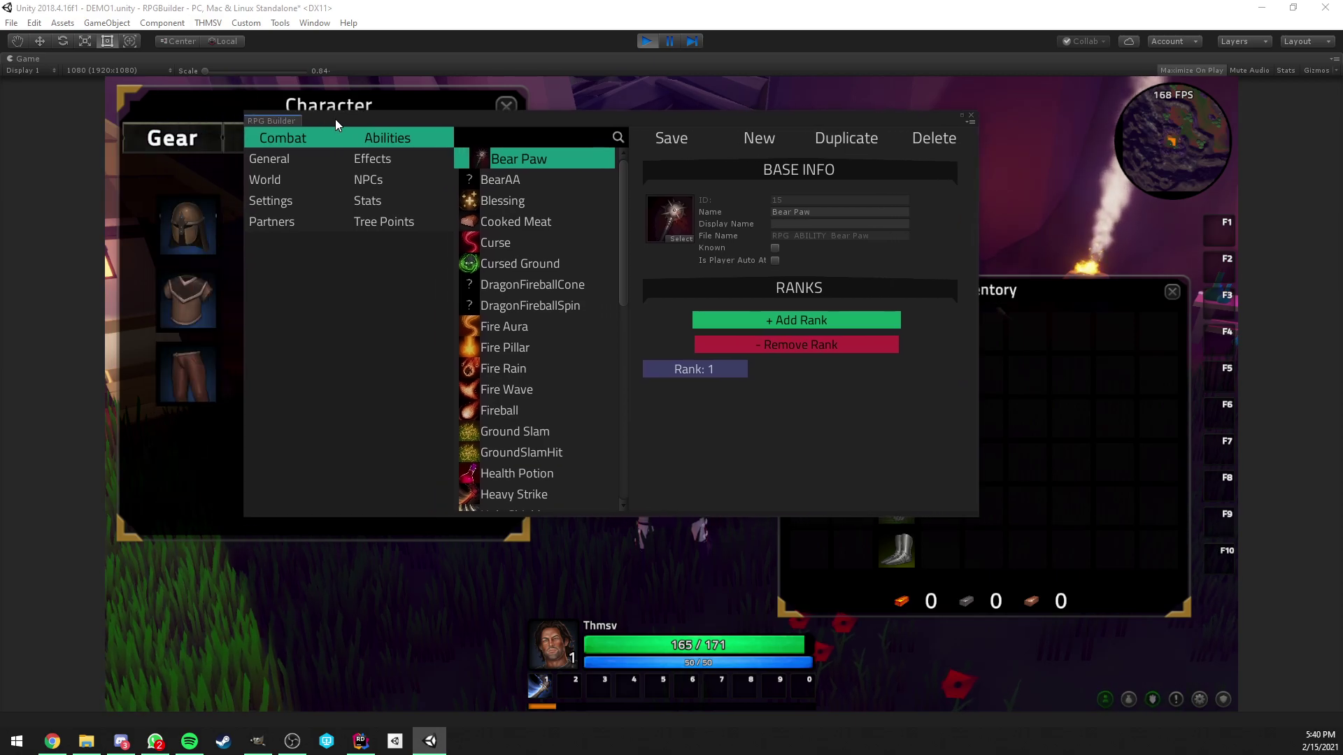
{"action": "left_click", "coordinate": [277, 160]}
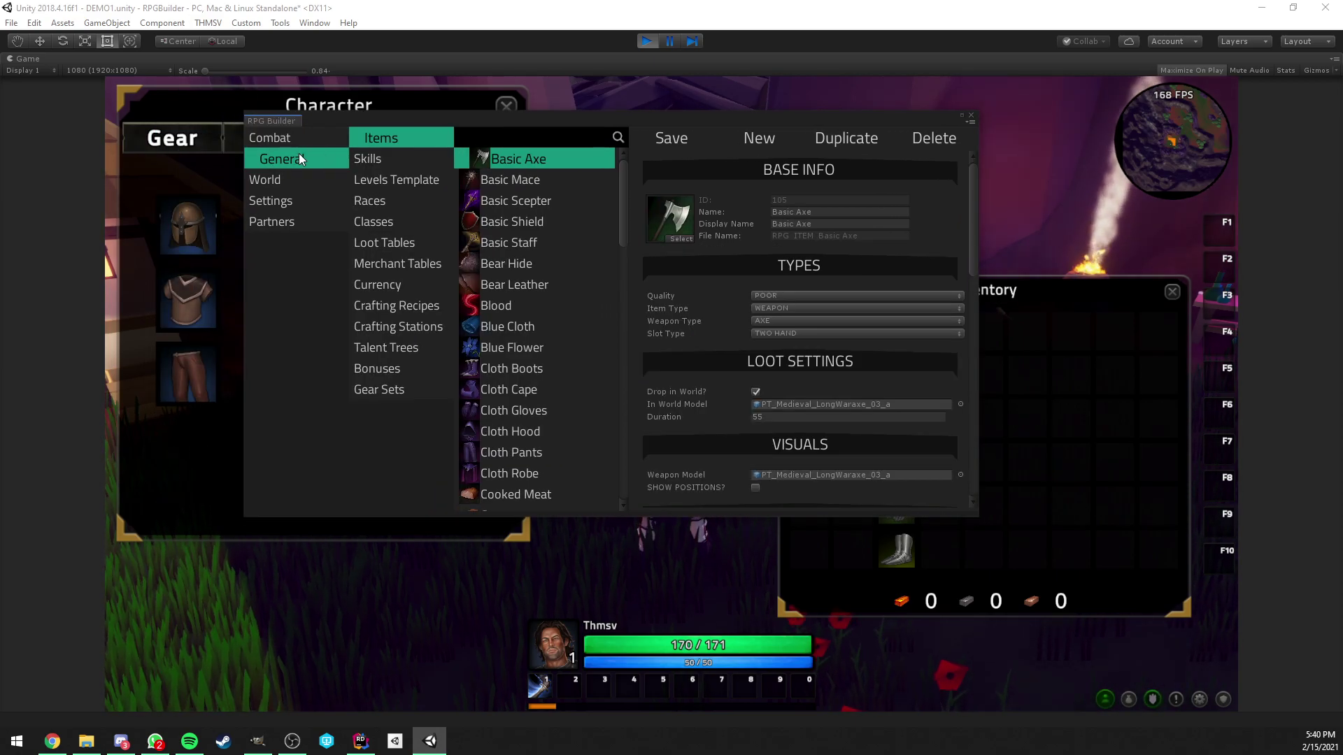
{"action": "left_click", "coordinate": [399, 389]}
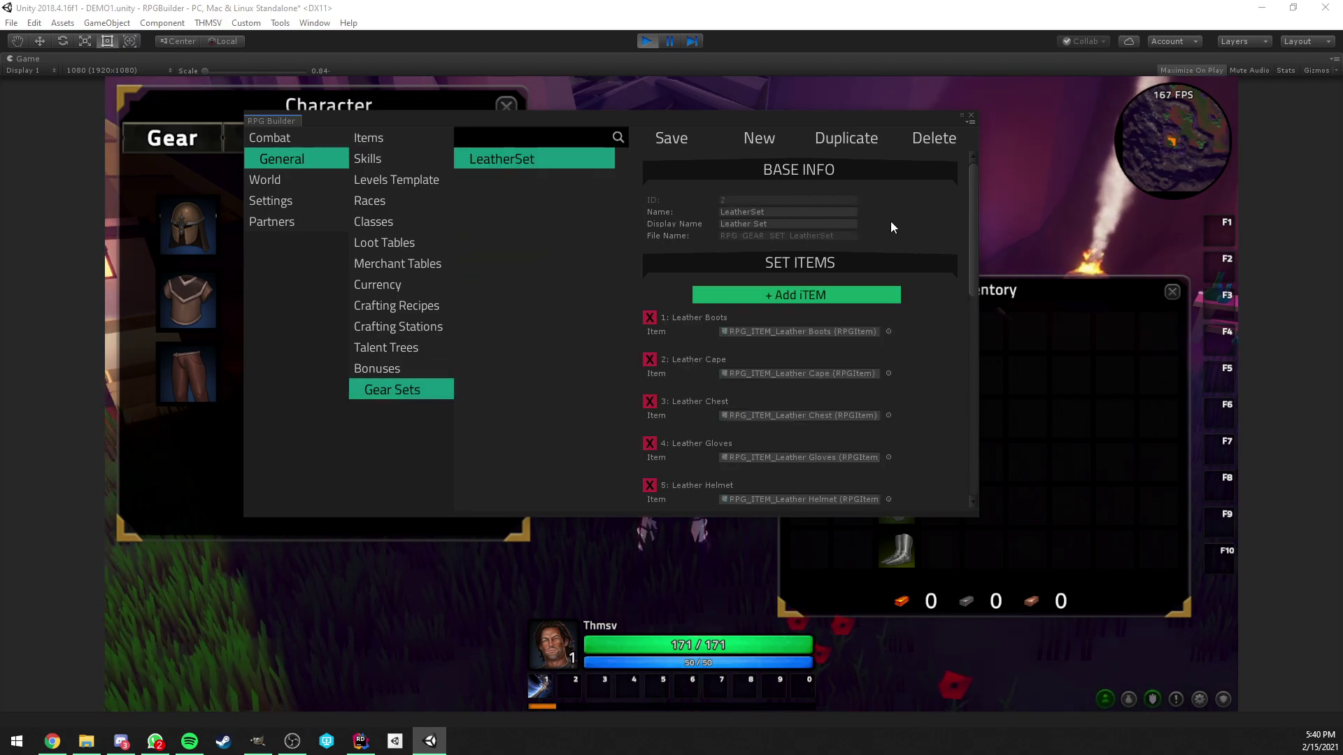
{"action": "scroll", "coordinate": [874, 240], "scroll_direction": "down", "scroll_amount": 1}
{"action": "scroll", "coordinate": [799, 198], "scroll_direction": "up", "scroll_amount": 1}
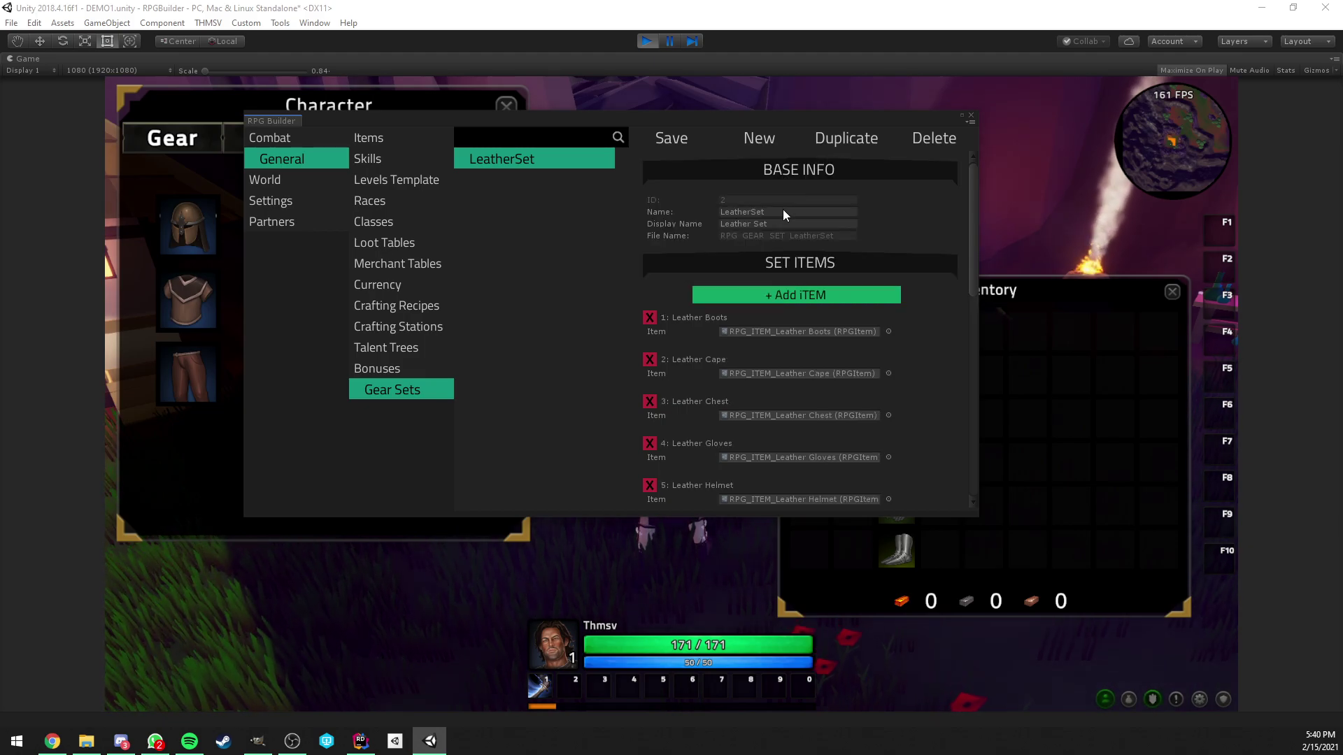
Select the LeatherSet gear set and look over its fields
{"action": "left_click", "coordinate": [778, 209]}
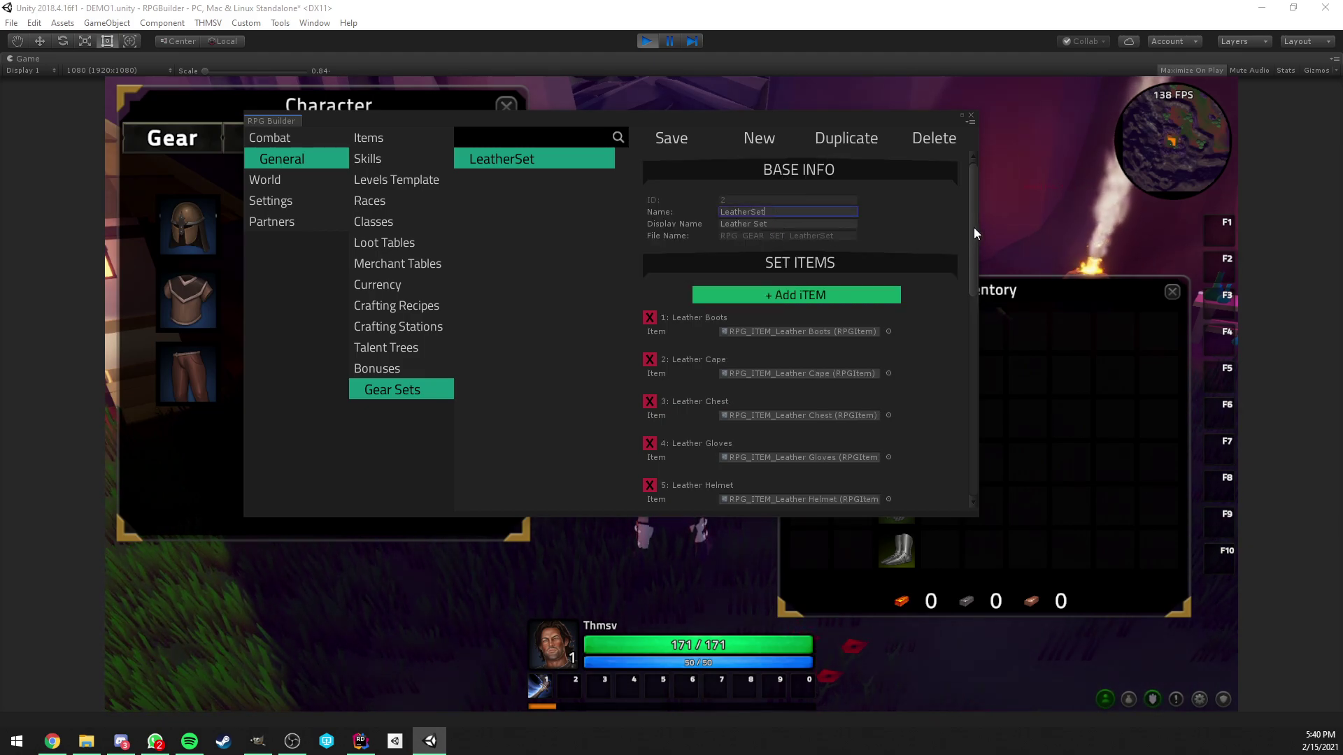
{"action": "scroll", "coordinate": [973, 228], "scroll_direction": "down", "scroll_amount": 3}
{"action": "scroll", "coordinate": [782, 208], "scroll_direction": "up", "scroll_amount": 1}
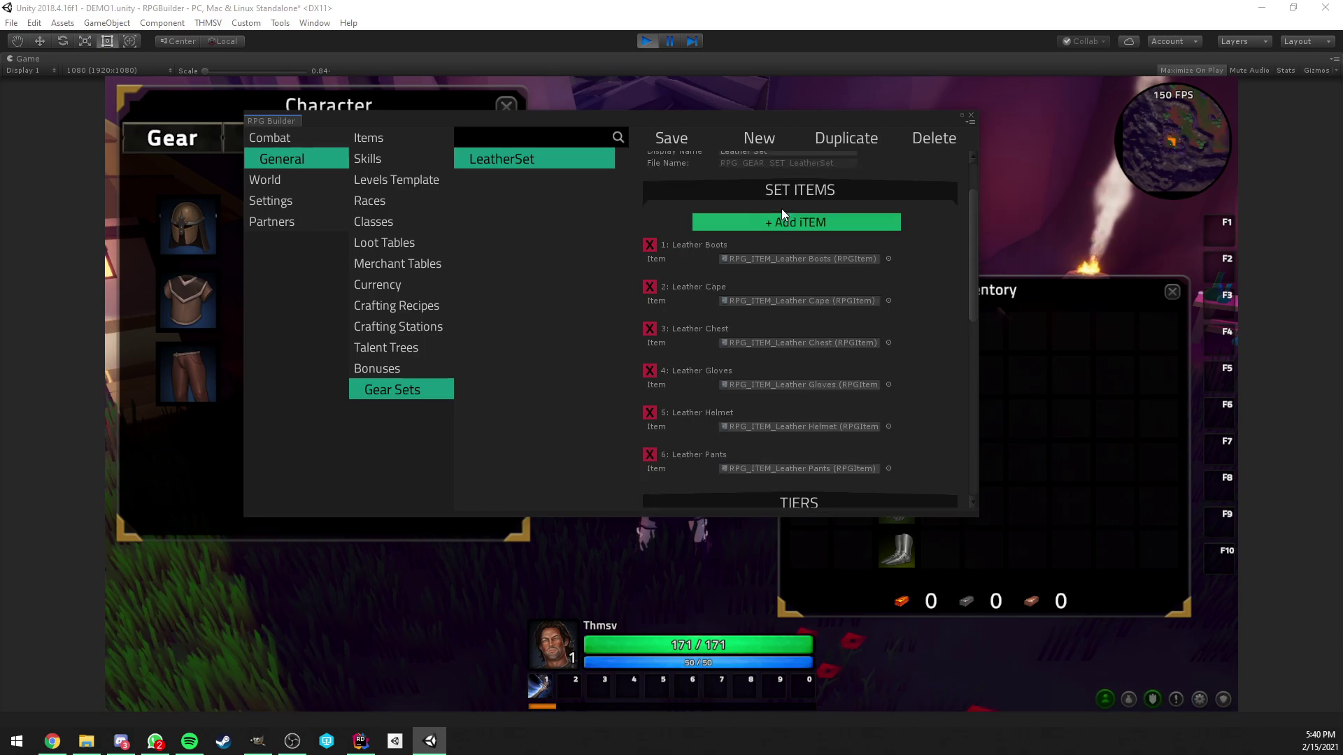
{"action": "scroll", "coordinate": [782, 208], "scroll_direction": "up", "scroll_amount": 1}
{"action": "scroll", "coordinate": [794, 233], "scroll_direction": "down", "scroll_amount": 1}
{"action": "scroll", "coordinate": [820, 211], "scroll_direction": "down", "scroll_amount": 1}
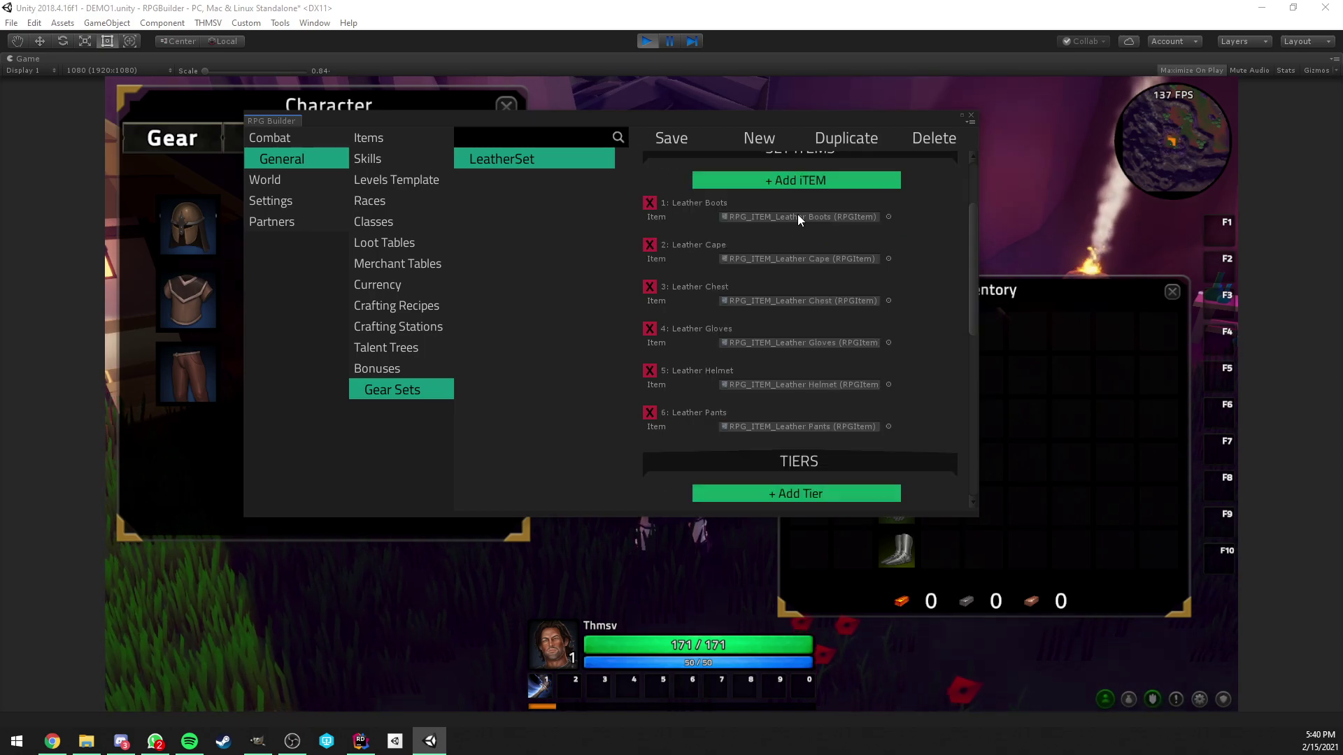
Trim LeatherSet's Set Items to exactly six by removing the extra empty rows
{"action": "left_click", "coordinate": [753, 182]}
{"action": "left_click", "coordinate": [753, 182]}
{"action": "scroll", "coordinate": [776, 252], "scroll_direction": "down", "scroll_amount": 4}
{"action": "scroll", "coordinate": [777, 252], "scroll_direction": "down", "scroll_amount": 1}
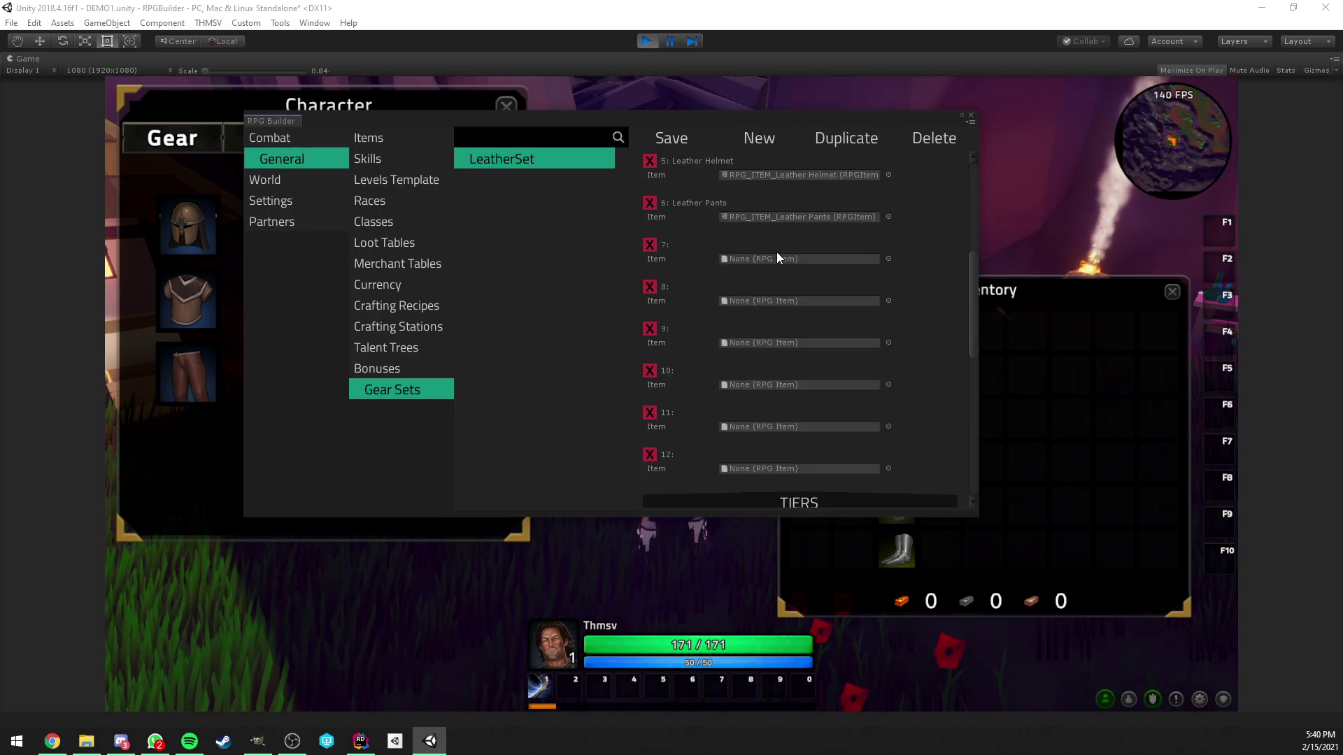
{"action": "left_click", "coordinate": [652, 245]}
{"action": "left_click", "coordinate": [651, 245]}
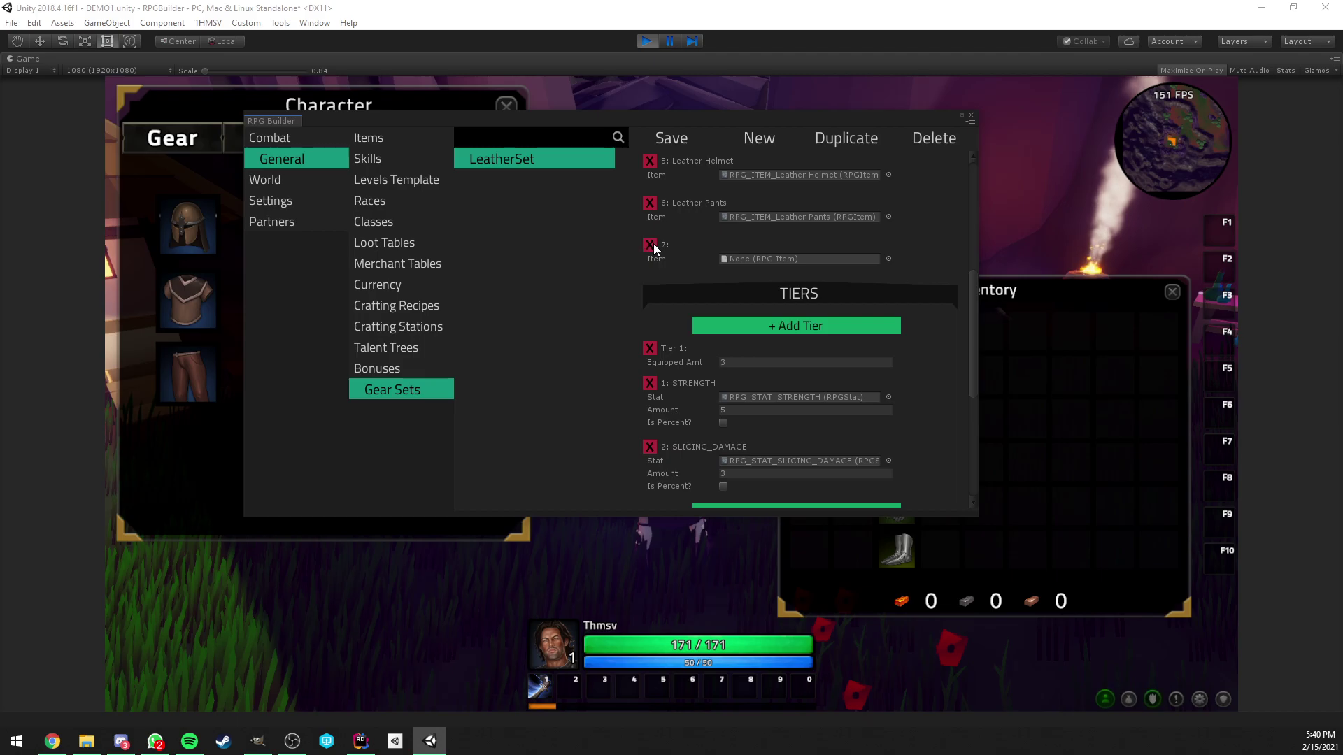
{"action": "left_click", "coordinate": [651, 244]}
{"action": "scroll", "coordinate": [673, 264], "scroll_direction": "up", "scroll_amount": 4}
{"action": "scroll", "coordinate": [699, 276], "scroll_direction": "up", "scroll_amount": 1}
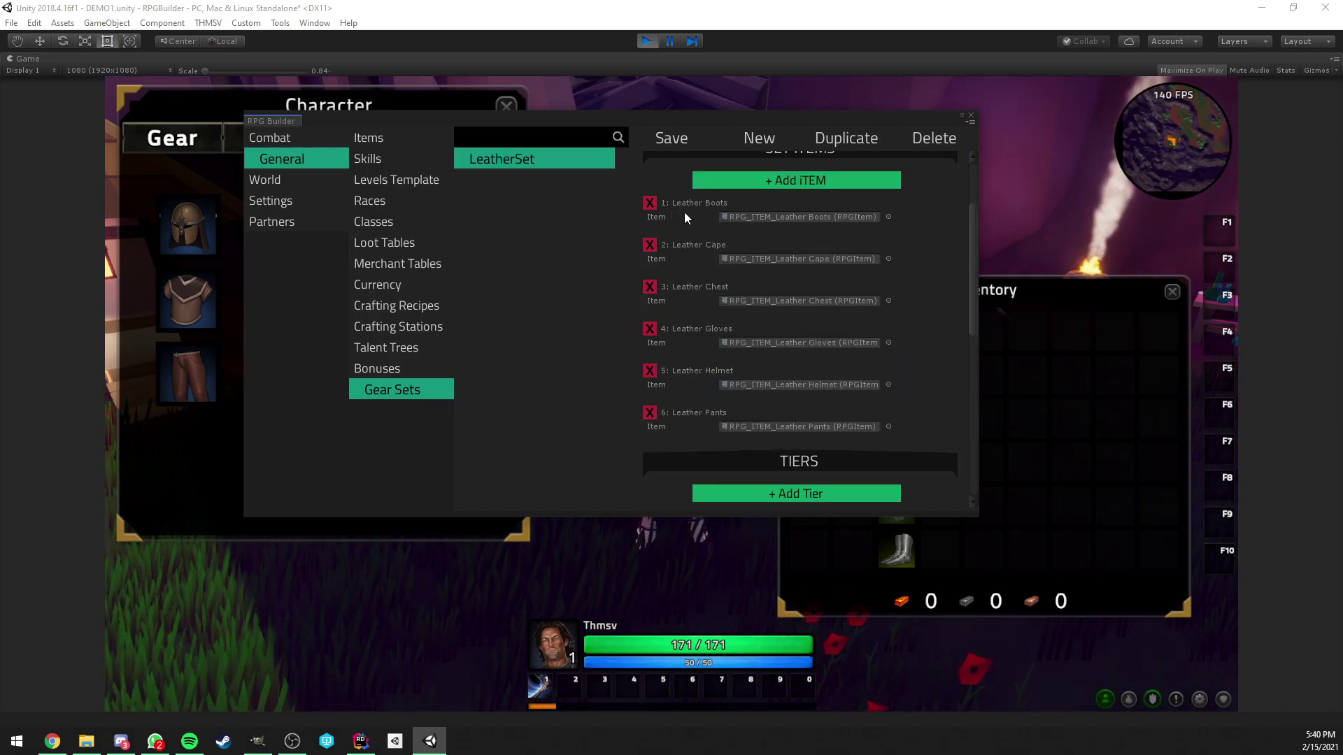
Browse the first slot's item picker without changes, then switch to the Classes data
{"action": "left_click", "coordinate": [888, 217]}
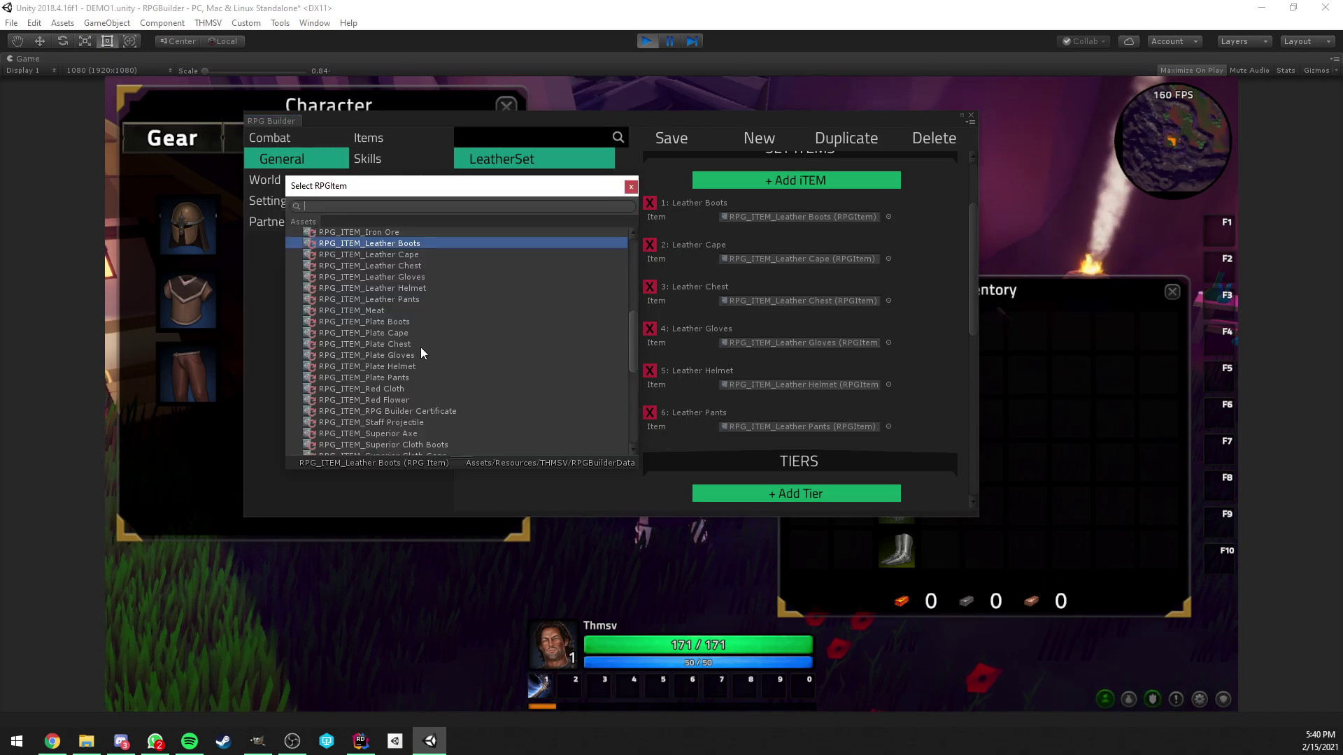
{"action": "left_click", "coordinate": [932, 293]}
{"action": "scroll", "coordinate": [799, 301], "scroll_direction": "down", "scroll_amount": 1}
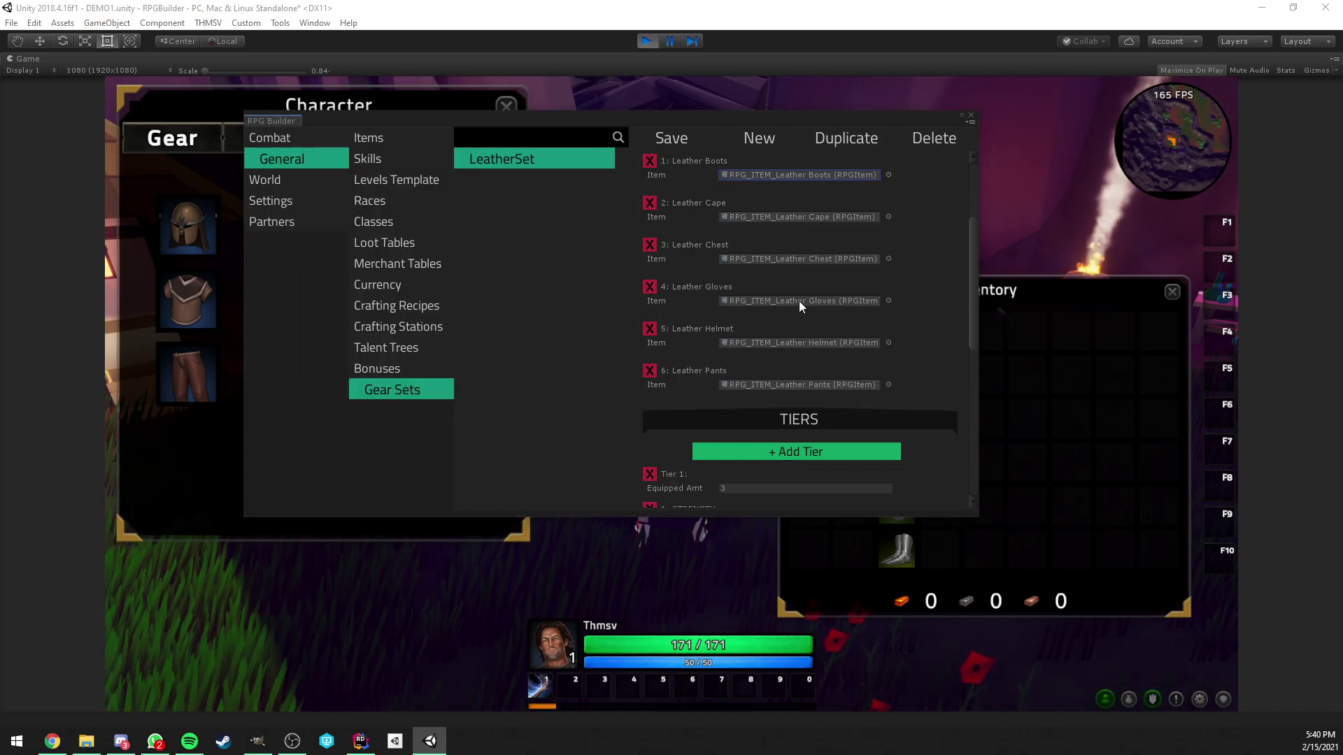
{"action": "scroll", "coordinate": [769, 302], "scroll_direction": "up", "scroll_amount": 1}
{"action": "scroll", "coordinate": [700, 336], "scroll_direction": "down", "scroll_amount": 1}
{"action": "scroll", "coordinate": [700, 329], "scroll_direction": "down", "scroll_amount": 1}
{"action": "scroll", "coordinate": [665, 266], "scroll_direction": "up", "scroll_amount": 3}
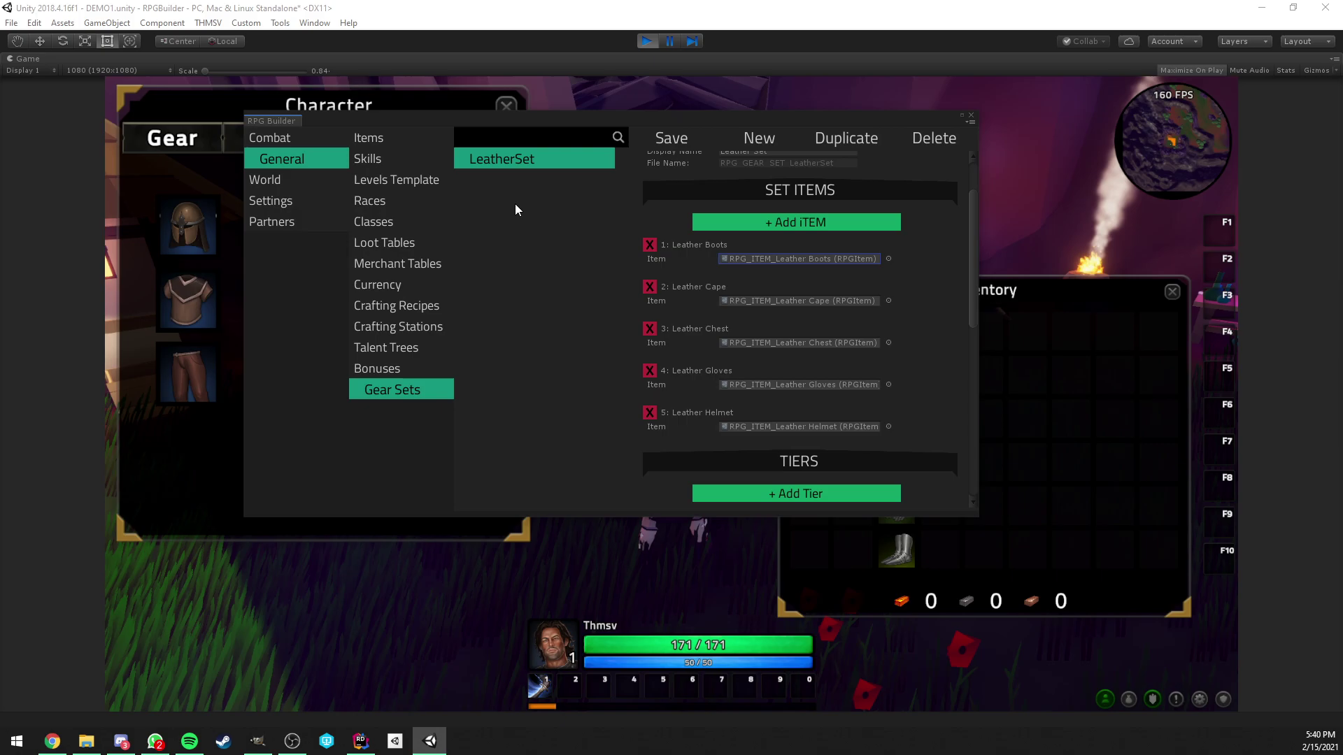
{"action": "left_click", "coordinate": [427, 221]}
{"action": "left_click", "coordinate": [390, 390]}
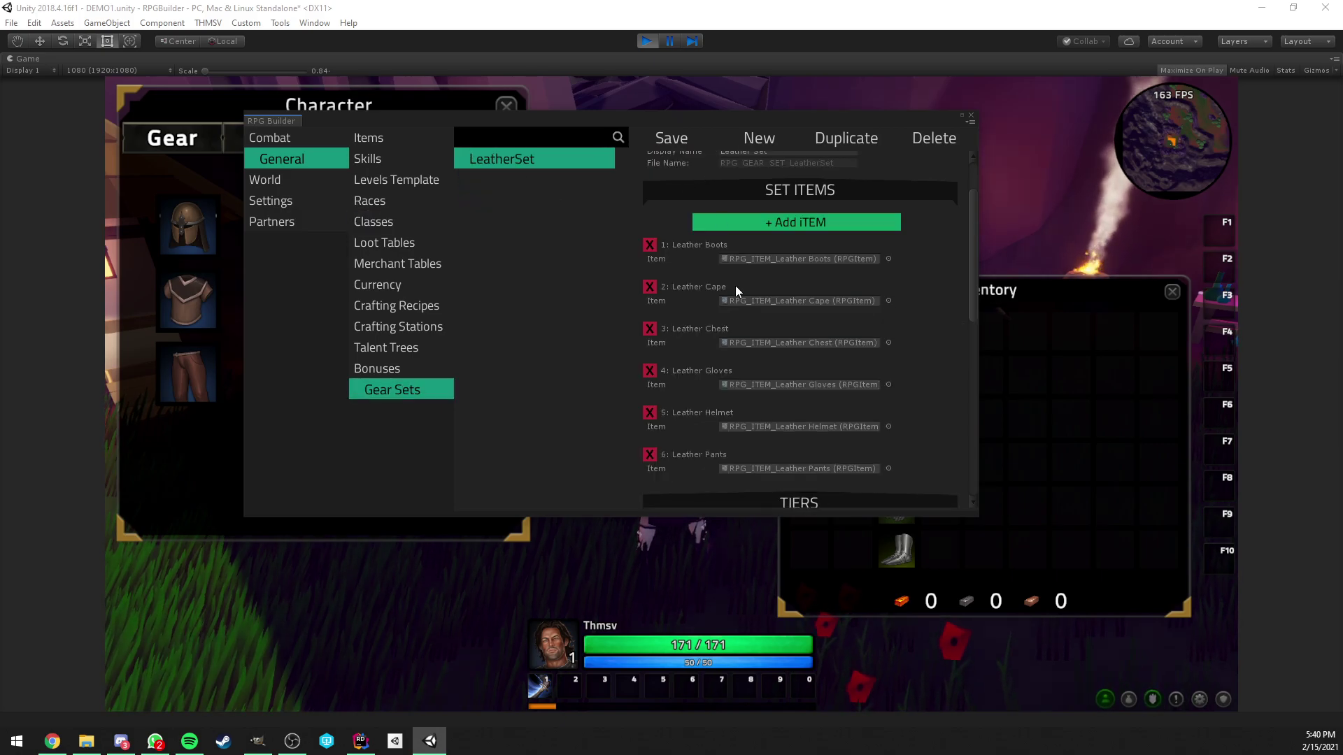
{"action": "scroll", "coordinate": [735, 285], "scroll_direction": "down", "scroll_amount": 3}
{"action": "scroll", "coordinate": [736, 287], "scroll_direction": "down", "scroll_amount": 1}
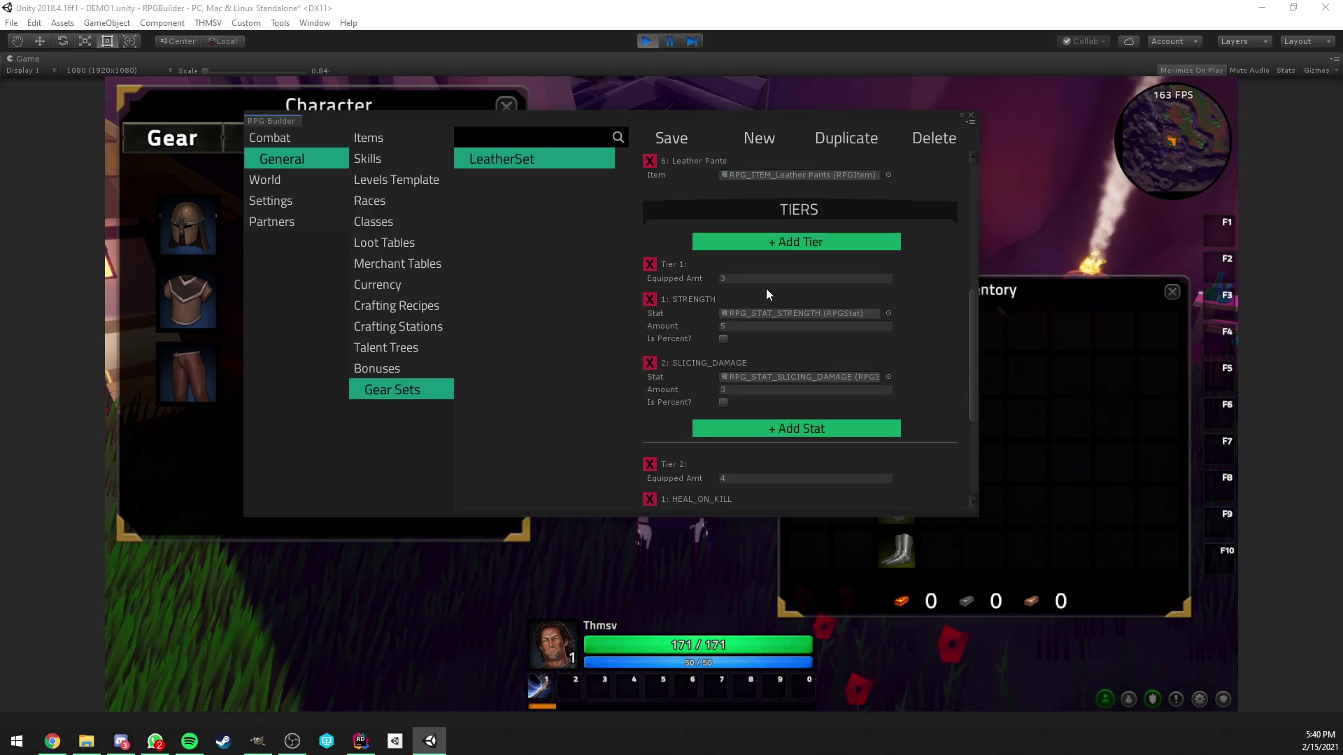
{"action": "scroll", "coordinate": [766, 287], "scroll_direction": "up", "scroll_amount": 4}
{"action": "scroll", "coordinate": [776, 255], "scroll_direction": "down", "scroll_amount": 2}
{"action": "scroll", "coordinate": [783, 237], "scroll_direction": "down", "scroll_amount": 1}
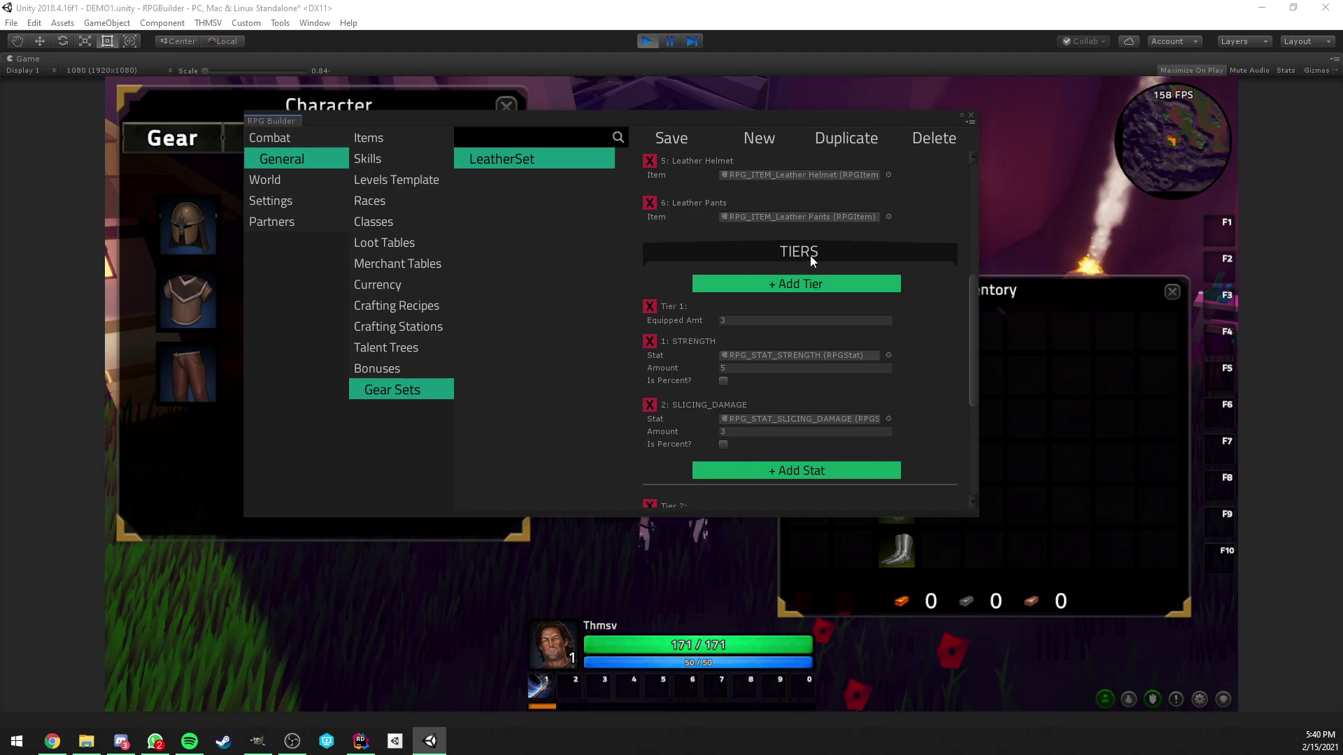
{"action": "scroll", "coordinate": [972, 302], "scroll_direction": "down", "scroll_amount": 1}
{"action": "mouse_move", "coordinate": [682, 123]}
{"action": "left_mouse_down"}
{"action": "mouse_move", "coordinate": [600, 114]}
{"action": "mouse_move", "coordinate": [835, 136]}
{"action": "left_mouse_up"}
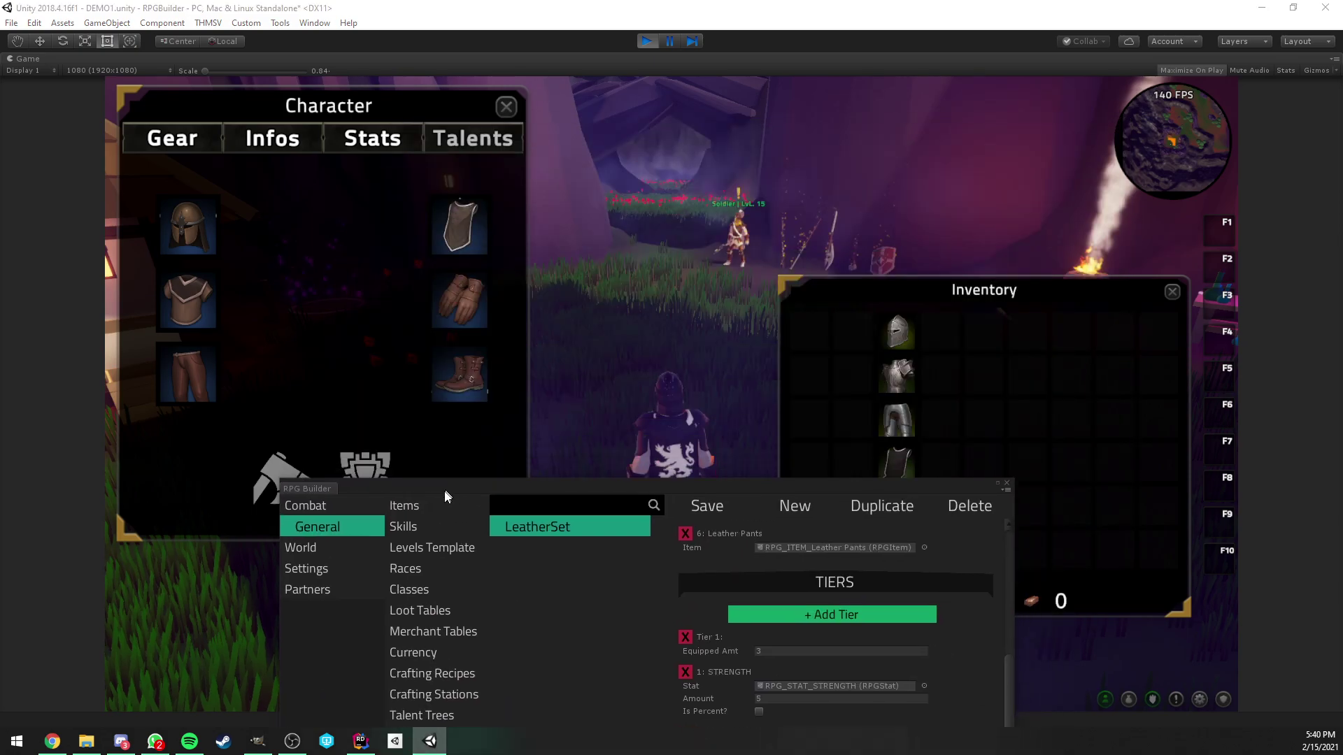
{"action": "left_click_drag", "start_coordinate": [516, 128], "coordinate": [307, 559]}
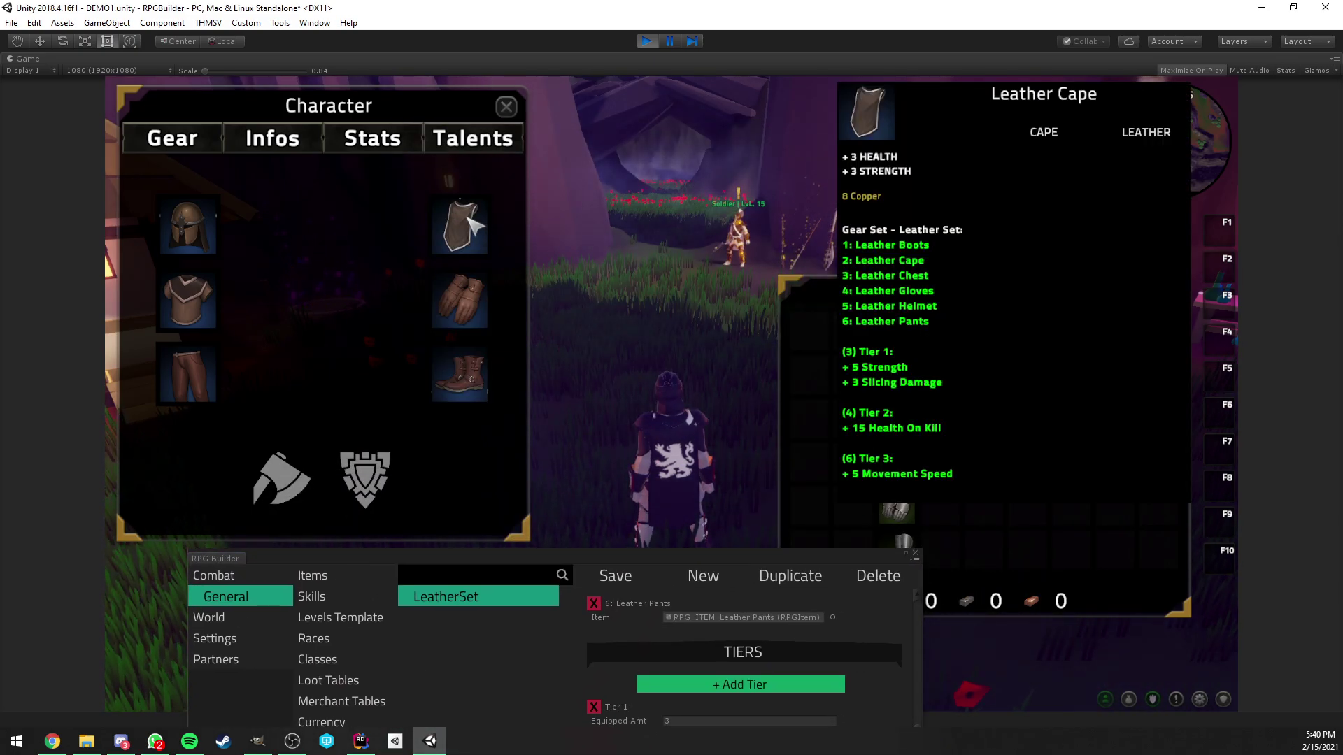
{"action": "left_click_drag", "start_coordinate": [581, 557], "coordinate": [583, 90]}
{"action": "left_click", "coordinate": [697, 254]}
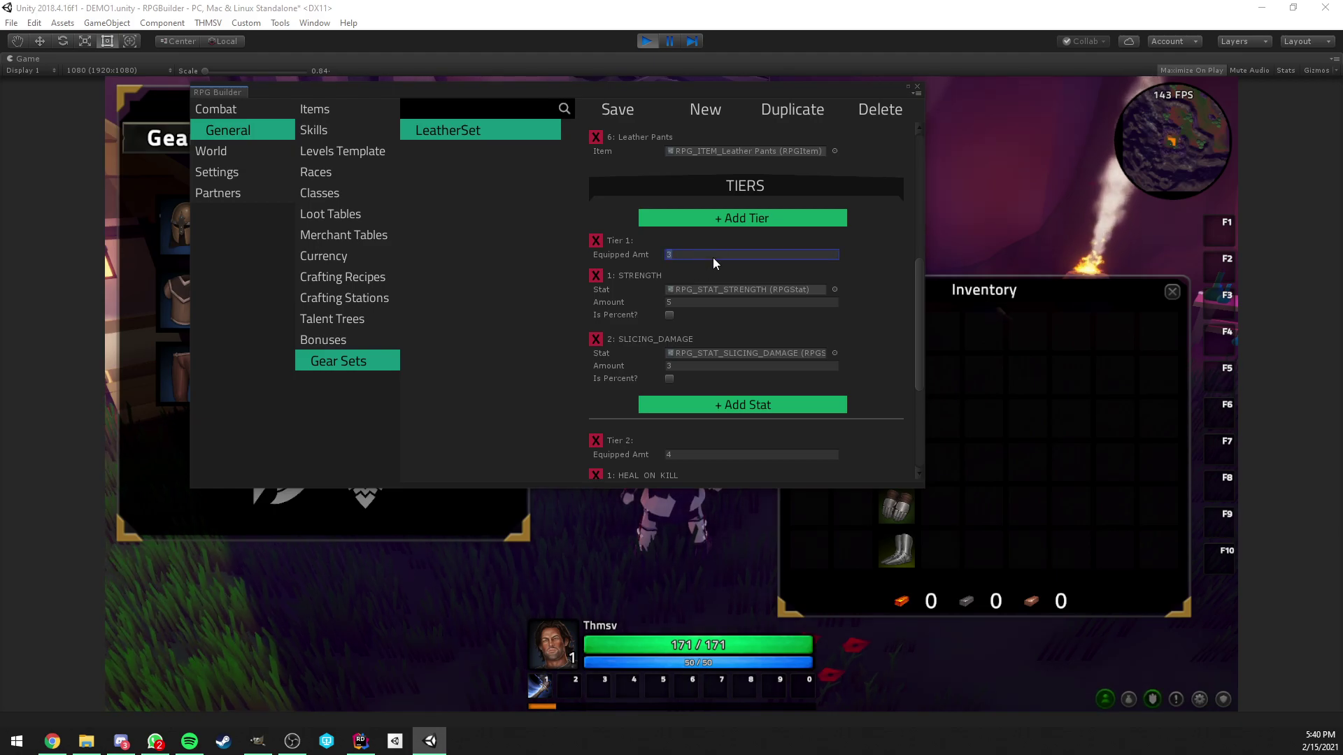
{"action": "left_click", "coordinate": [675, 255]}
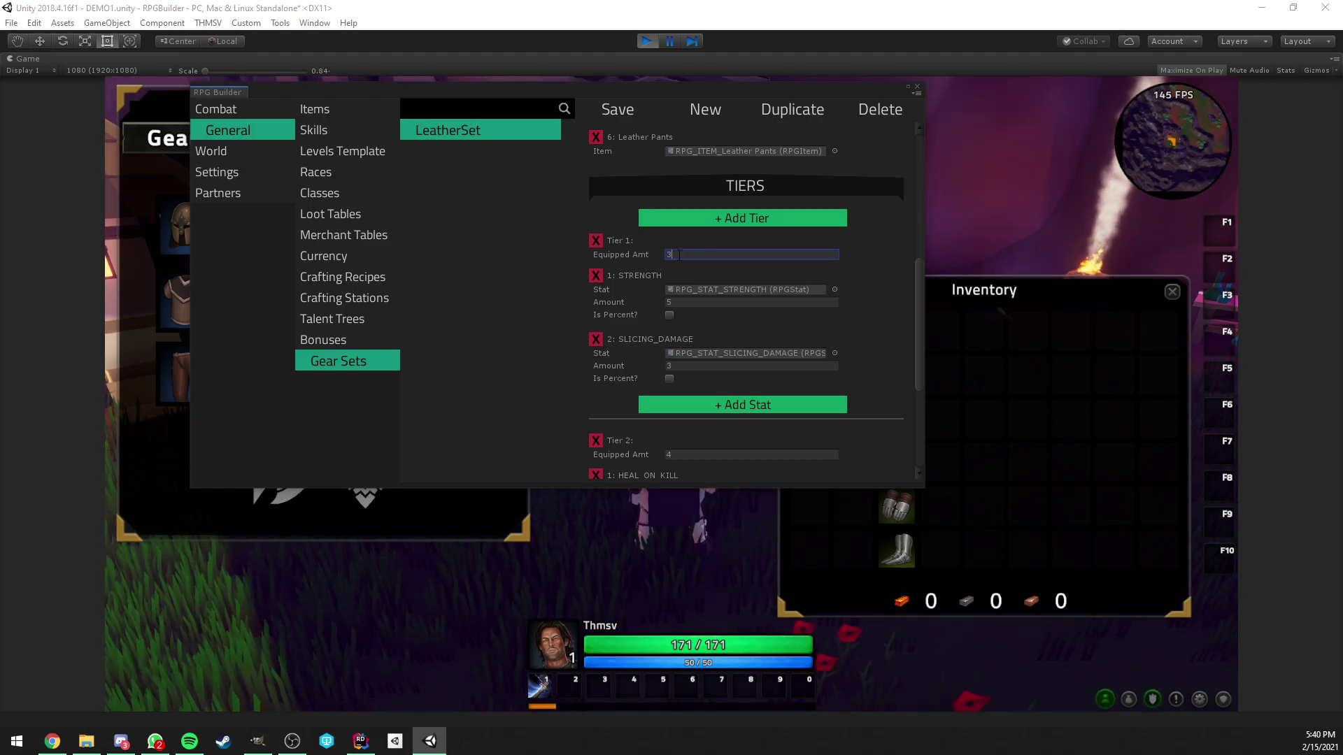
{"action": "left_click", "coordinate": [693, 304]}
{"action": "left_click", "coordinate": [695, 367]}
{"action": "scroll", "coordinate": [707, 343], "scroll_direction": "down", "scroll_amount": 2}
{"action": "scroll", "coordinate": [716, 322], "scroll_direction": "down", "scroll_amount": 3}
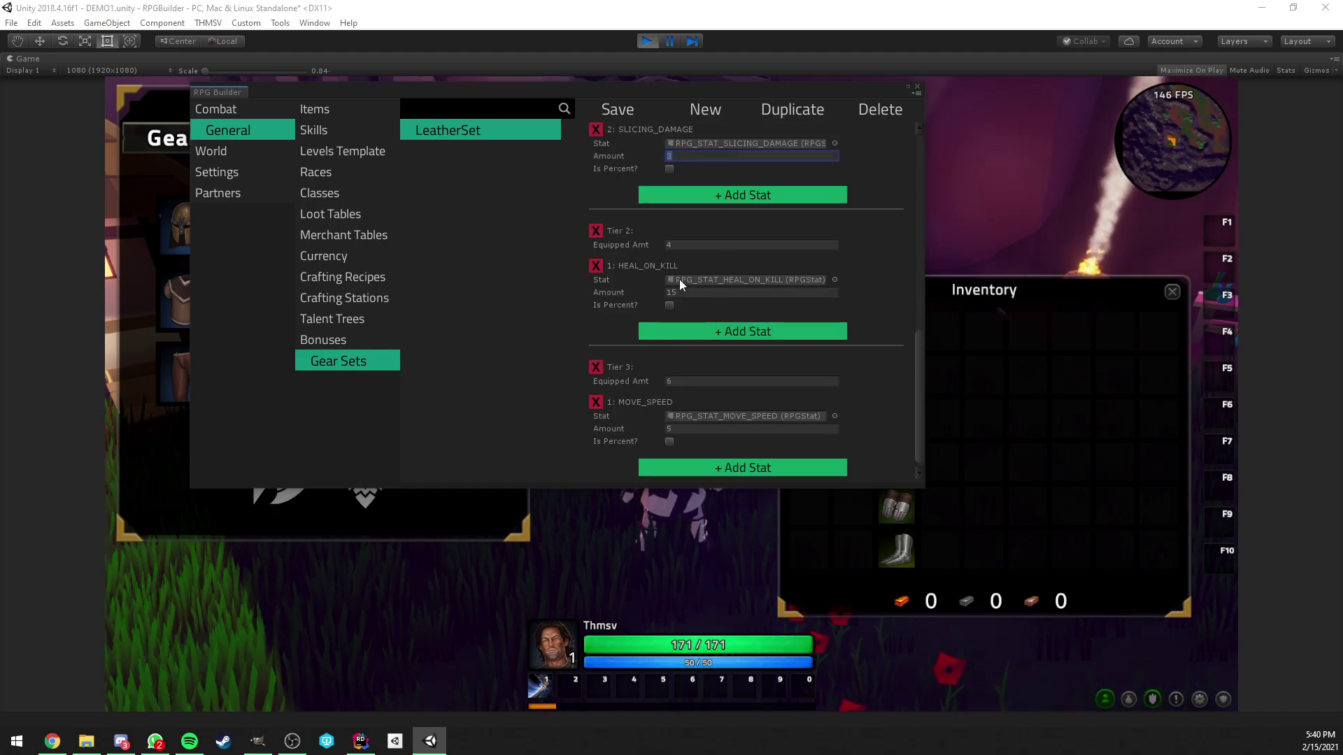
{"action": "left_click", "coordinate": [669, 245]}
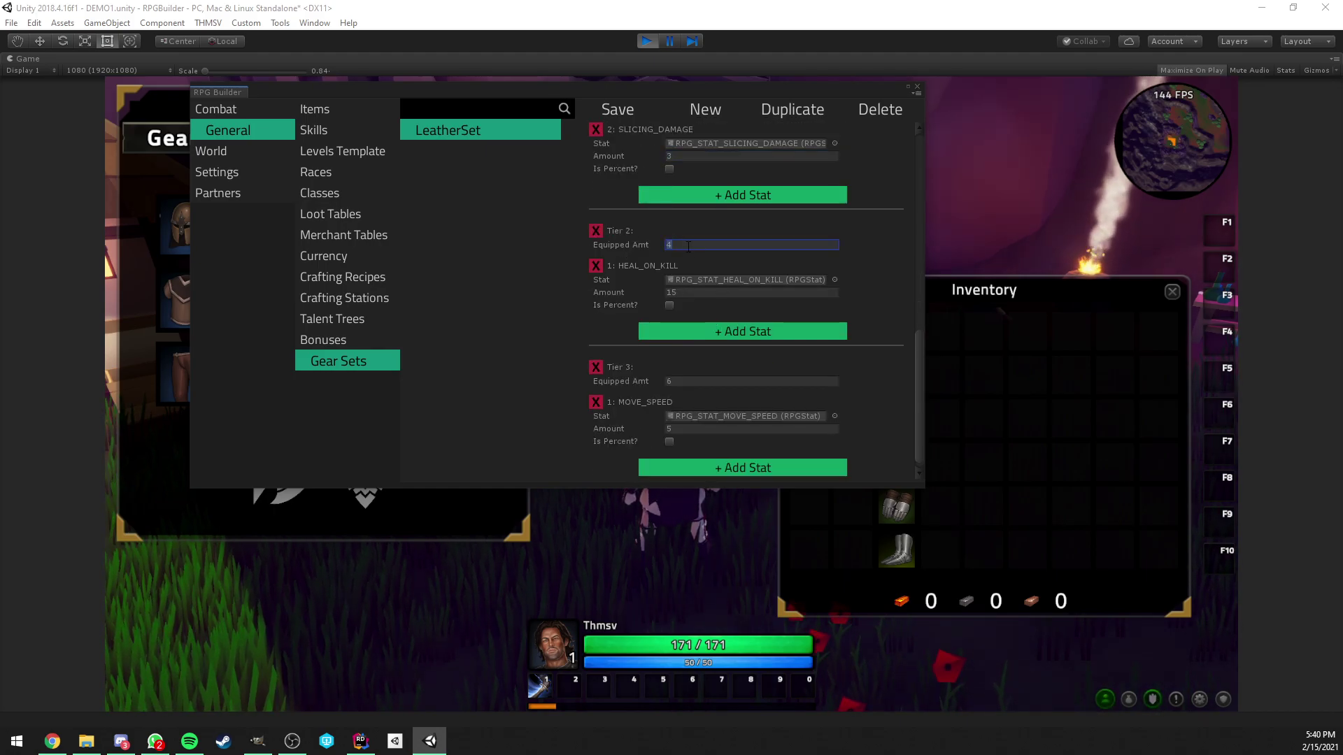
{"action": "left_click", "coordinate": [685, 293]}
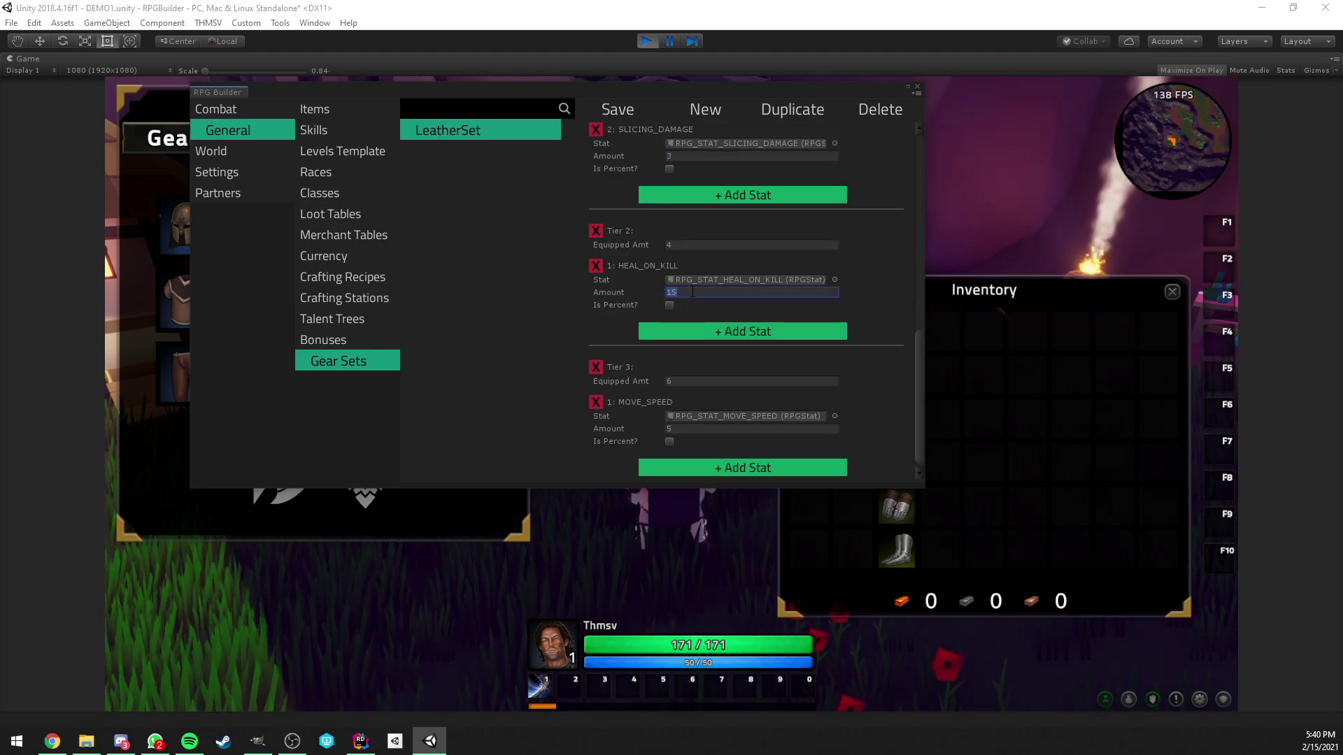
{"action": "left_click", "coordinate": [686, 370]}
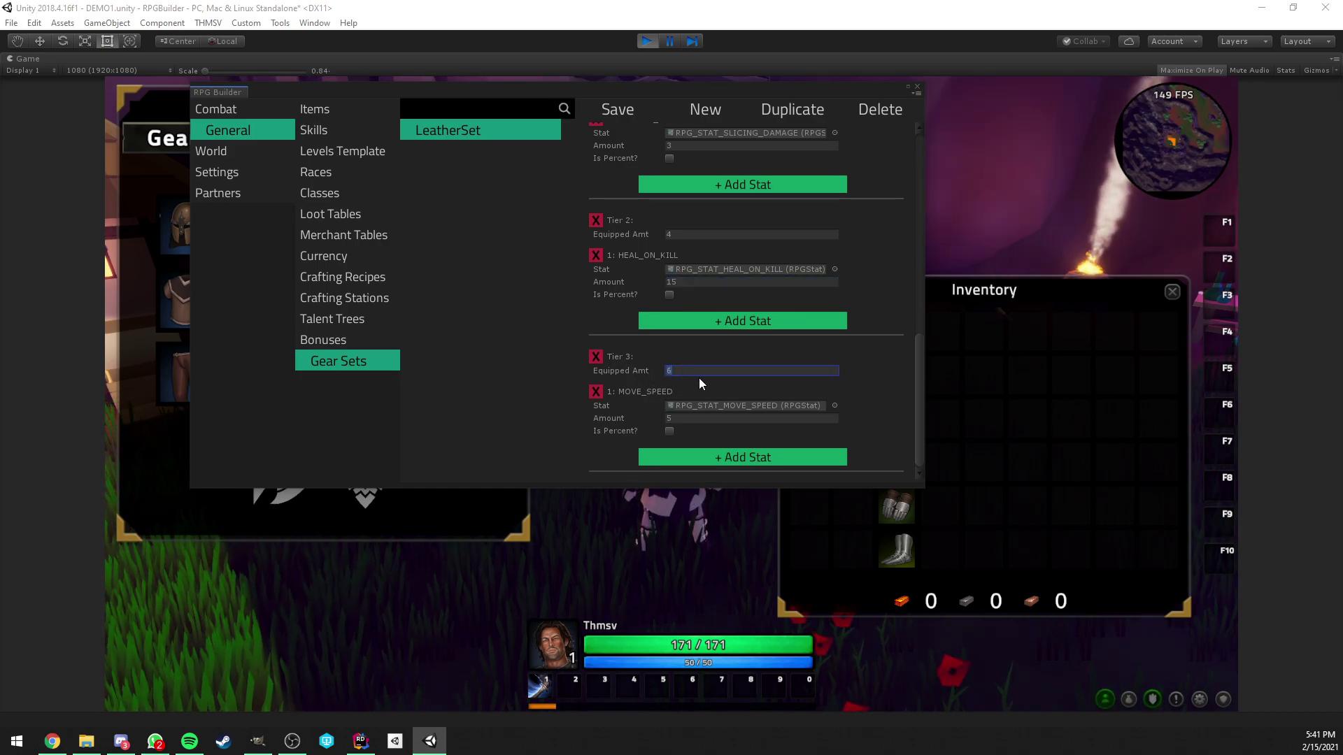
{"action": "left_click", "coordinate": [698, 414]}
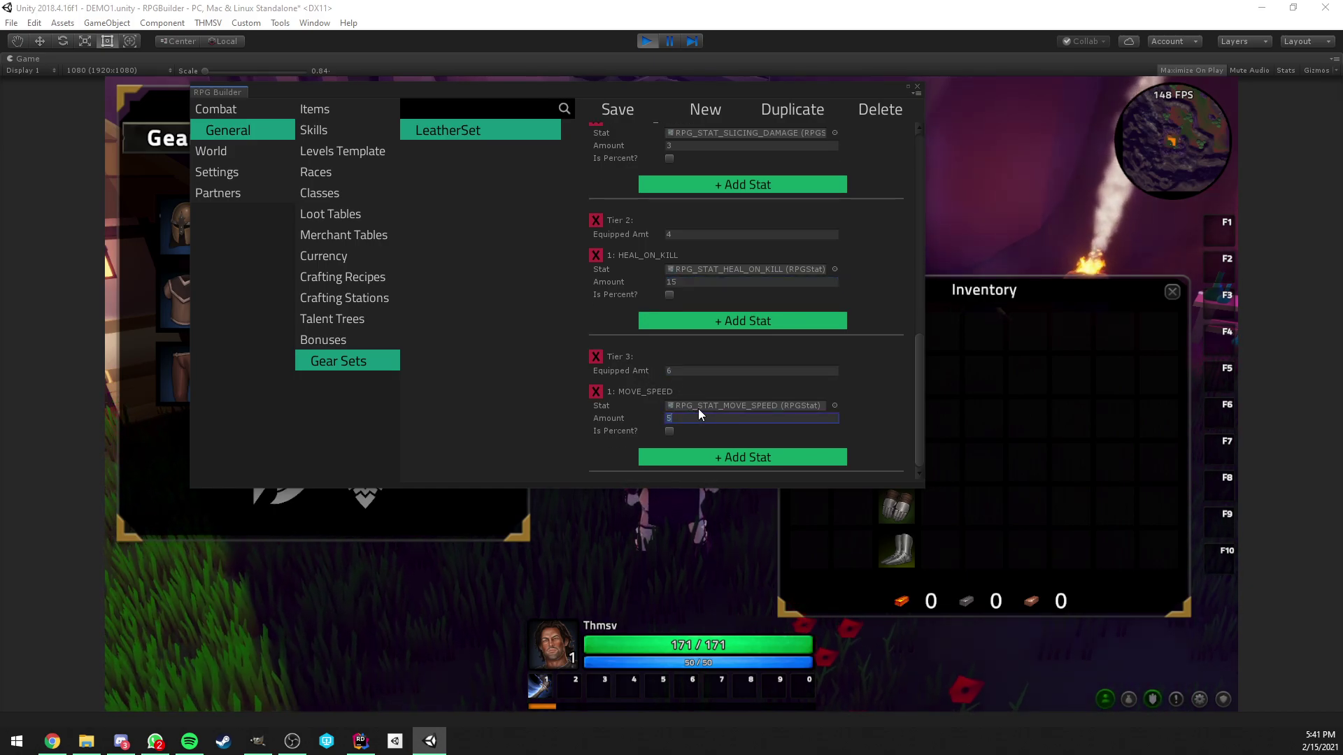
Stop play mode and open RPG Builder's General > Gear Sets list
{"action": "left_click", "coordinate": [920, 87]}
{"action": "left_click", "coordinate": [648, 42]}
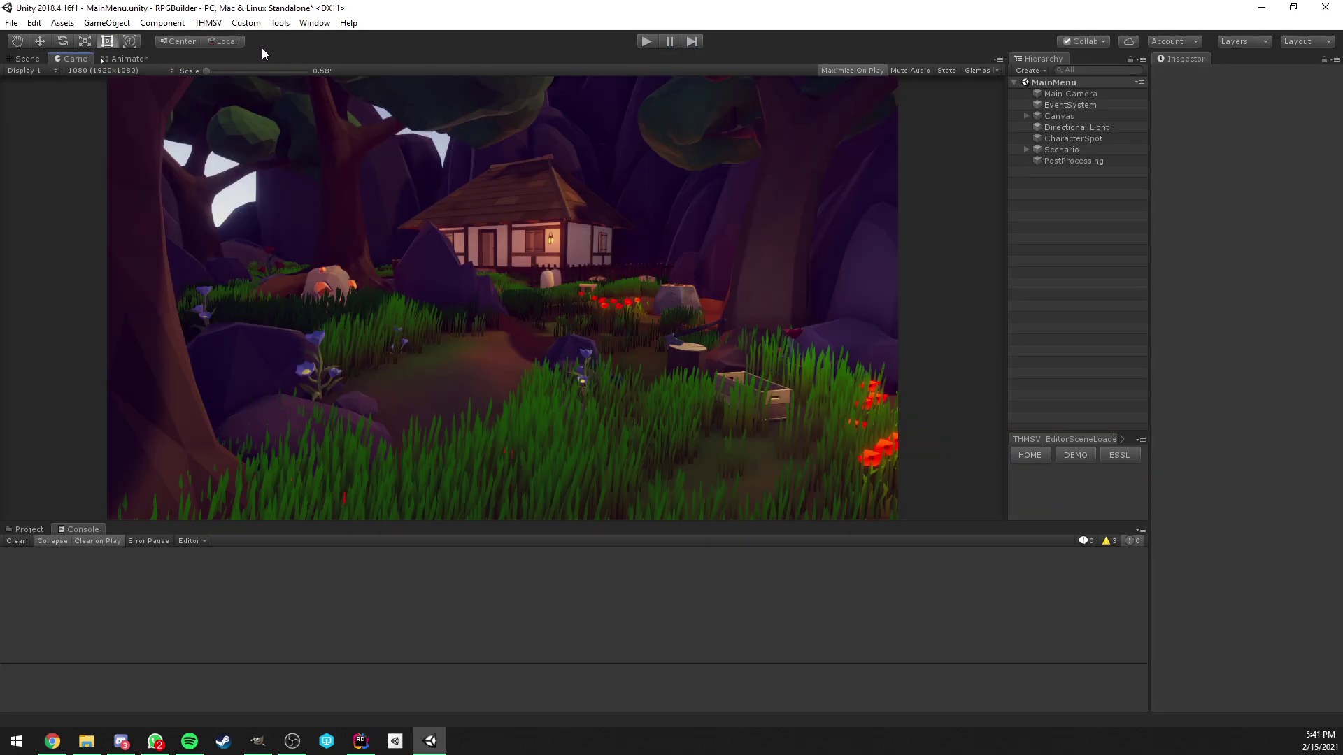
{"action": "left_click", "coordinate": [208, 23]}
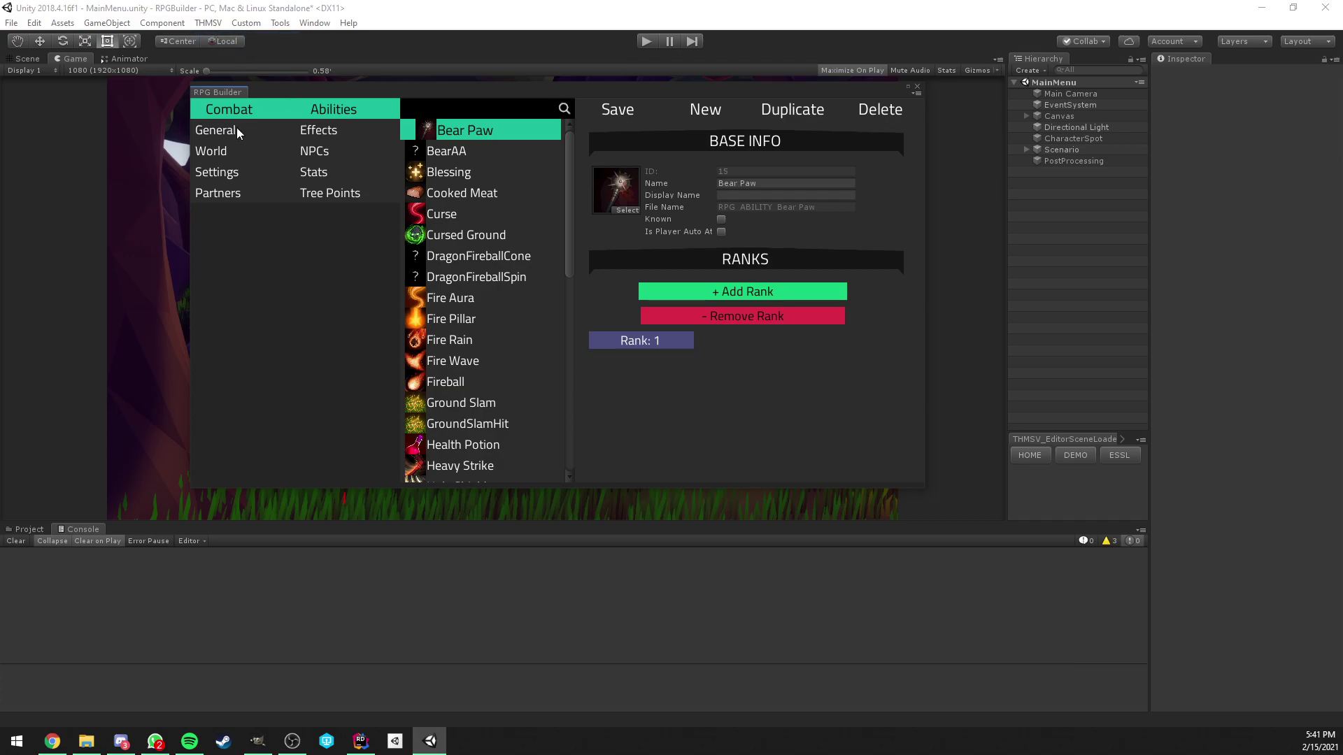
{"action": "left_click", "coordinate": [231, 129]}
{"action": "left_click", "coordinate": [353, 359]}
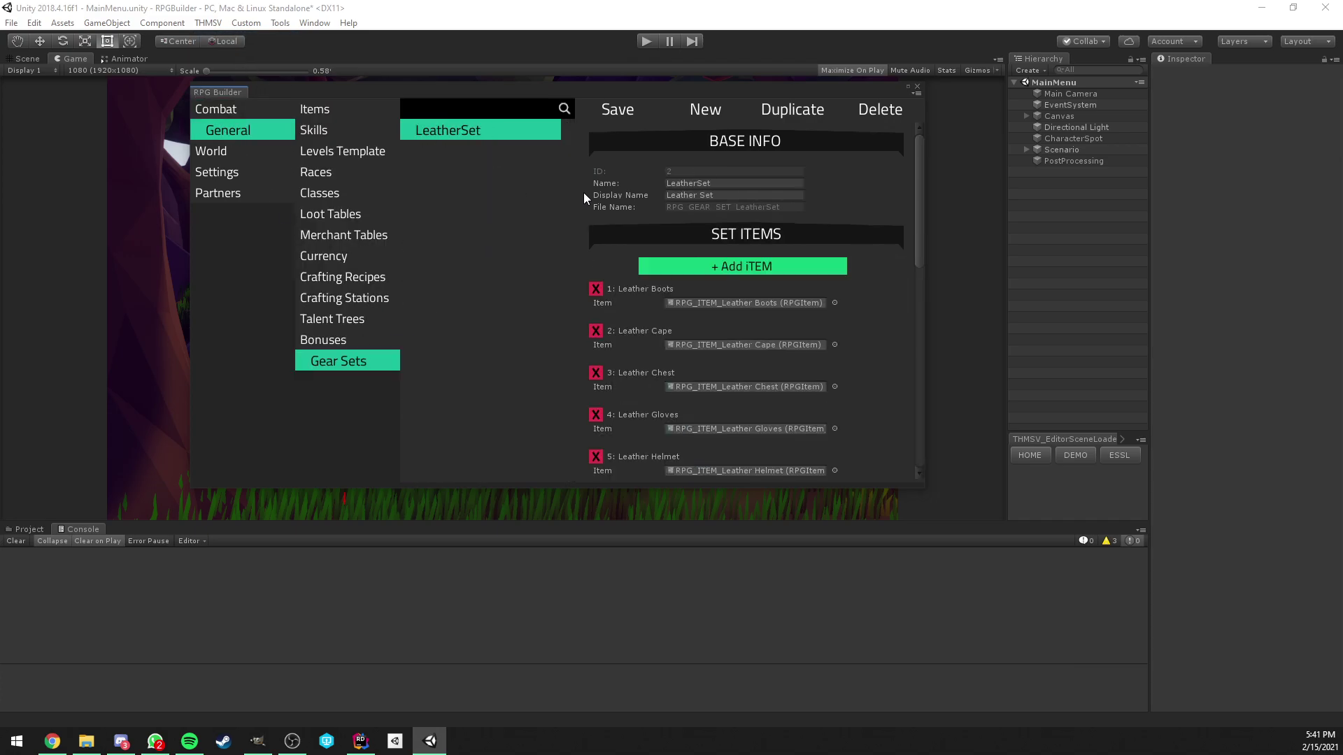
Create a new gear set named PlateSet, using the same display name
{"action": "left_click", "coordinate": [717, 116]}
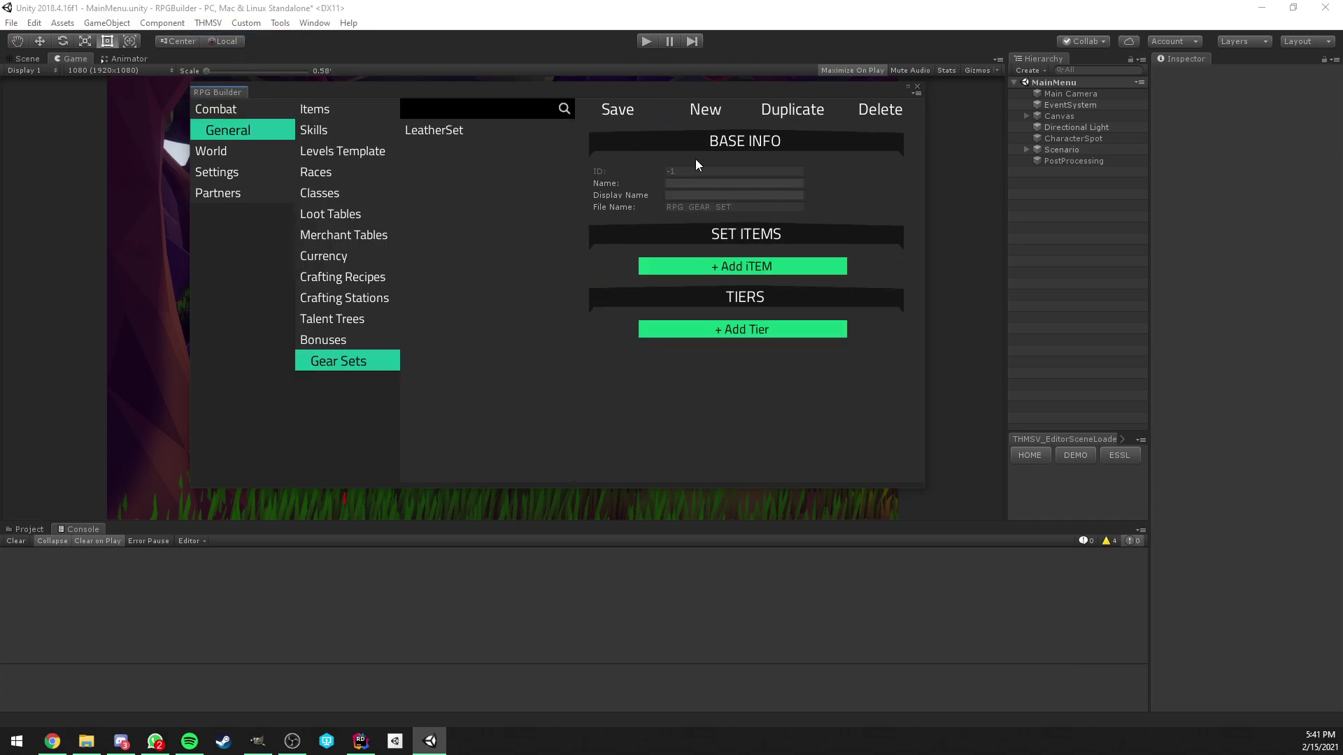
{"action": "left_click", "coordinate": [691, 183]}
{"action": "key", "text": "ctrl+a"}
{"action": "key", "text": "ctrl+c"}
{"action": "left_click", "coordinate": [694, 198]}
{"action": "key", "text": "ctrl+v"}
Add six item slots and assign Plate Boots to slot 1
{"action": "left_click", "coordinate": [727, 266]}
{"action": "left_click", "coordinate": [727, 266]}
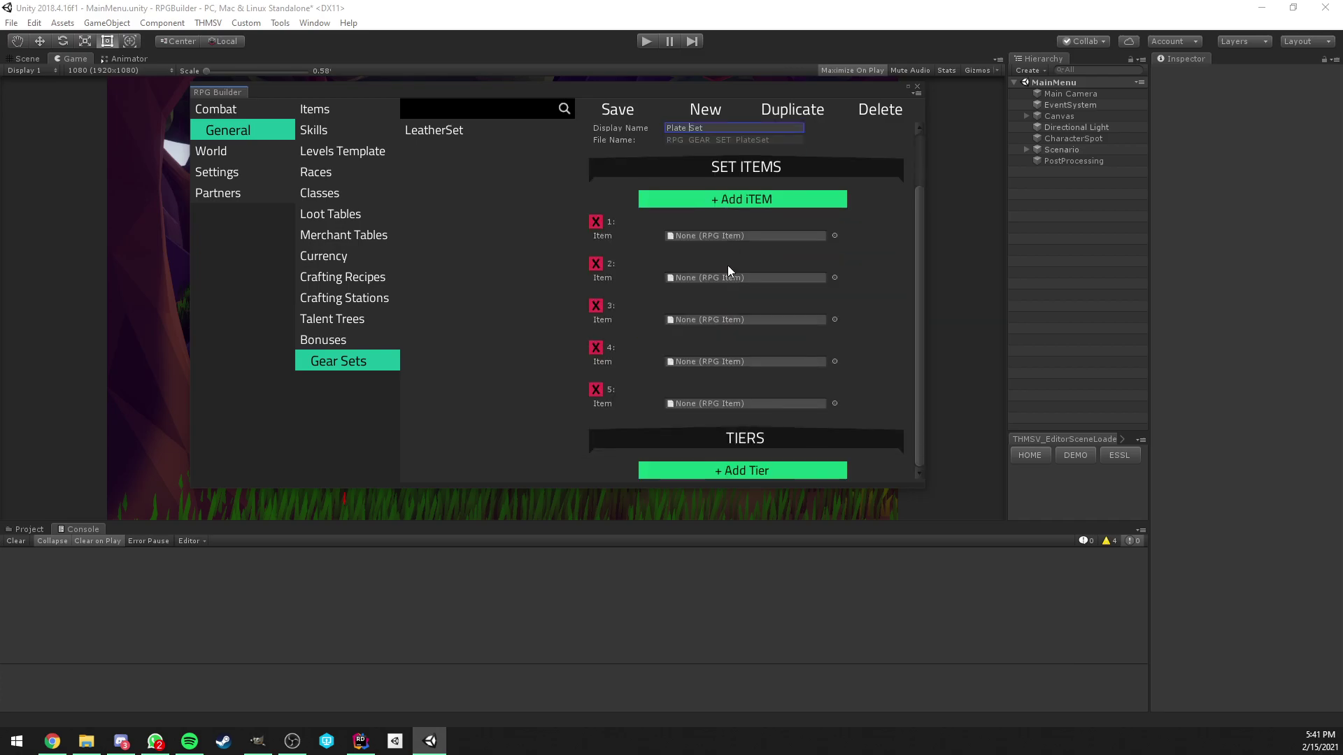
{"action": "left_click", "coordinate": [720, 200]}
{"action": "left_click", "coordinate": [835, 236]}
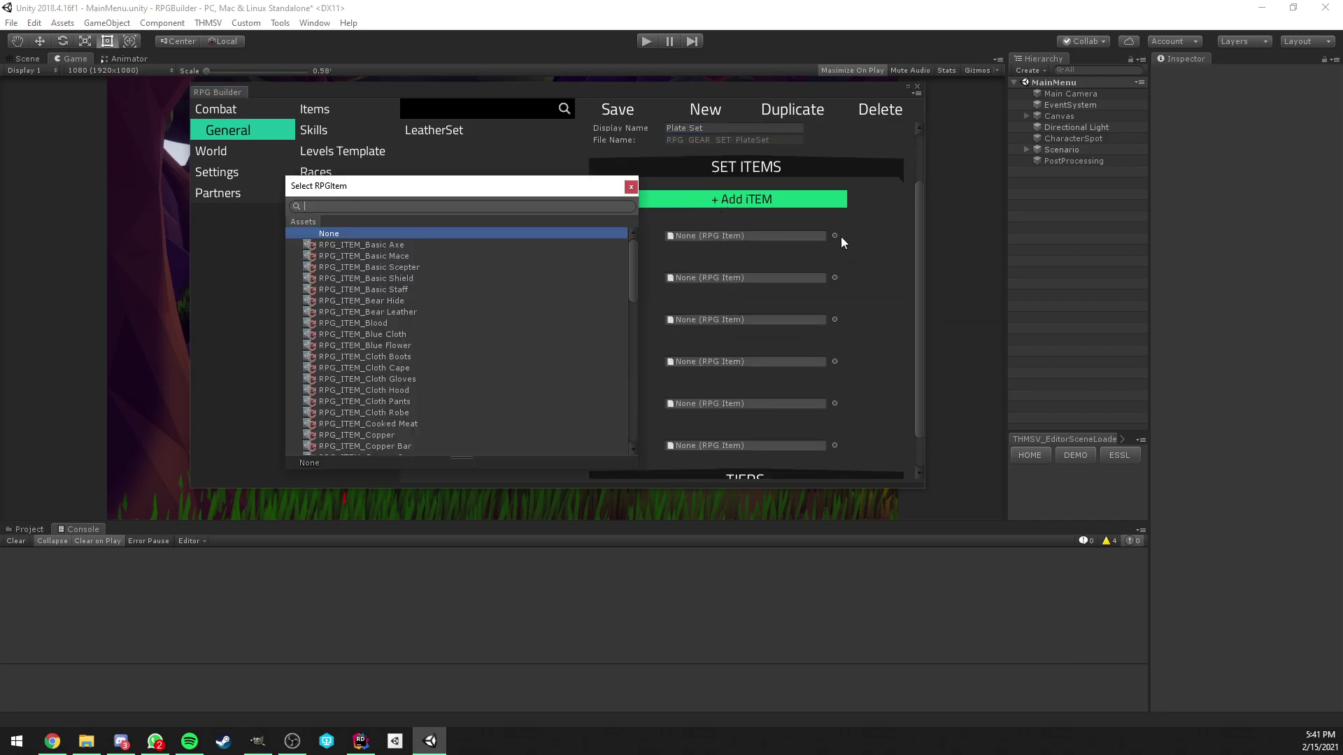
{"action": "type", "text": "plate"}
{"action": "left_click", "coordinate": [834, 235]}
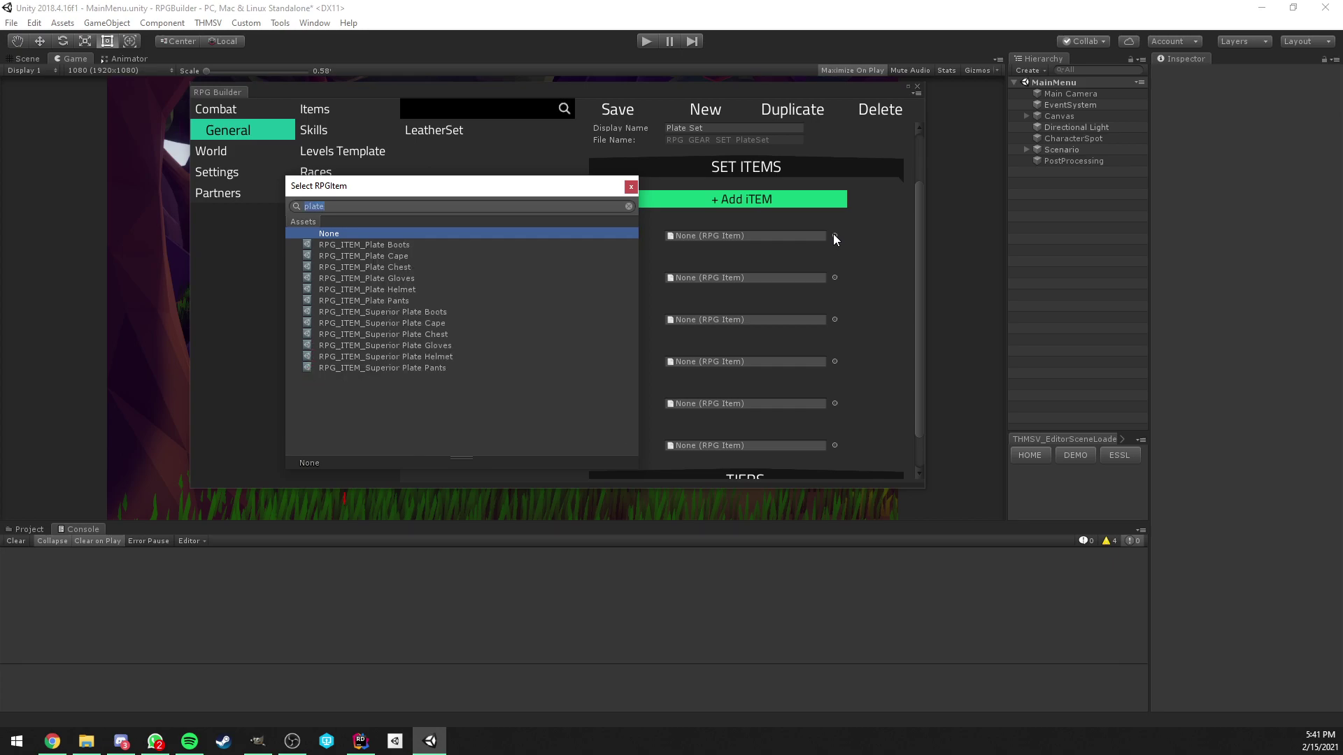
{"action": "double_click", "coordinate": [392, 244]}
Assign Plate Cape, Plate Chest and Plate Gloves to slots 2–4
{"action": "left_click", "coordinate": [834, 278]}
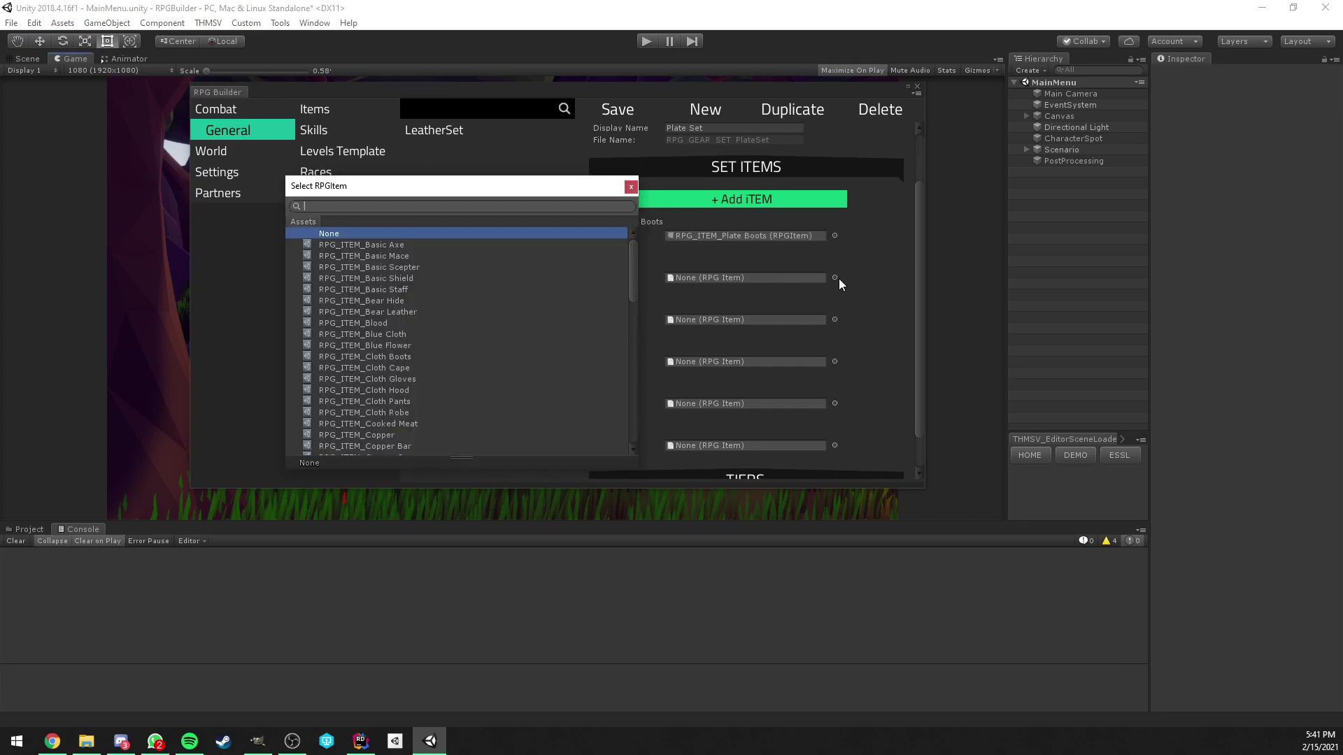
{"action": "type", "text": "plate"}
{"action": "double_click", "coordinate": [419, 255]}
{"action": "left_click", "coordinate": [835, 319]}
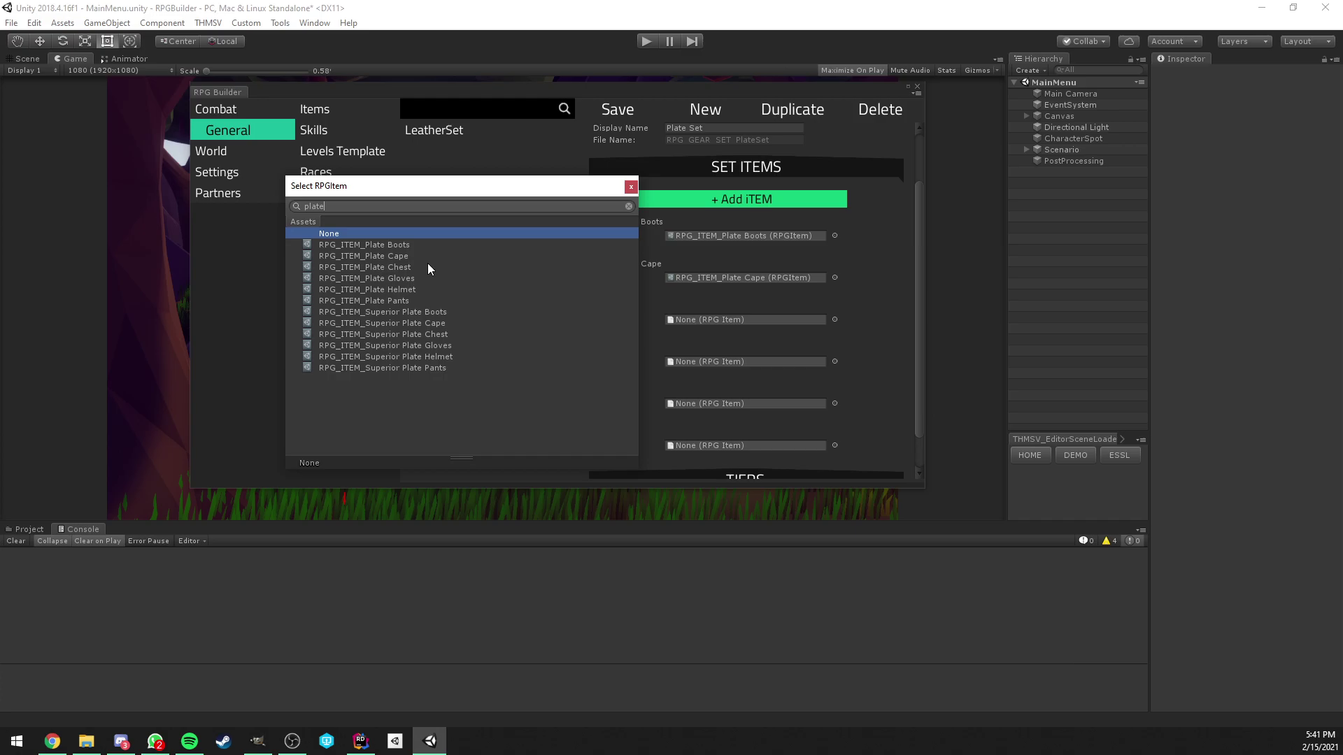
{"action": "double_click", "coordinate": [427, 265]}
{"action": "left_click", "coordinate": [834, 362]}
{"action": "double_click", "coordinate": [440, 288]}
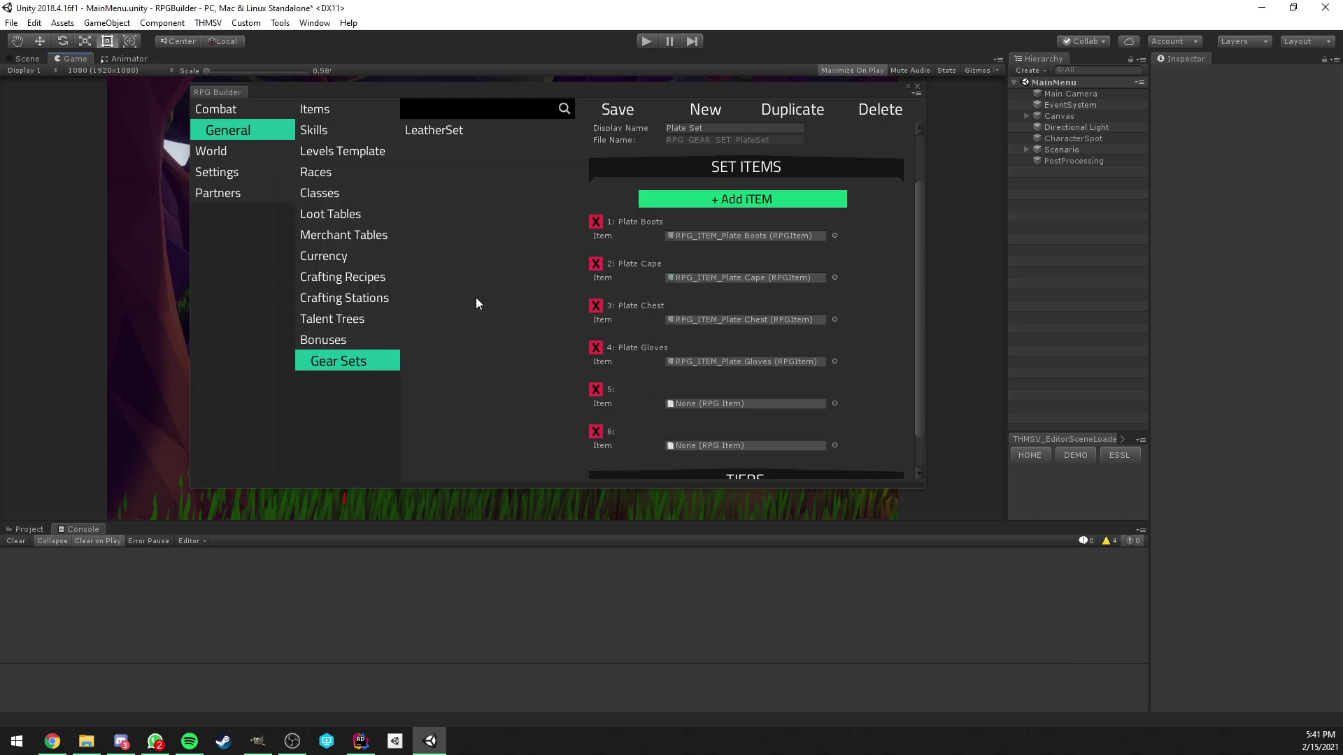
Assign Plate Helmet to slot 5 and Plate Pants to slot 6
{"action": "left_click", "coordinate": [834, 404]}
{"action": "double_click", "coordinate": [435, 283]}
{"action": "left_click", "coordinate": [835, 403]}
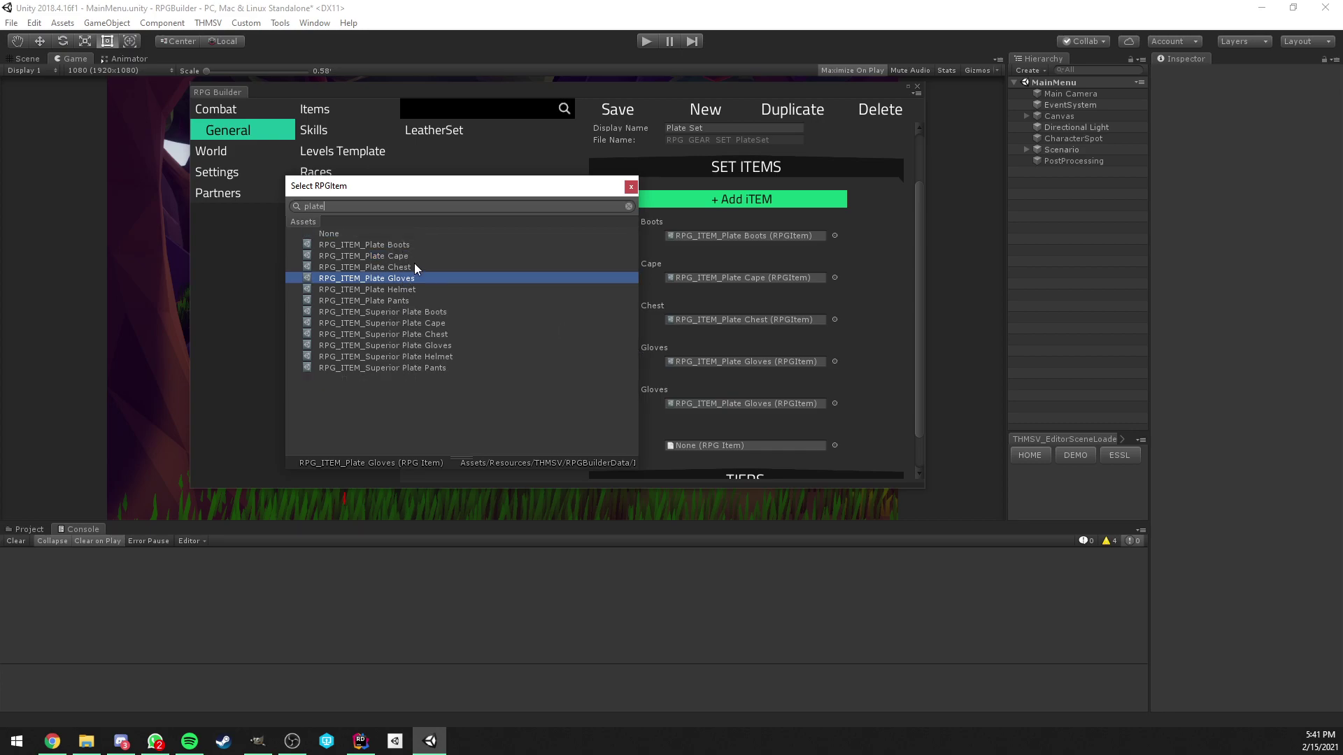
{"action": "left_click", "coordinate": [414, 289]}
{"action": "left_click", "coordinate": [834, 446]}
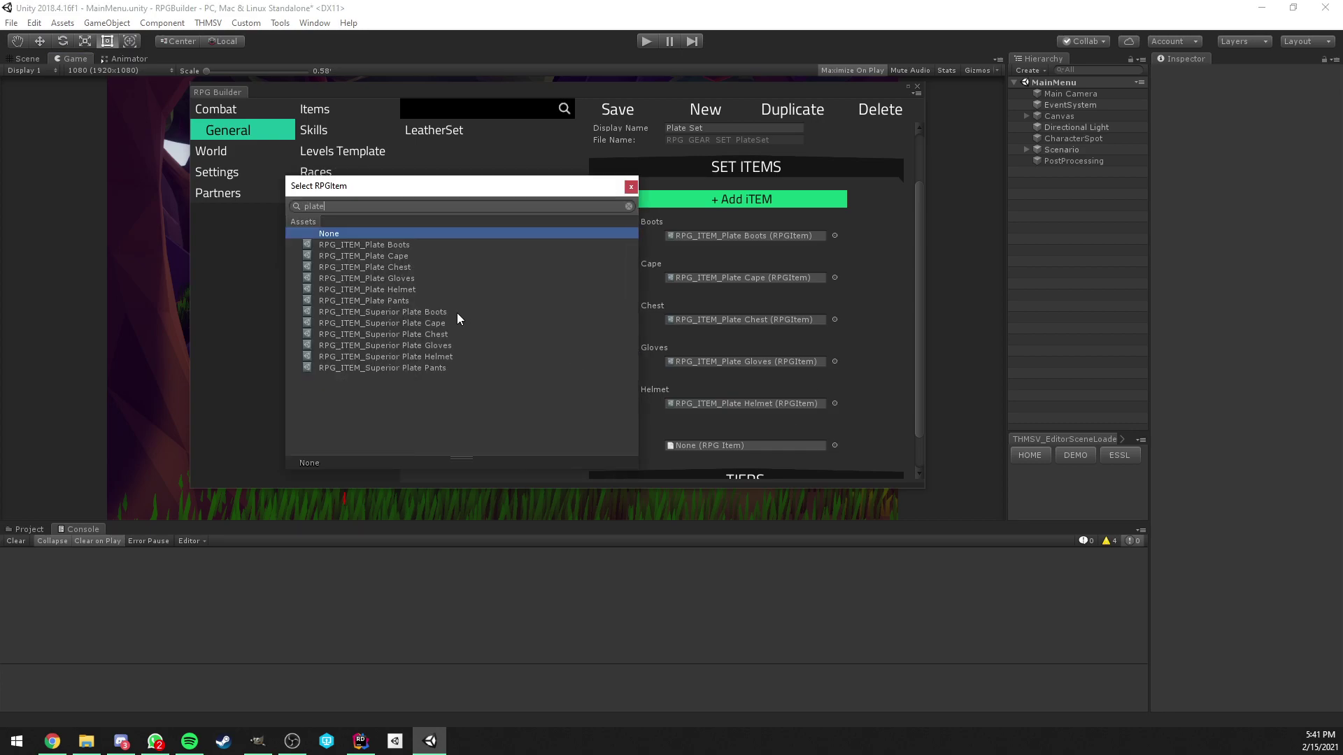
{"action": "double_click", "coordinate": [425, 300]}
{"action": "scroll", "coordinate": [719, 367], "scroll_direction": "down", "scroll_amount": 2}
Add the first bonus tier, requiring 3 equipped items, with a single stat entry
{"action": "left_click", "coordinate": [752, 465]}
{"action": "scroll", "coordinate": [731, 386], "scroll_direction": "down", "scroll_amount": 2}
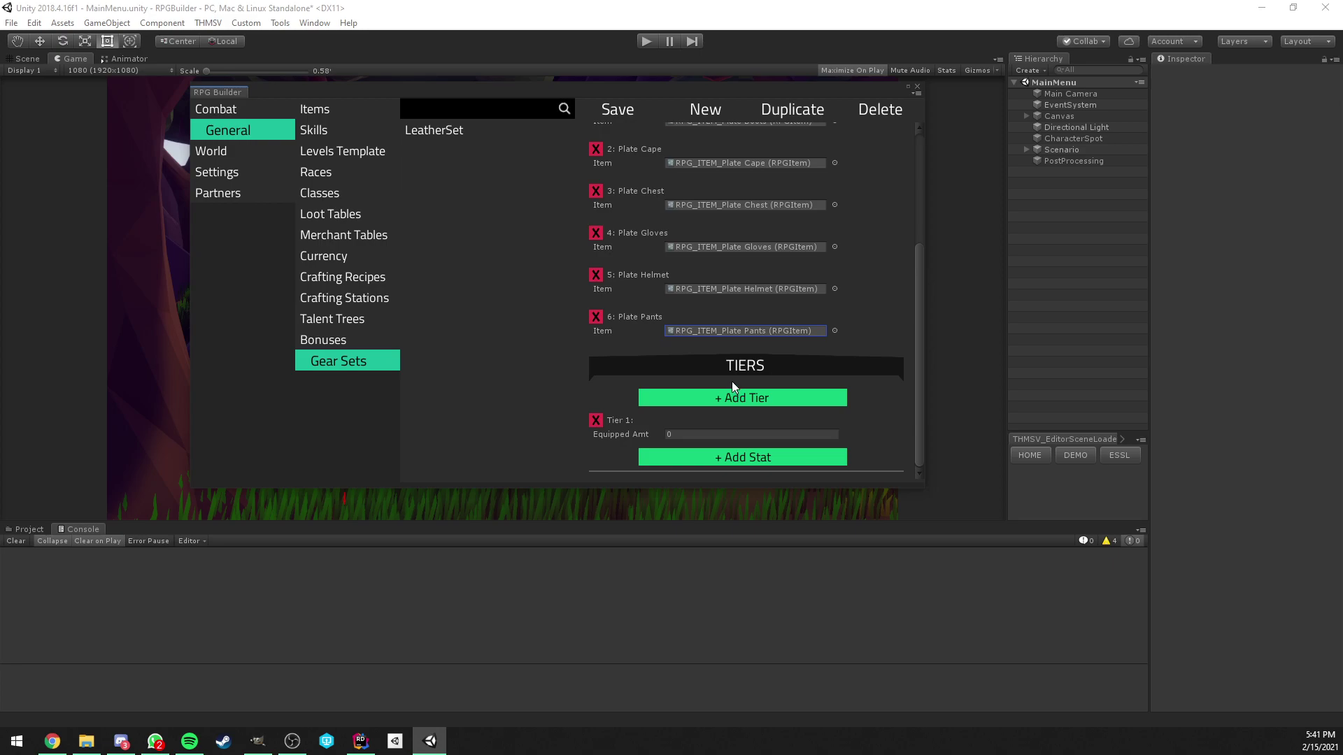
{"action": "left_click", "coordinate": [693, 435]}
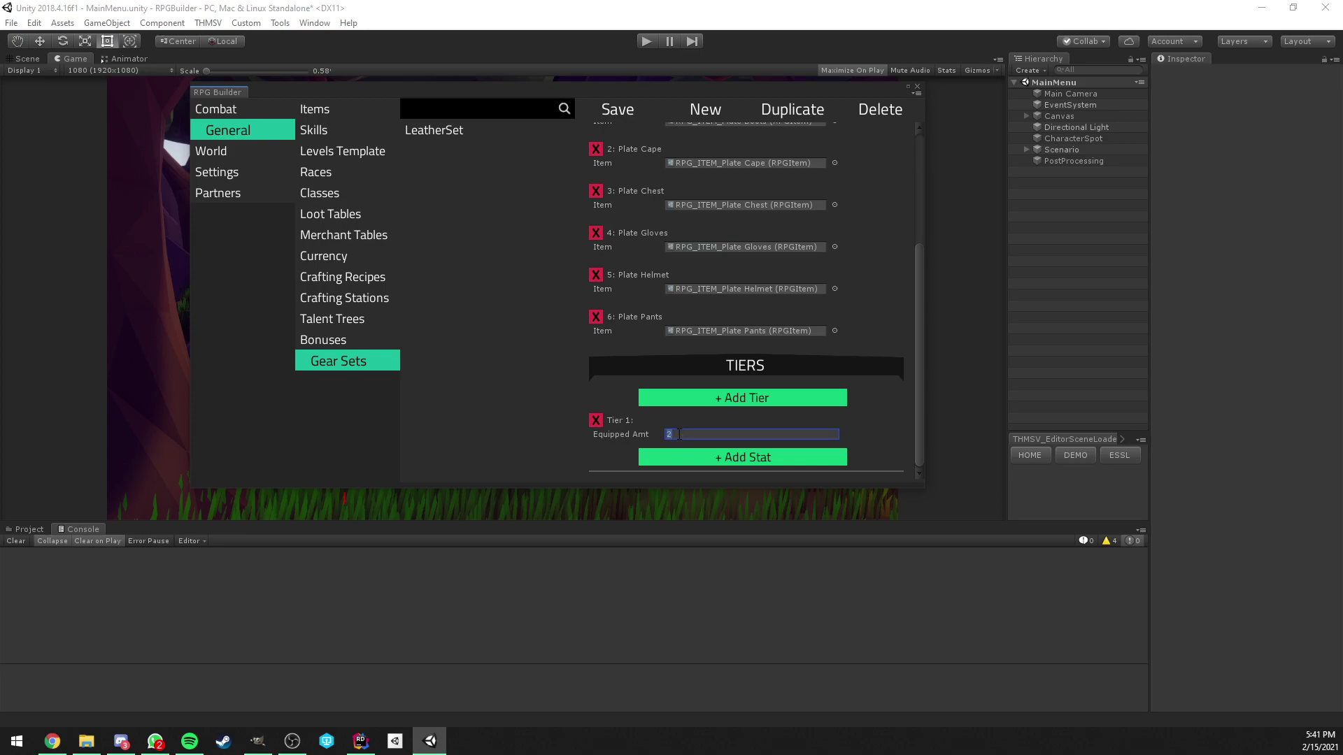
{"action": "left_click", "coordinate": [710, 453]}
{"action": "scroll", "coordinate": [703, 413], "scroll_direction": "down", "scroll_amount": 1}
{"action": "left_click", "coordinate": [710, 456]}
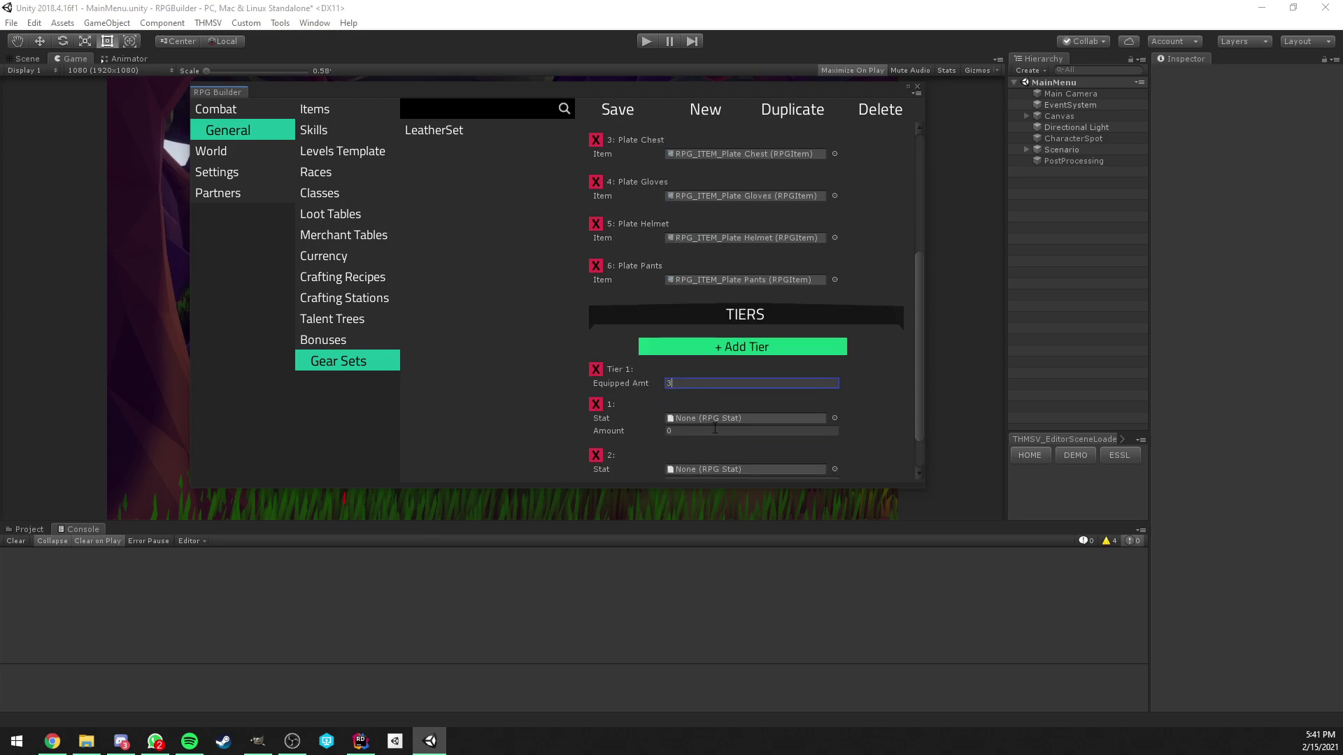
{"action": "scroll", "coordinate": [770, 419], "scroll_direction": "down", "scroll_amount": 1}
{"action": "left_click", "coordinate": [595, 404]}
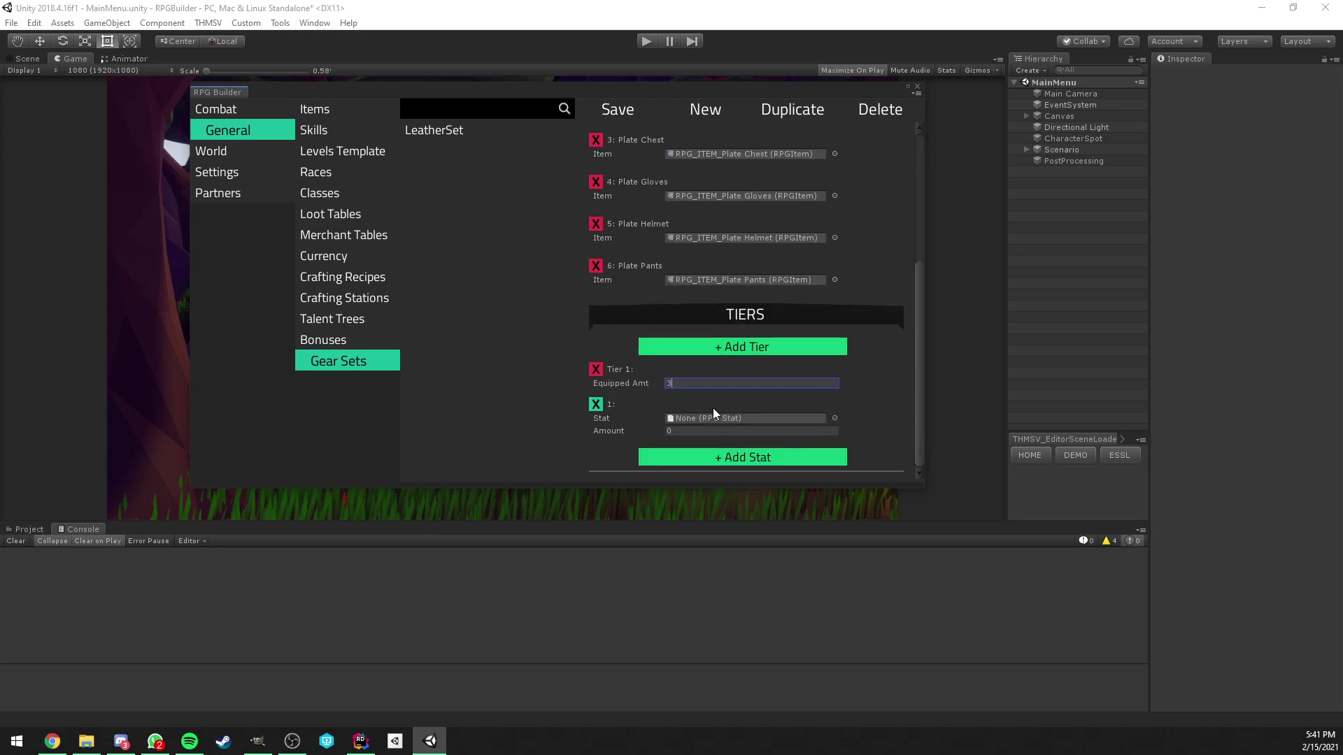
Make Tier 1's bonus HEALTH with an amount of 200
{"action": "left_click", "coordinate": [835, 419]}
{"action": "type", "text": "heal"}
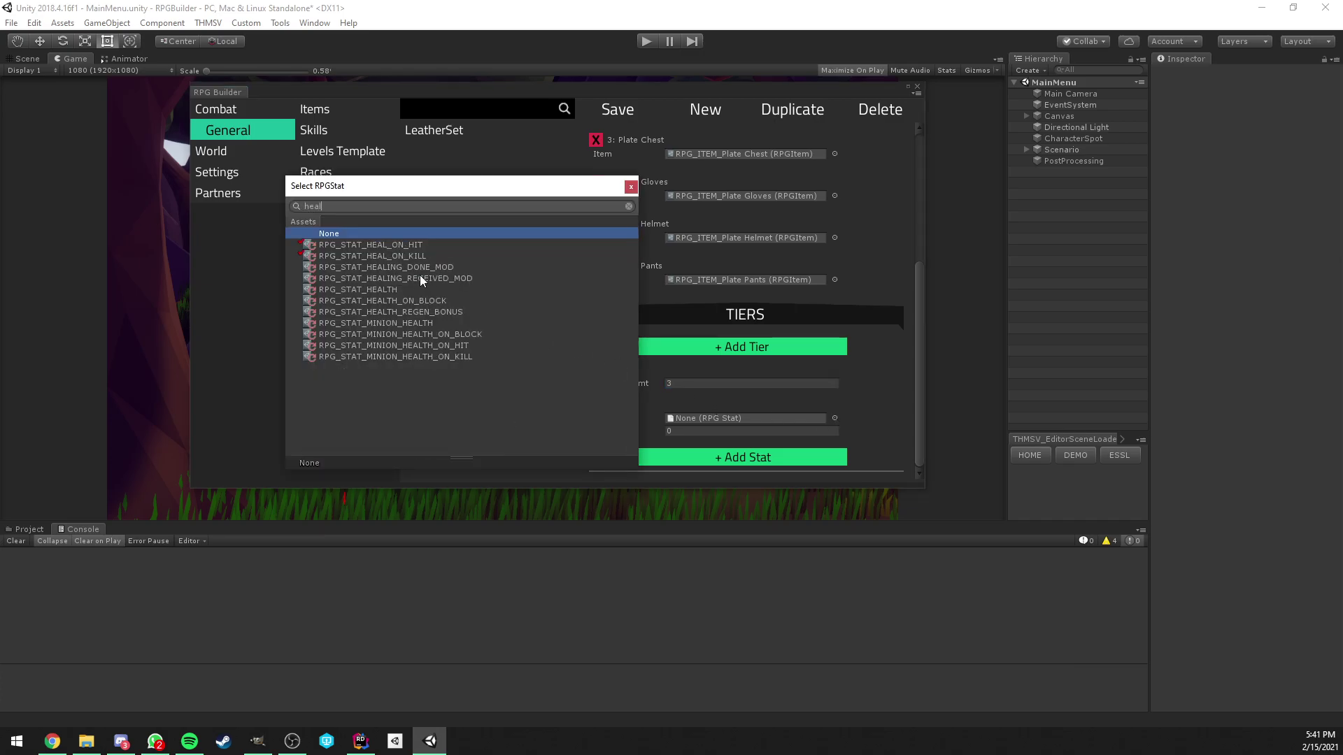
{"action": "double_click", "coordinate": [405, 289]}
{"action": "left_click", "coordinate": [691, 417]}
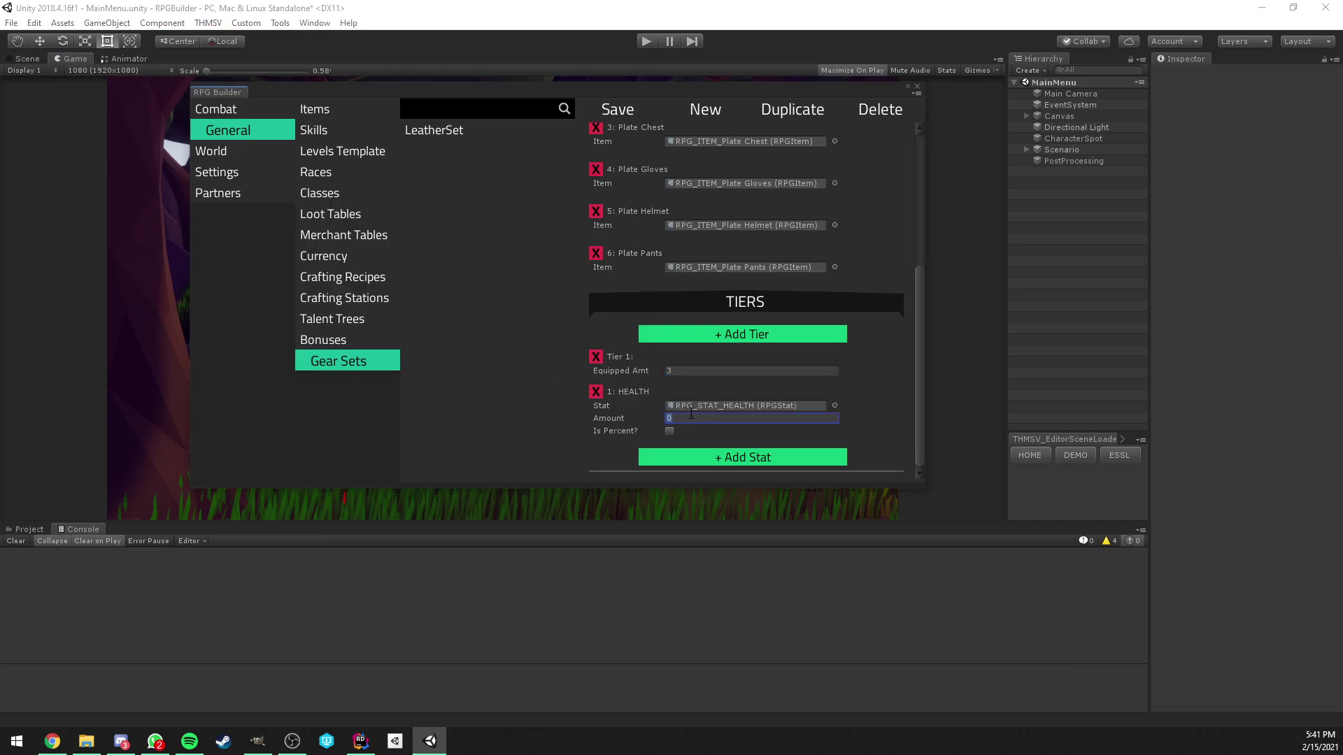
{"action": "type", "text": "200"}
Add further bonus tiers to the Plate Set
{"action": "left_click", "coordinate": [717, 335]}
{"action": "left_click", "coordinate": [728, 262]}
{"action": "left_click", "coordinate": [729, 261]}
{"action": "left_click", "coordinate": [729, 261]}
{"action": "scroll", "coordinate": [729, 261], "scroll_direction": "down", "scroll_amount": 3}
{"action": "scroll", "coordinate": [729, 261], "scroll_direction": "down", "scroll_amount": 3}
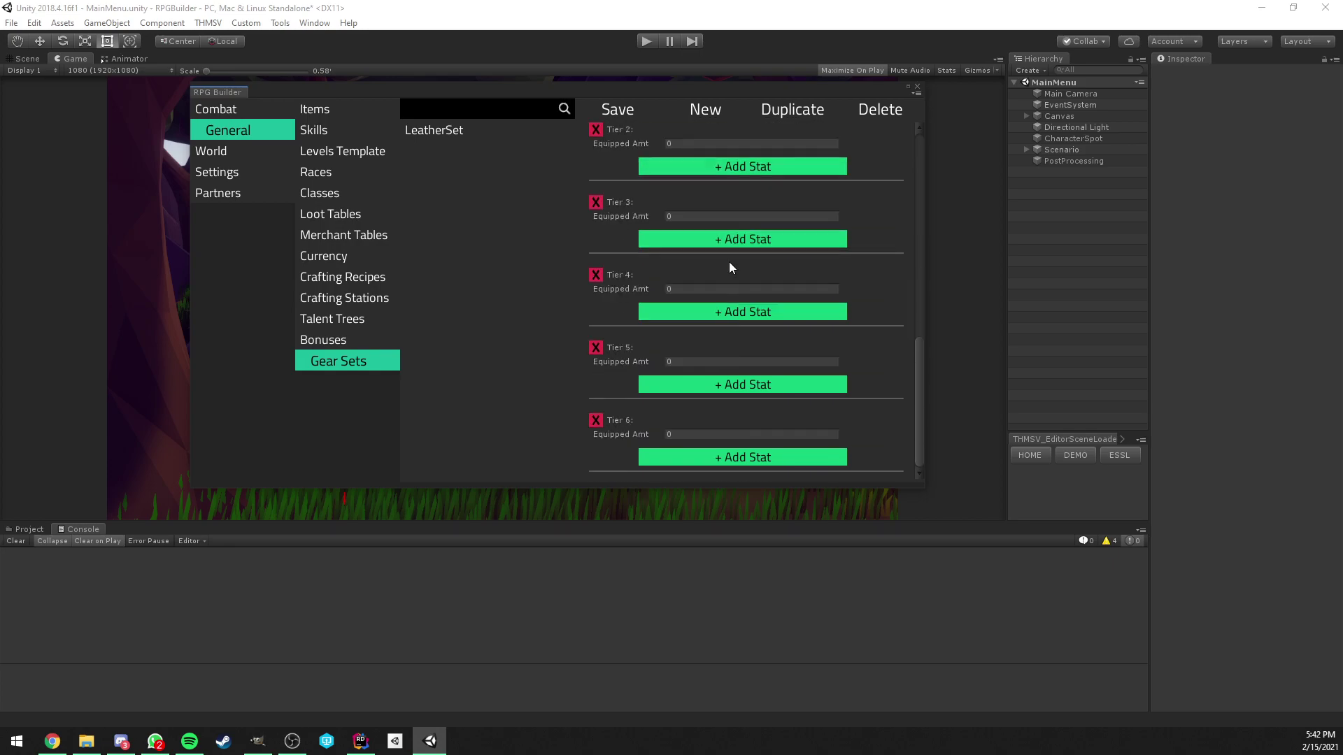
{"action": "scroll", "coordinate": [657, 419], "scroll_direction": "up", "scroll_amount": 1}
{"action": "scroll", "coordinate": [654, 412], "scroll_direction": "up", "scroll_amount": 4}
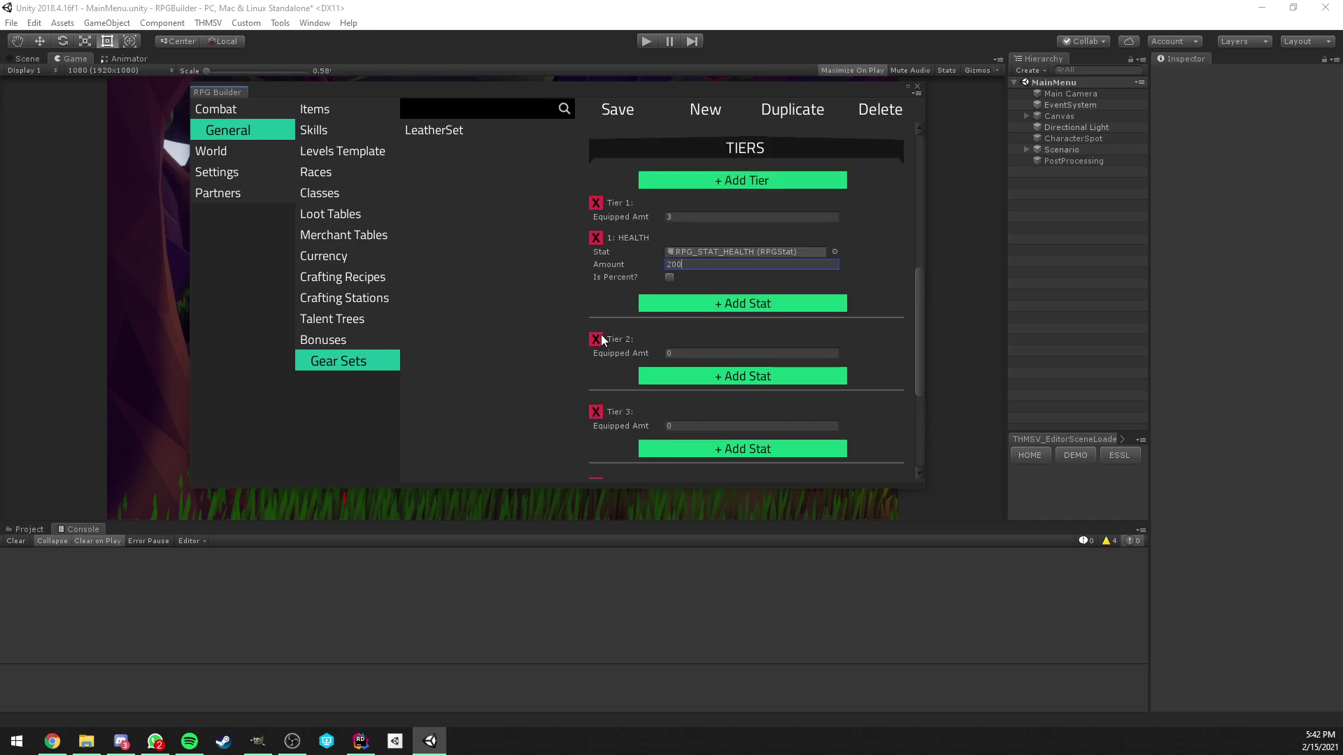
Remove the extra stat entries and delete Tiers 3–5, leaving two tiers, then edit Tier 2's equipped amount
{"action": "left_click", "coordinate": [727, 304]}
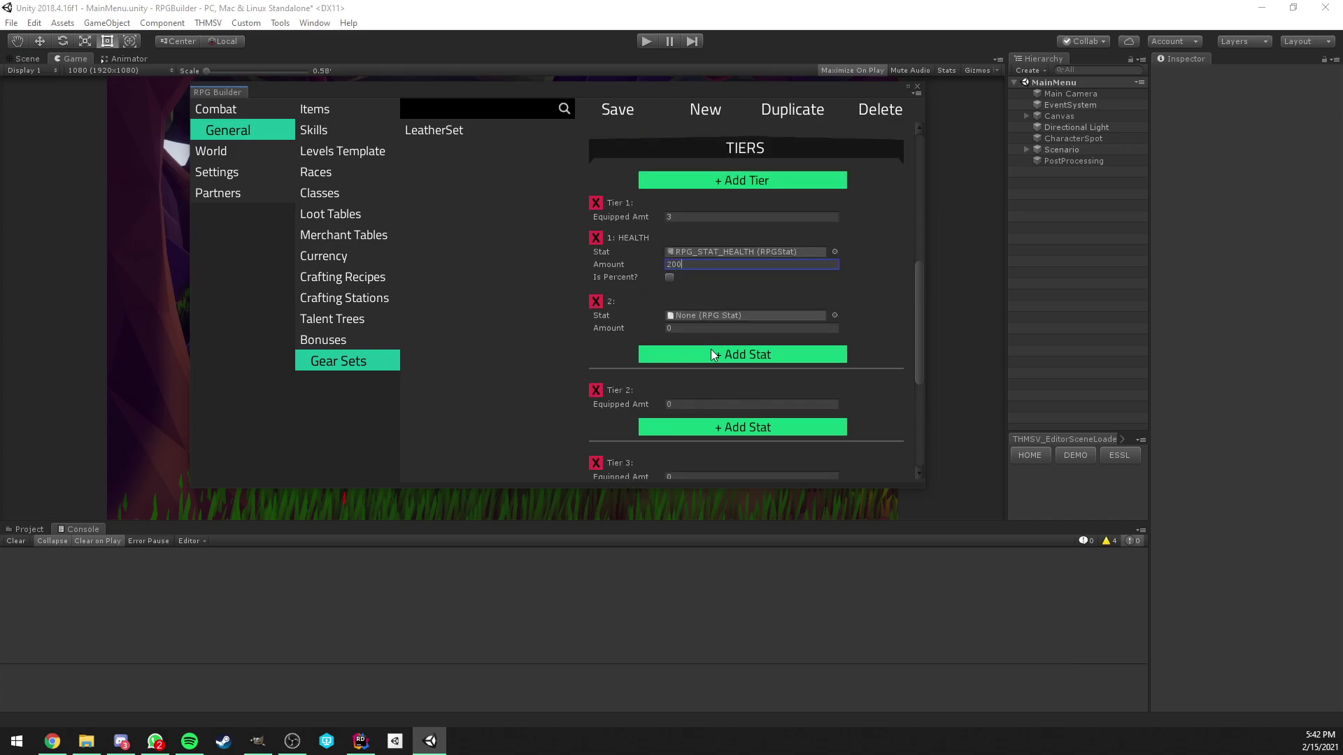
{"action": "left_click", "coordinate": [713, 357]}
{"action": "scroll", "coordinate": [715, 357], "scroll_direction": "down", "scroll_amount": 2}
{"action": "left_click", "coordinate": [712, 325]}
{"action": "left_click", "coordinate": [711, 371]}
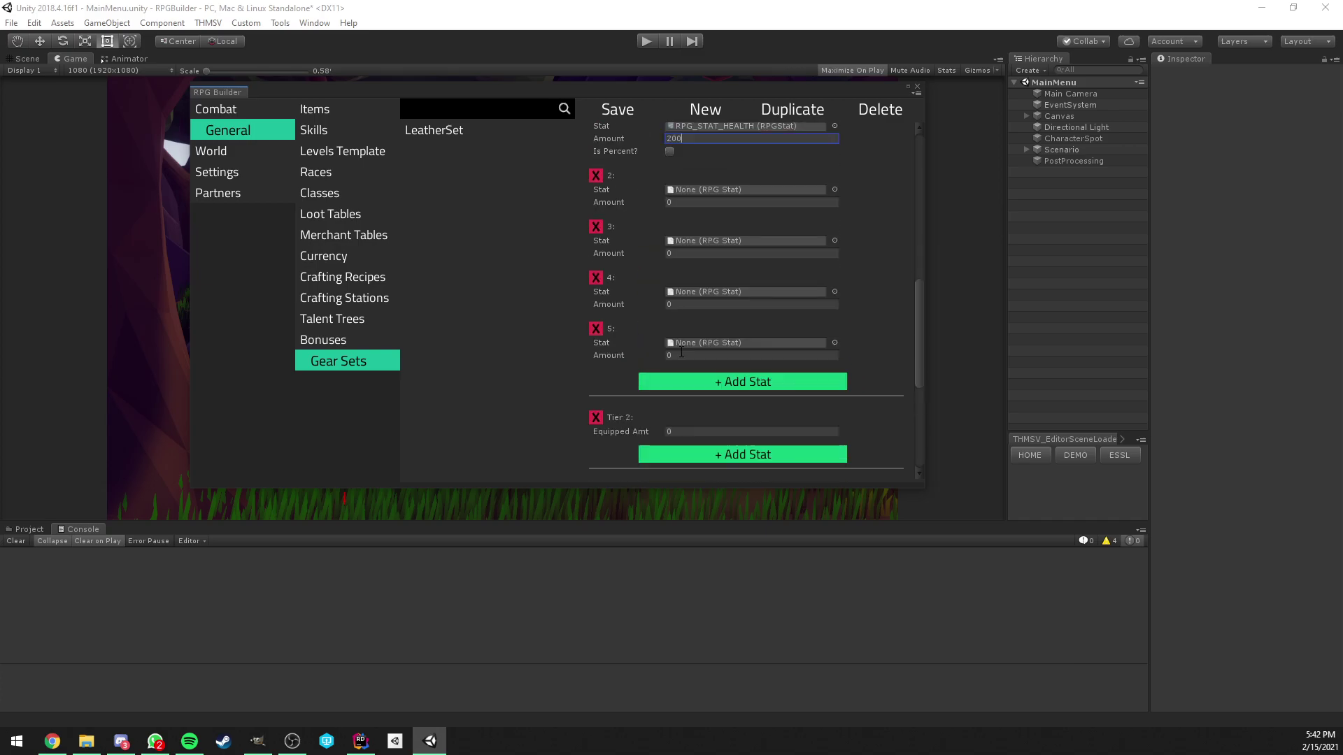
{"action": "left_click", "coordinate": [595, 222]}
{"action": "left_click", "coordinate": [595, 222]}
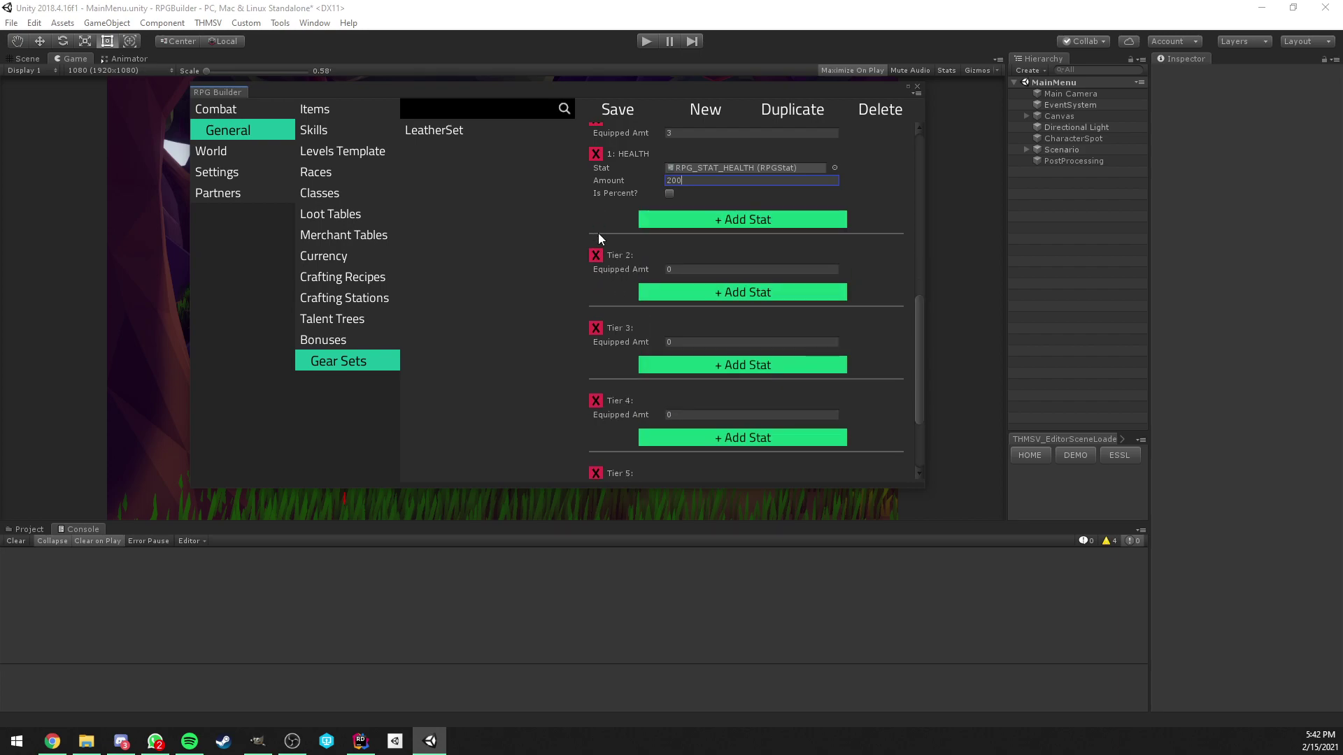
{"action": "left_click", "coordinate": [596, 329]}
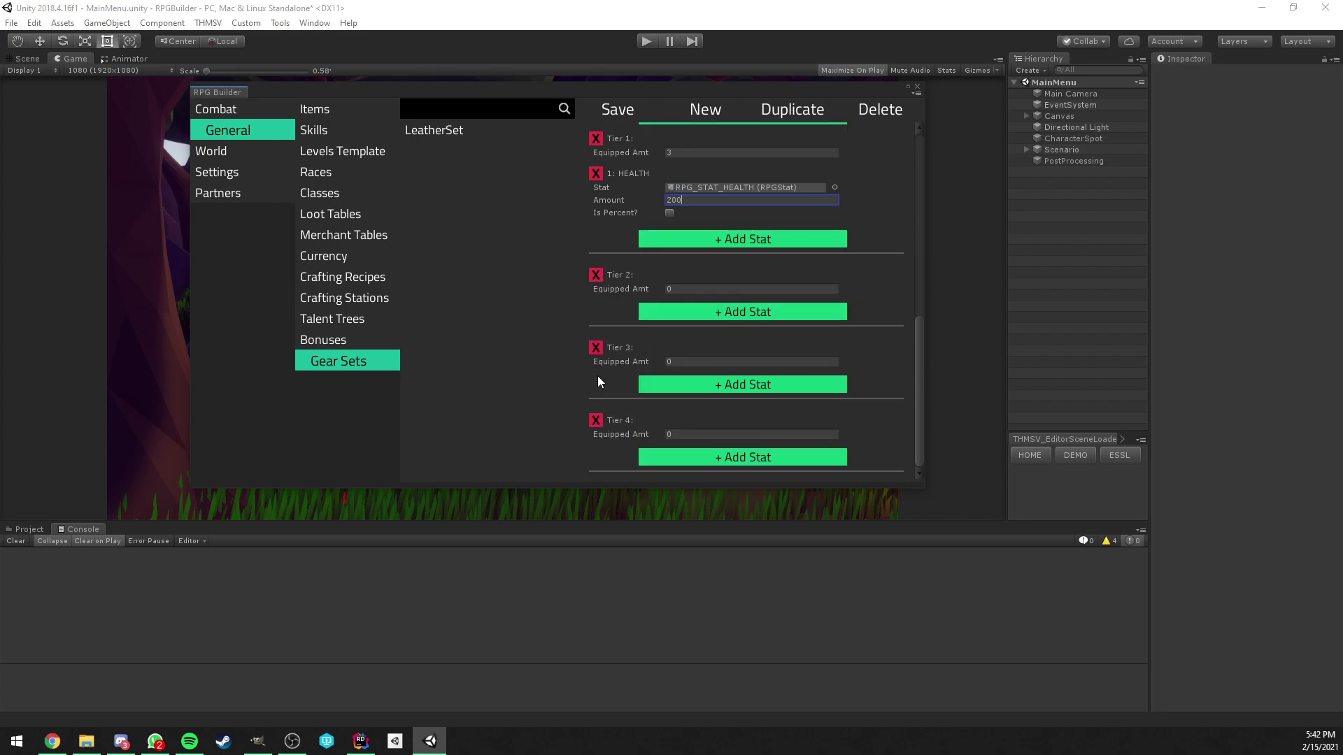
{"action": "left_click", "coordinate": [596, 420]}
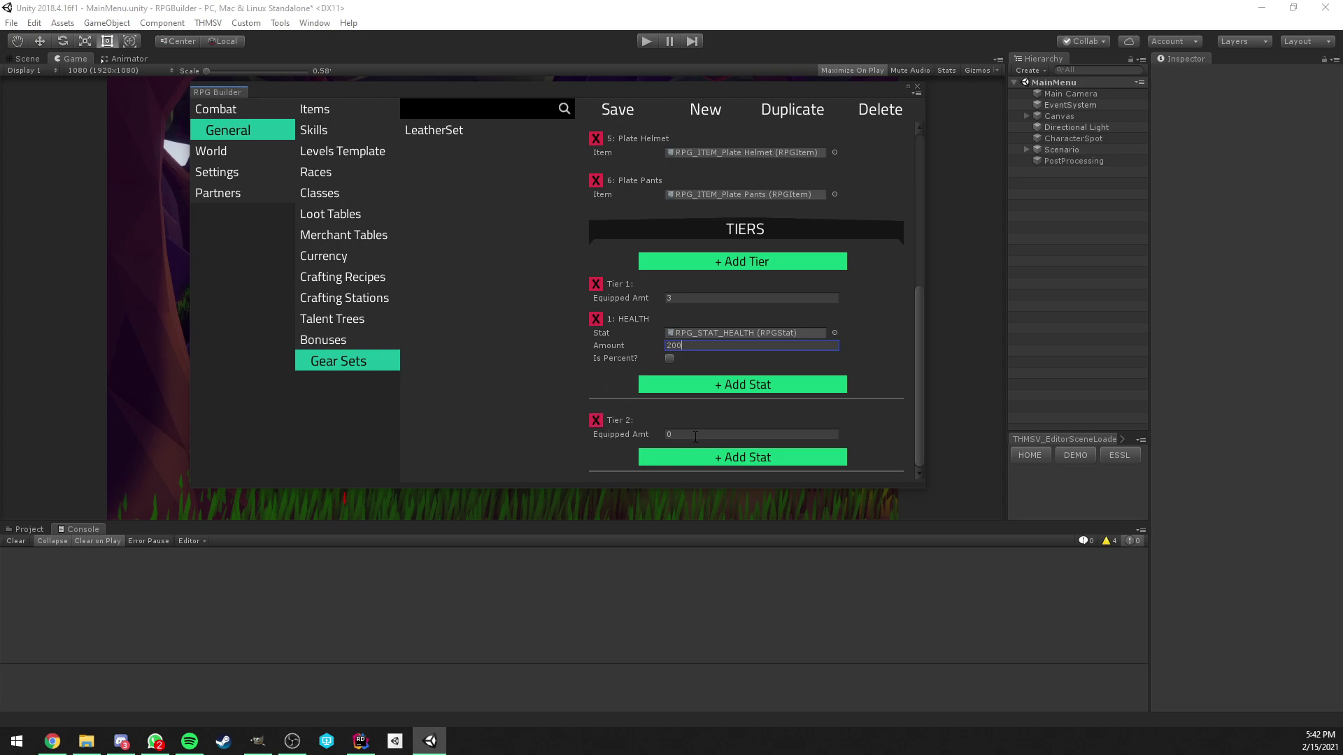
{"action": "left_click", "coordinate": [695, 435]}
{"action": "type", "text": "6"}
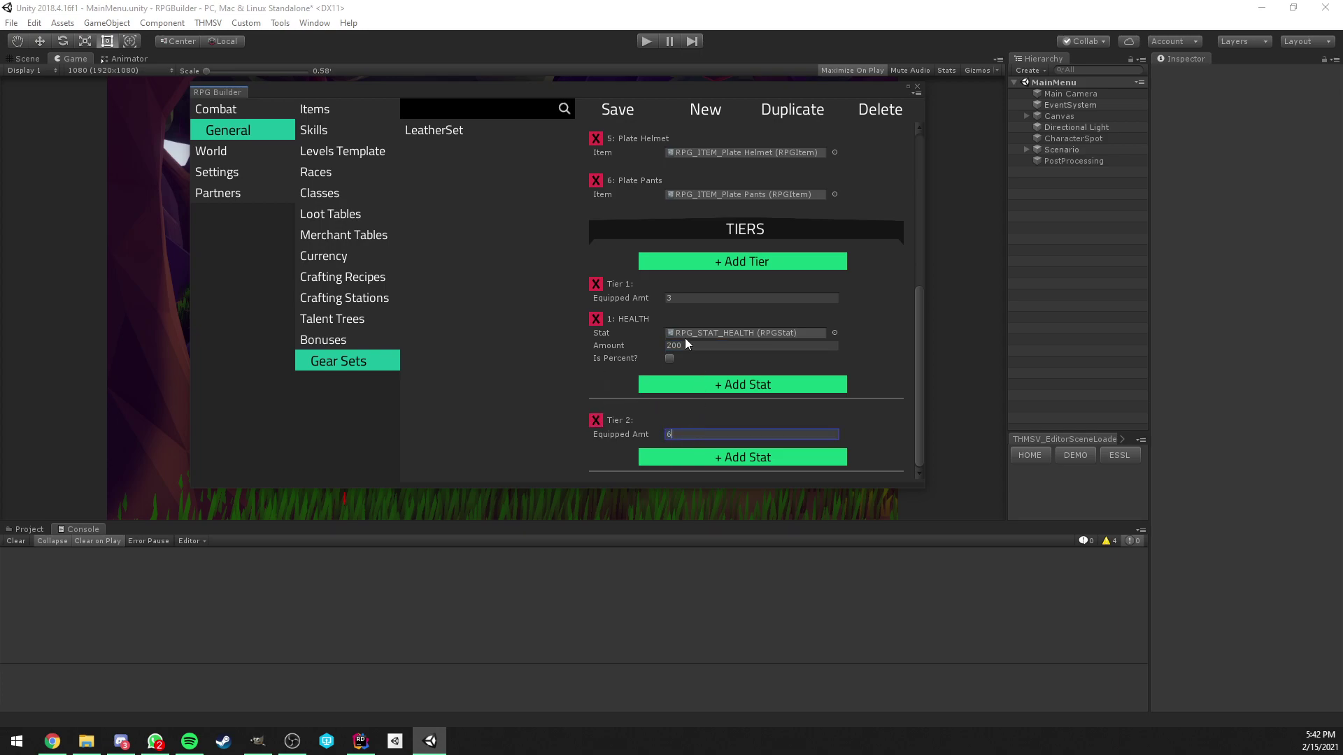
Give Tier 2 an RPG_STAT_HEALTH bonus of 25 percent and recheck Tier 1's 200 health
{"action": "left_click", "coordinate": [716, 456]}
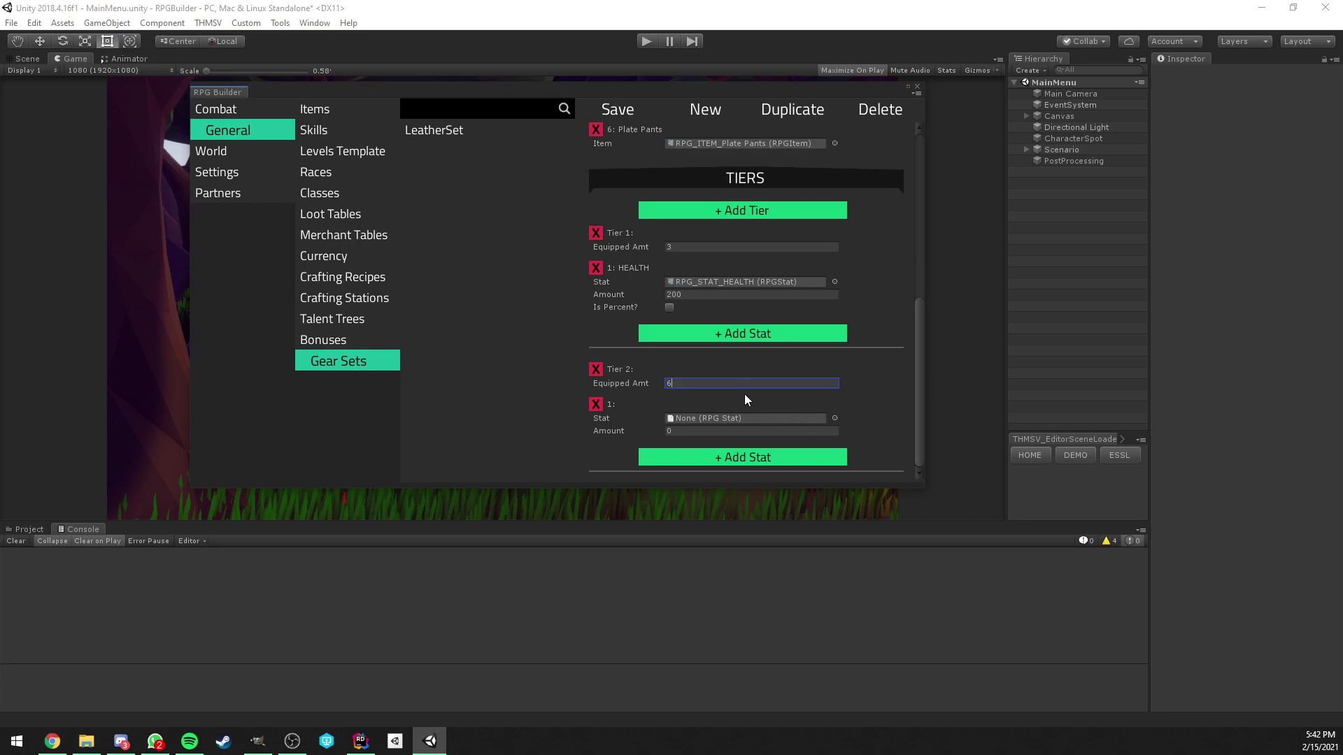
{"action": "left_click", "coordinate": [835, 420]}
{"action": "type", "text": "heal"}
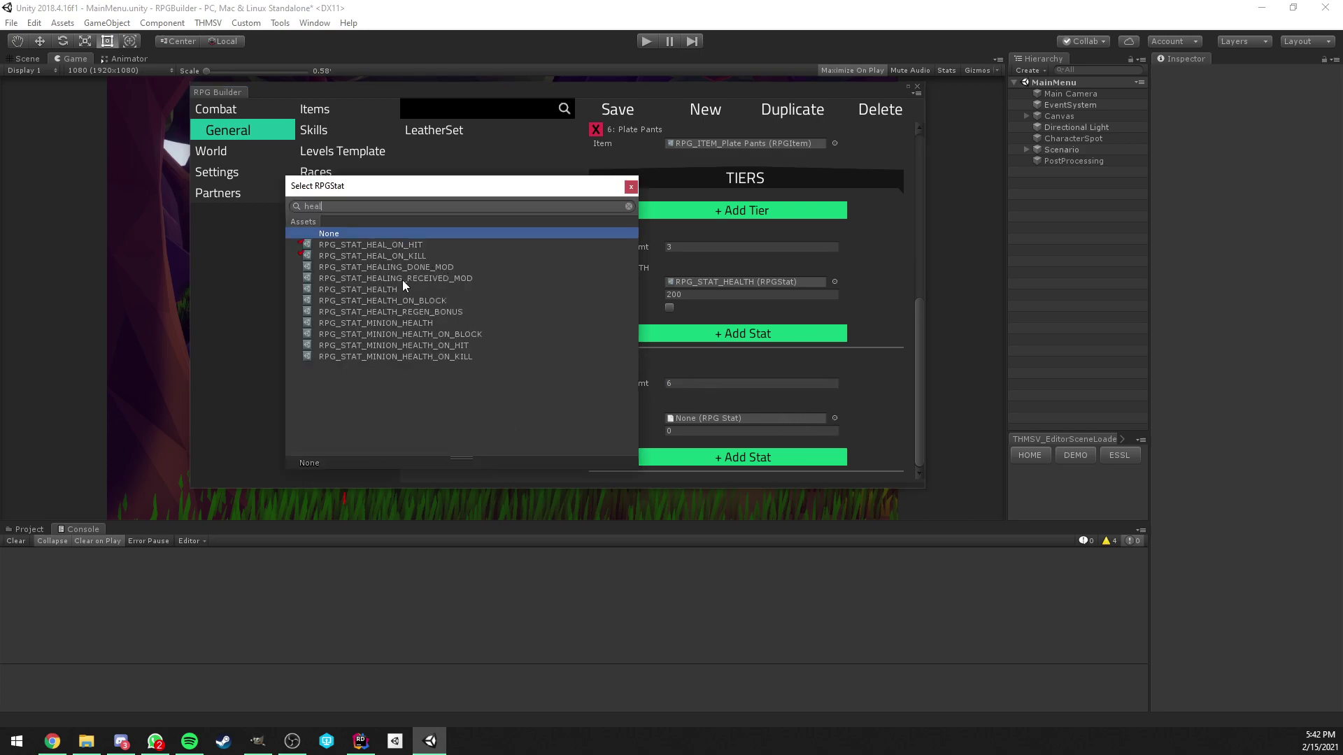
{"action": "double_click", "coordinate": [403, 289]}
{"action": "left_click", "coordinate": [684, 430]}
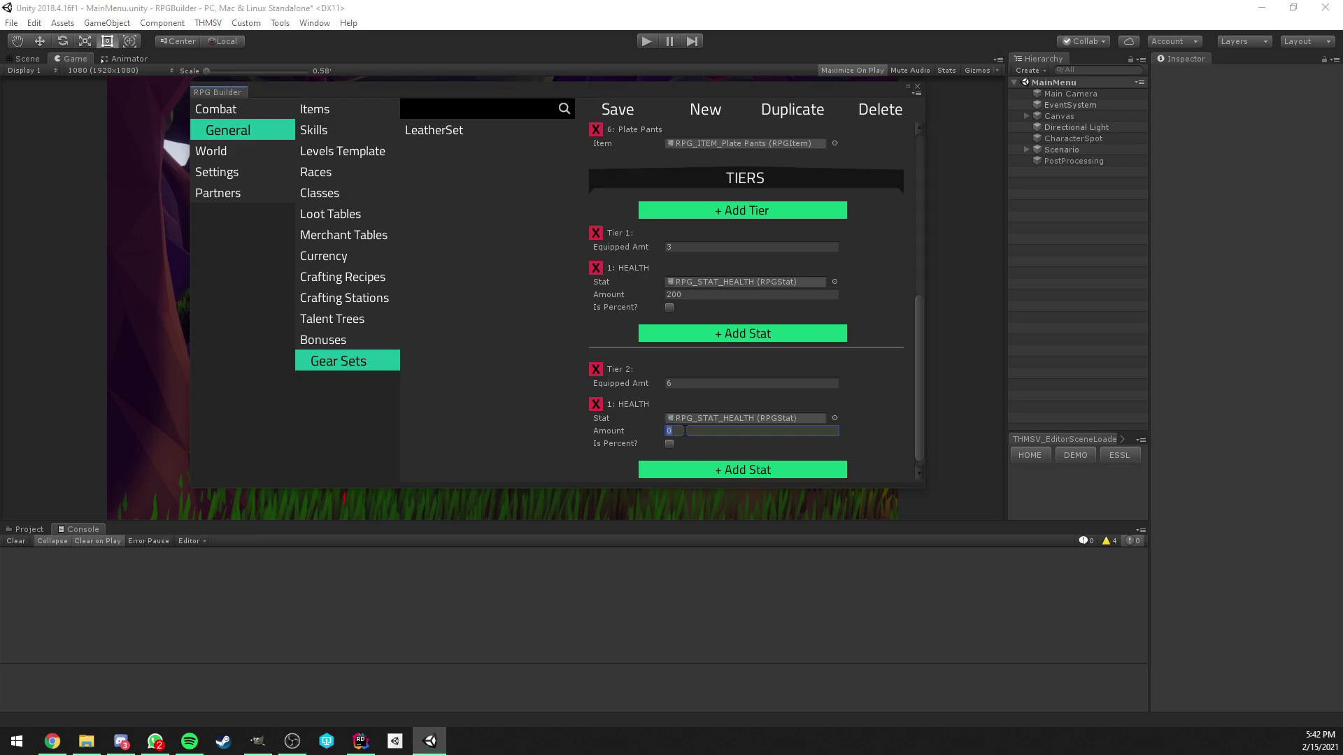
{"action": "type", "text": "25"}
{"action": "key", "text": "Return"}
{"action": "scroll", "coordinate": [678, 378], "scroll_direction": "down", "scroll_amount": 1}
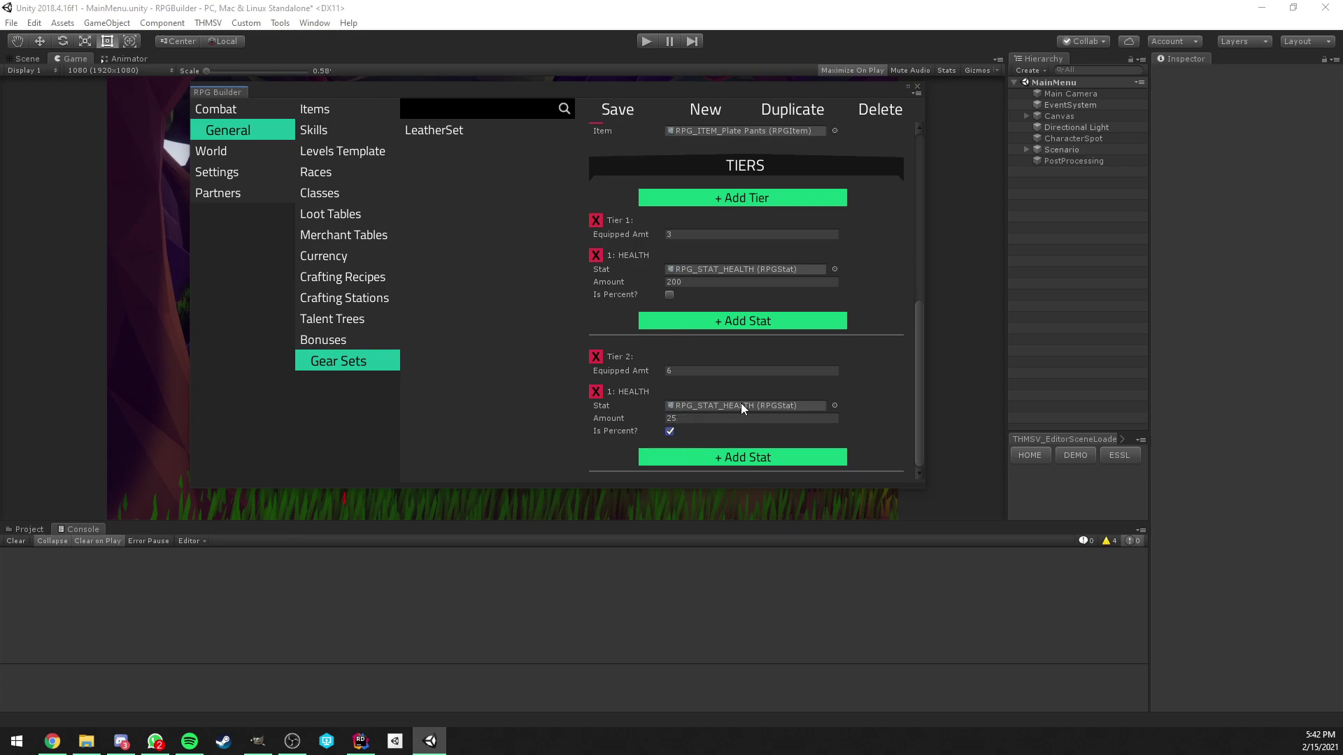
{"action": "left_click", "coordinate": [698, 281]}
{"action": "left_click", "coordinate": [679, 284]}
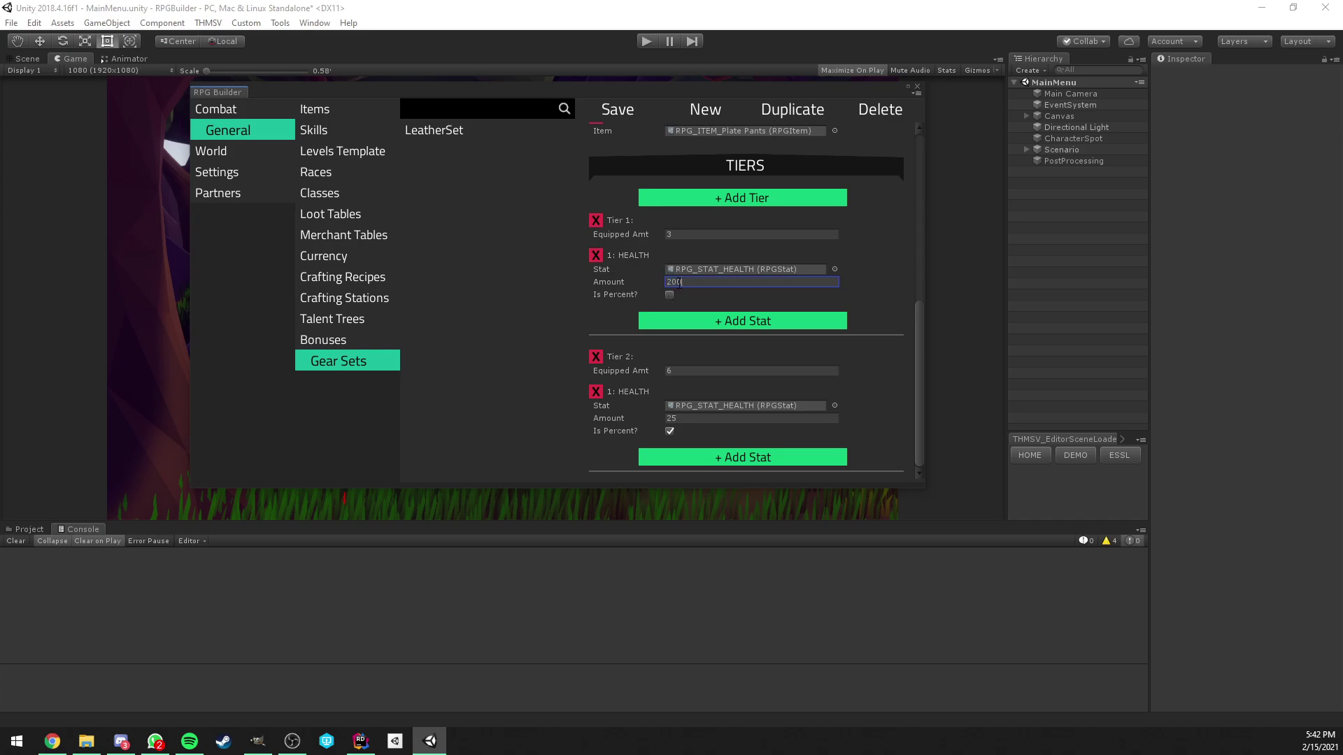
Save the Plate Set, then enter the game in play mode with inventory and character panels open
{"action": "left_click", "coordinate": [613, 112]}
{"action": "left_click", "coordinate": [916, 86]}
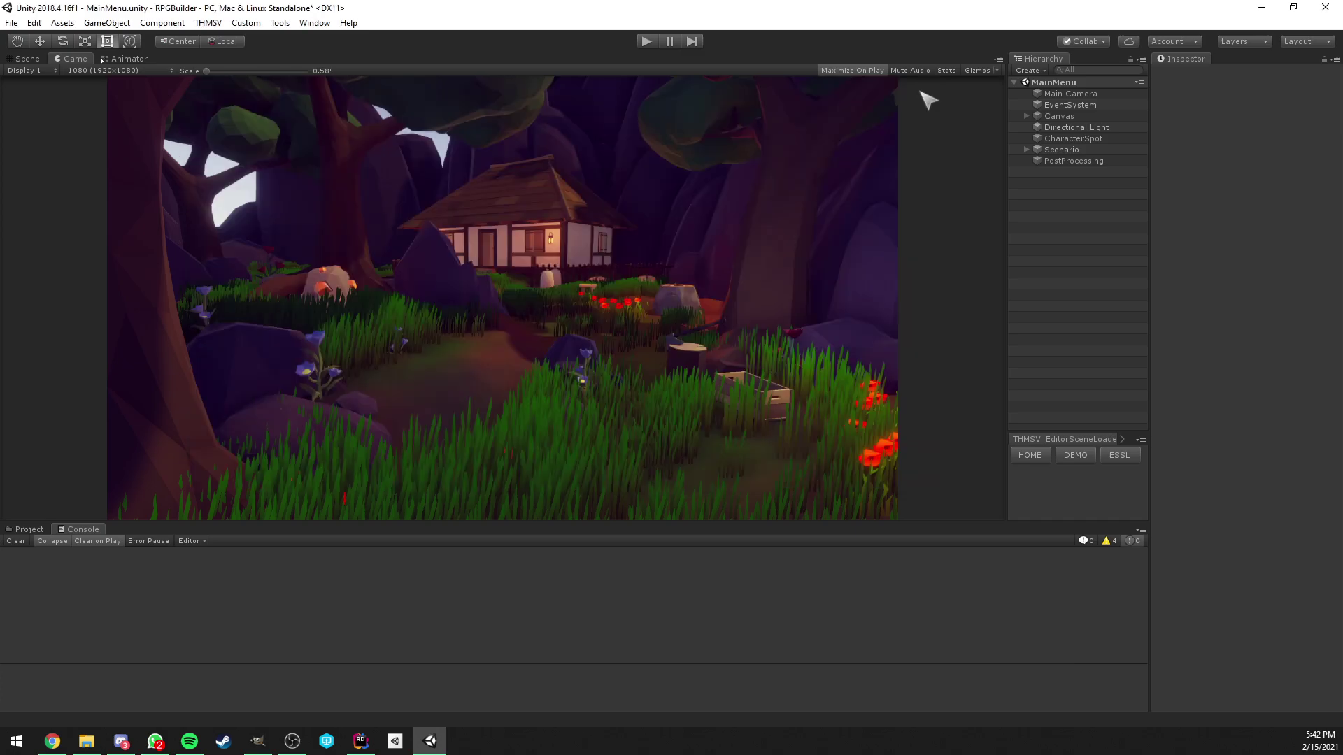
{"action": "left_click", "coordinate": [647, 41]}
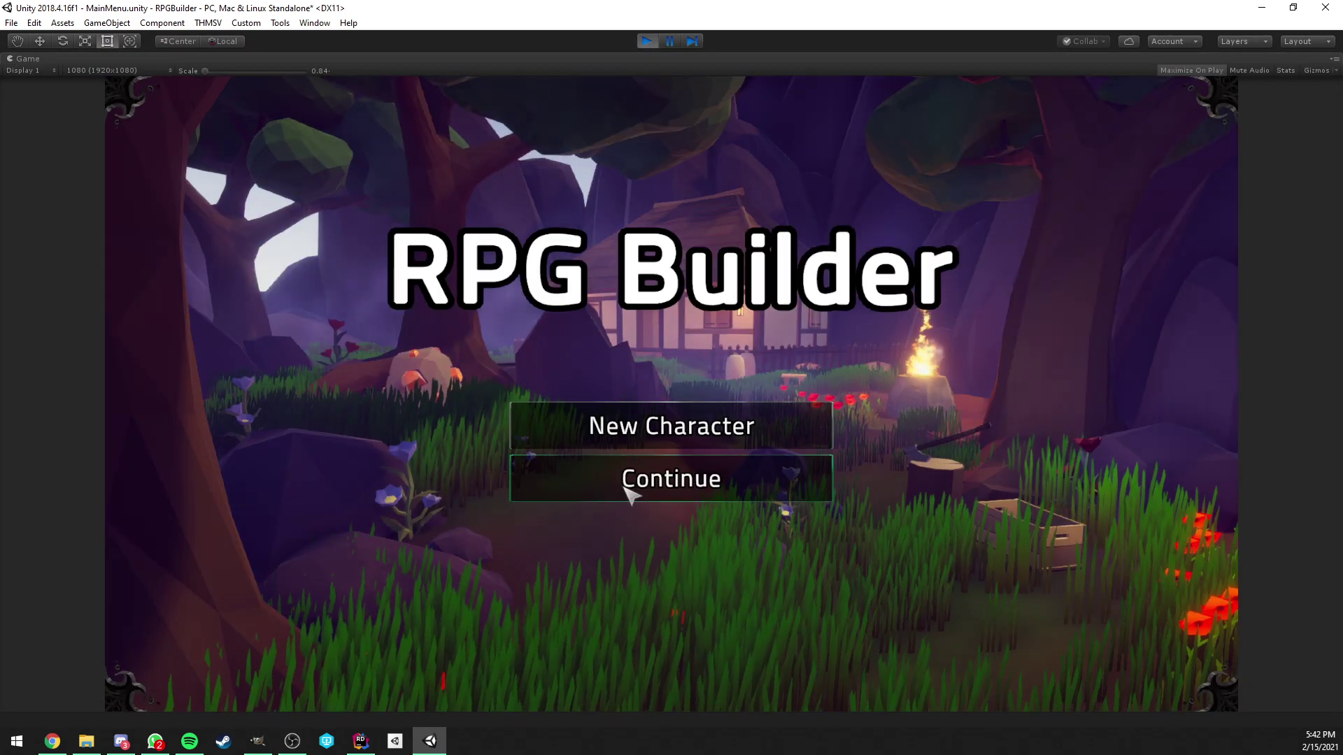
{"action": "left_click", "coordinate": [628, 486]}
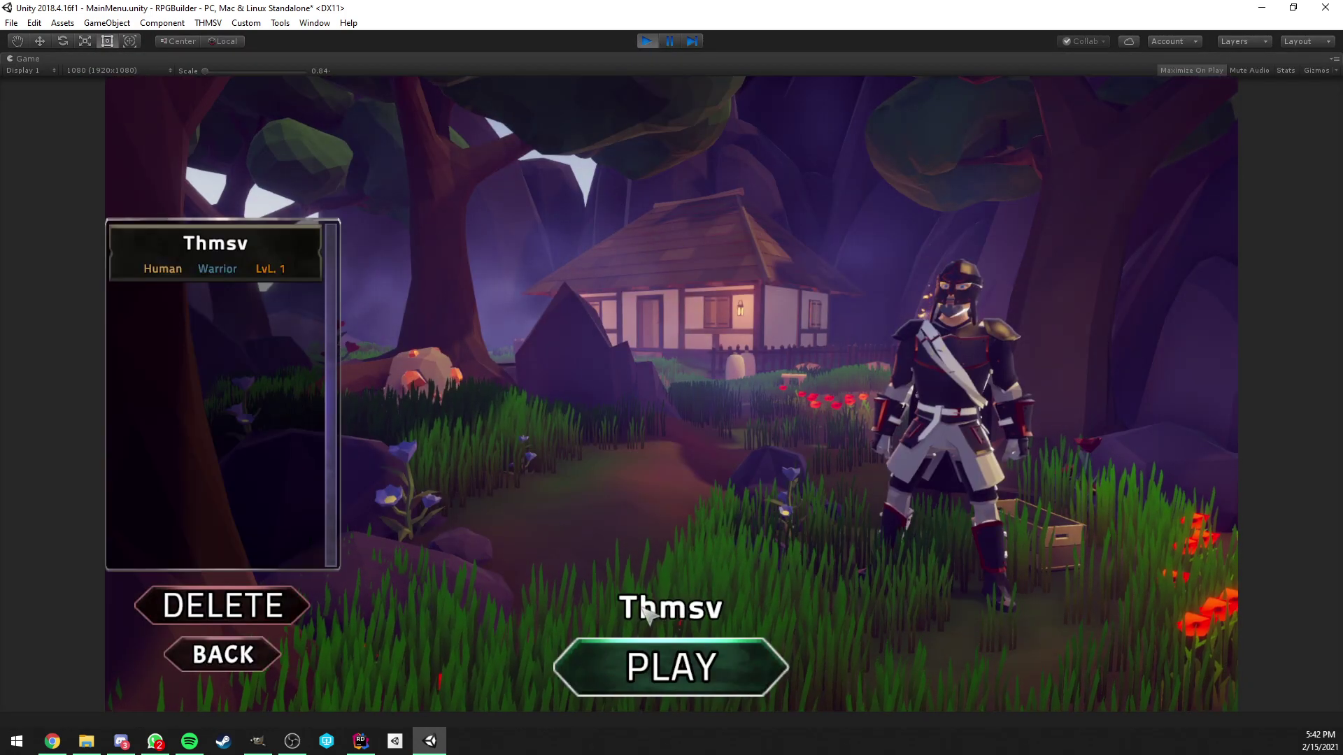
{"action": "left_click", "coordinate": [689, 665]}
{"action": "key", "text": "i"}
{"action": "key", "text": "c"}
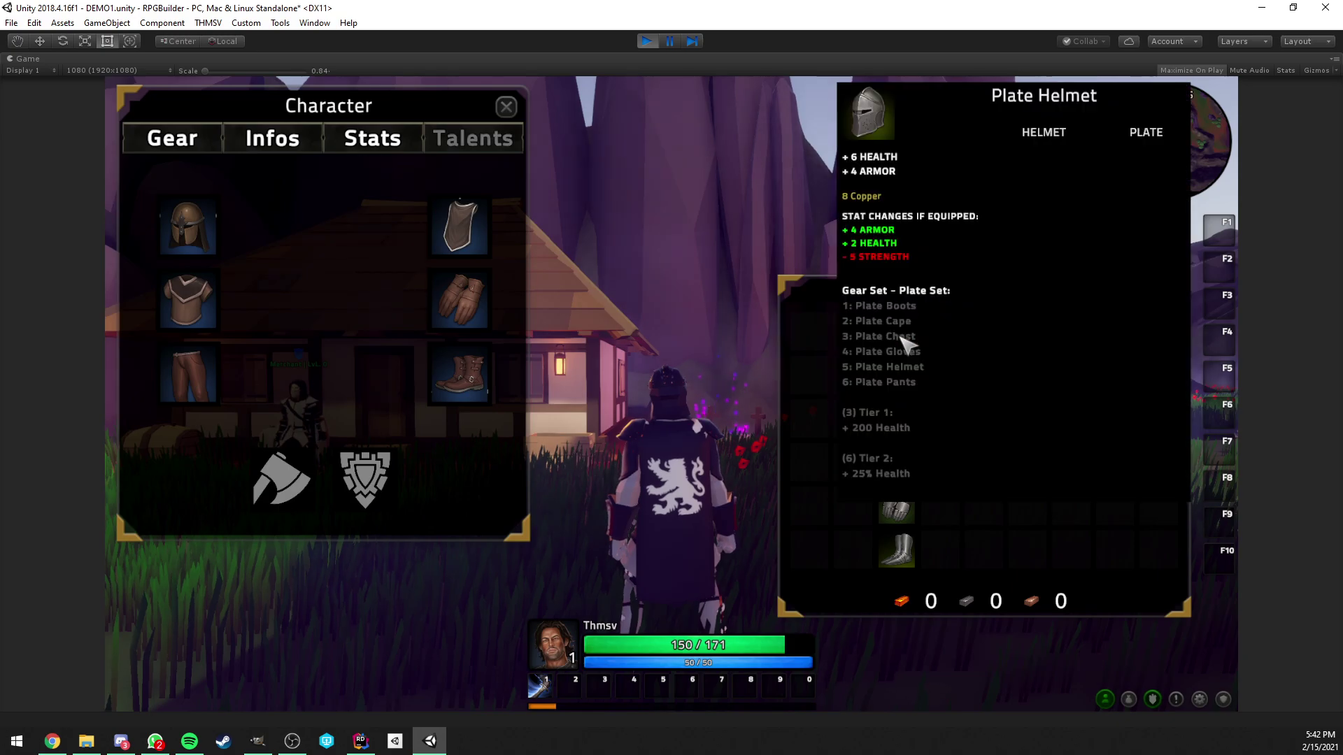
{"action": "scroll", "coordinate": [674, 299], "scroll_direction": "down", "scroll_amount": 5}
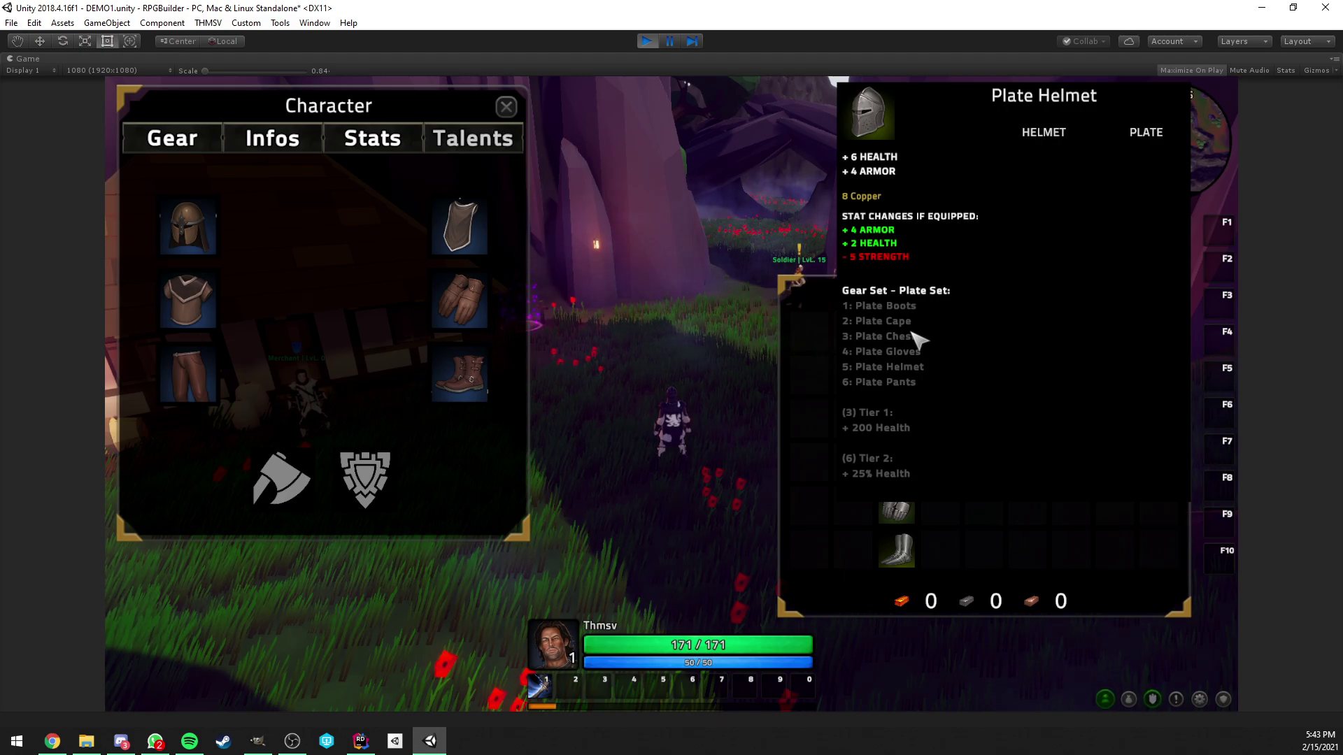
Equip all six Plate pieces: helmet, chest, pants, cape, gloves and boots
{"action": "right_click", "coordinate": [898, 334]}
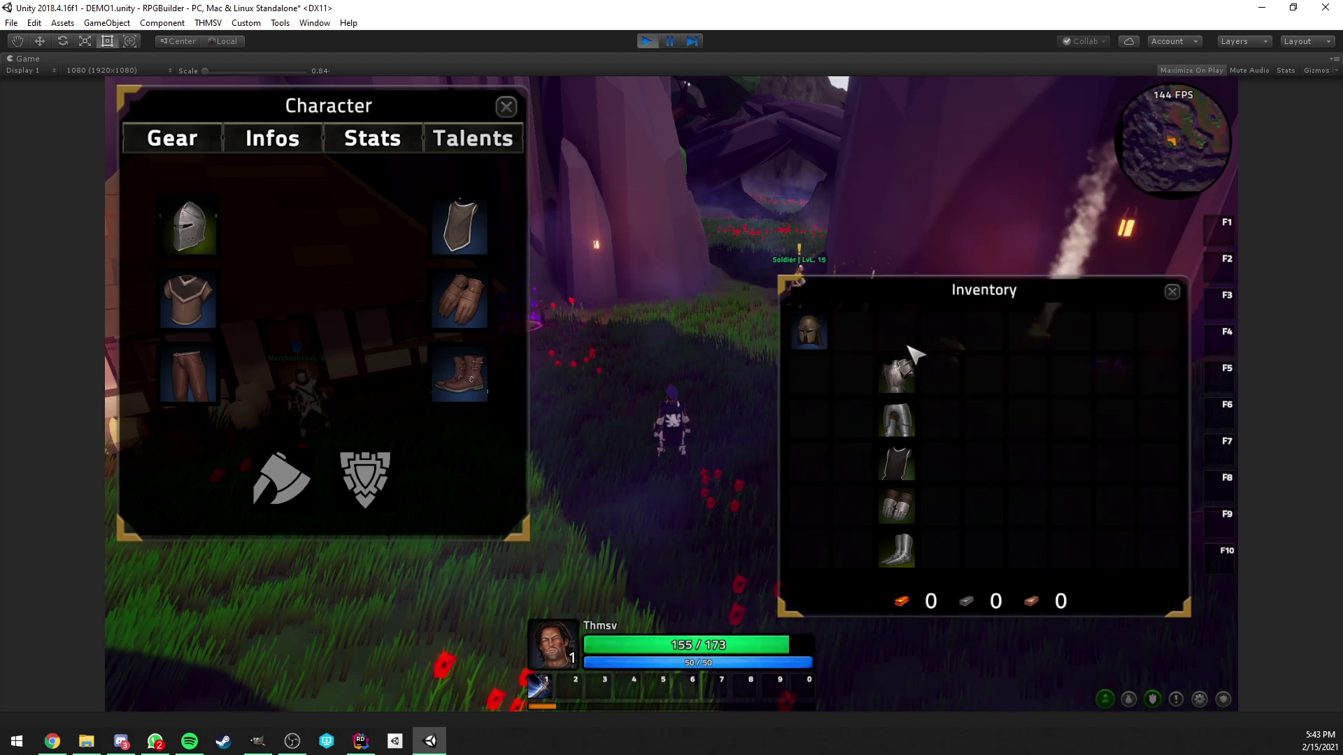
{"action": "right_click", "coordinate": [900, 374]}
{"action": "right_click", "coordinate": [901, 420]}
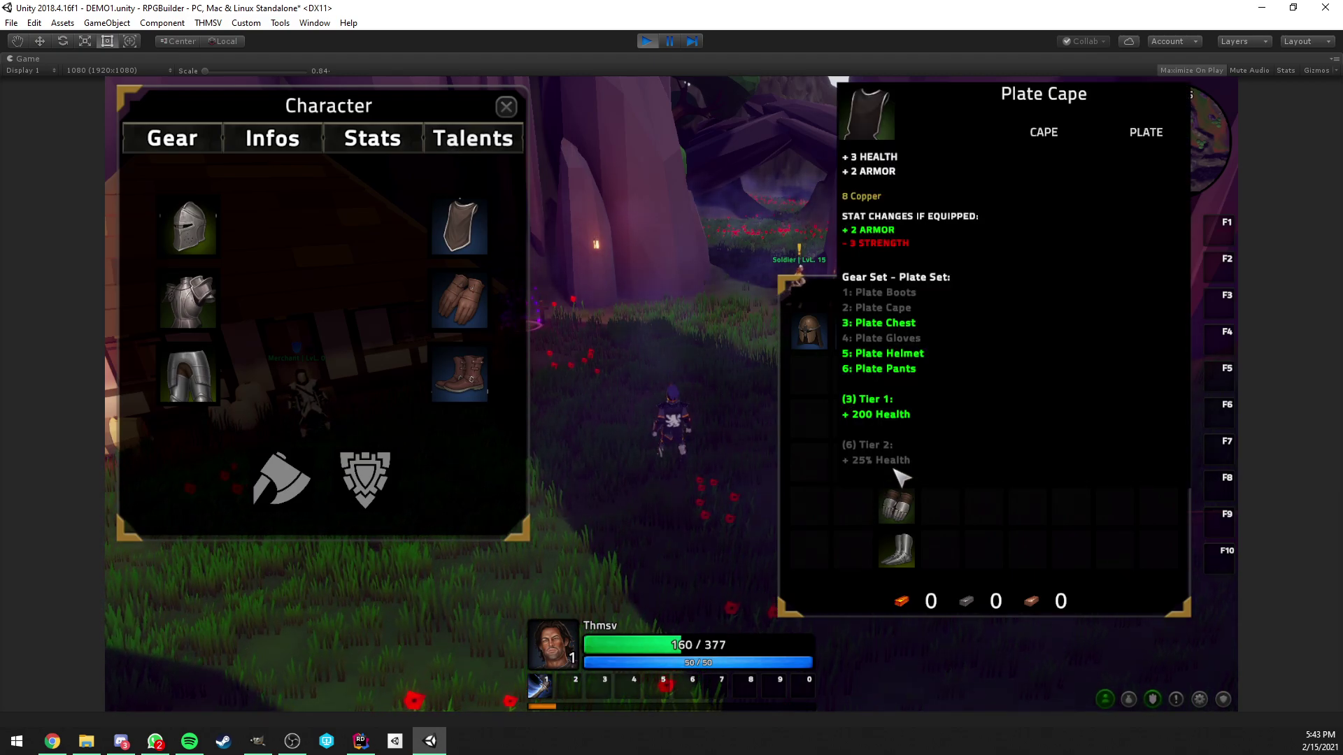
{"action": "right_click", "coordinate": [896, 468]}
{"action": "right_click", "coordinate": [896, 507]}
{"action": "right_click", "coordinate": [896, 549]}
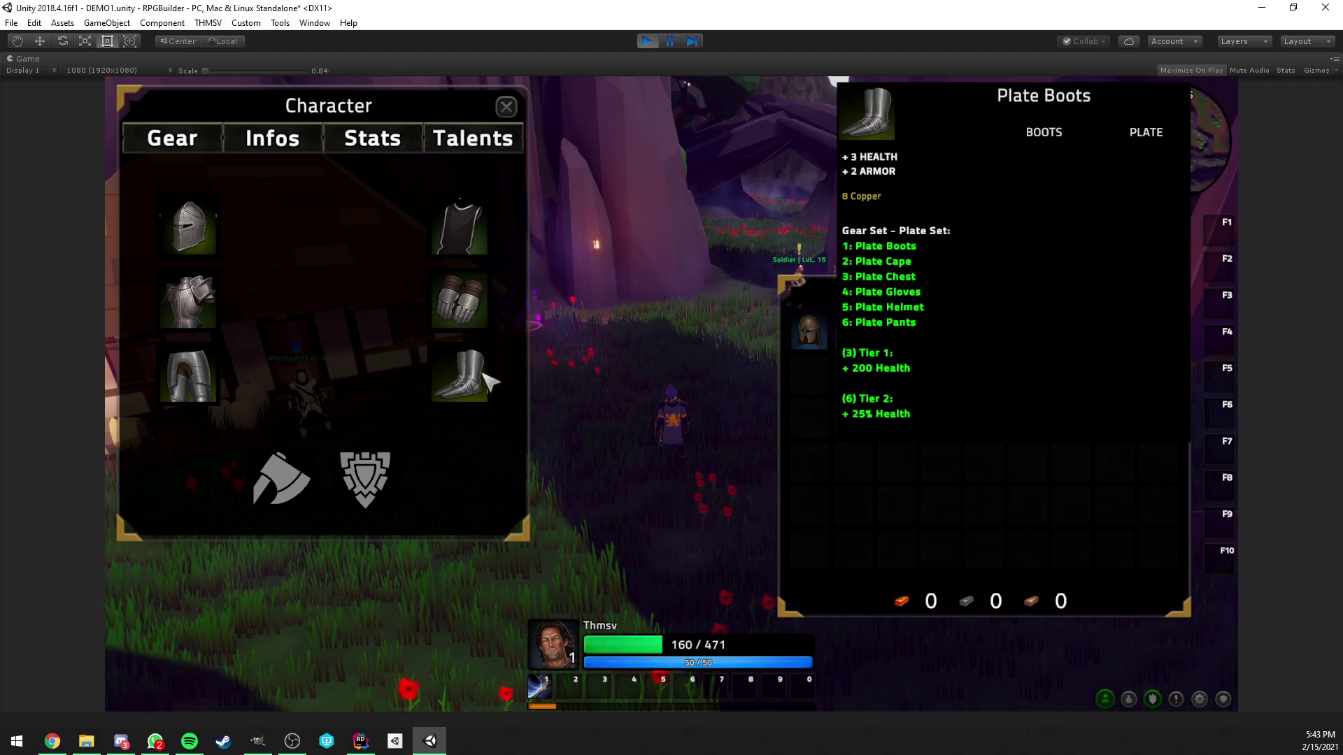
Unequip all six Plate pieces, returning health to 150/150
{"action": "right_click", "coordinate": [472, 370]}
{"action": "right_click", "coordinate": [476, 294]}
{"action": "right_click", "coordinate": [460, 225]}
{"action": "right_click", "coordinate": [189, 229]}
{"action": "right_click", "coordinate": [188, 301]}
{"action": "right_click", "coordinate": [188, 374]}
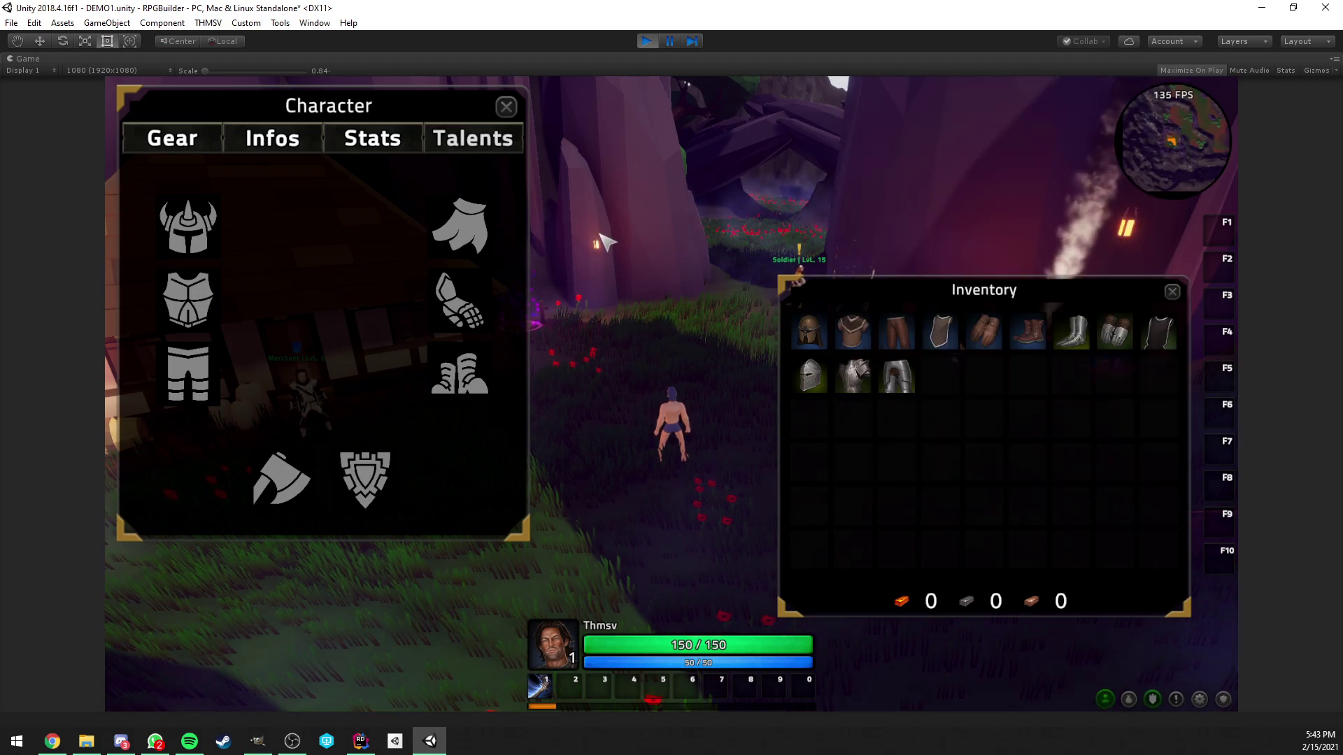
Exit play mode and reopen RPG Builder on the General > Gear Sets list
{"action": "left_click", "coordinate": [647, 40]}
{"action": "left_click", "coordinate": [207, 22]}
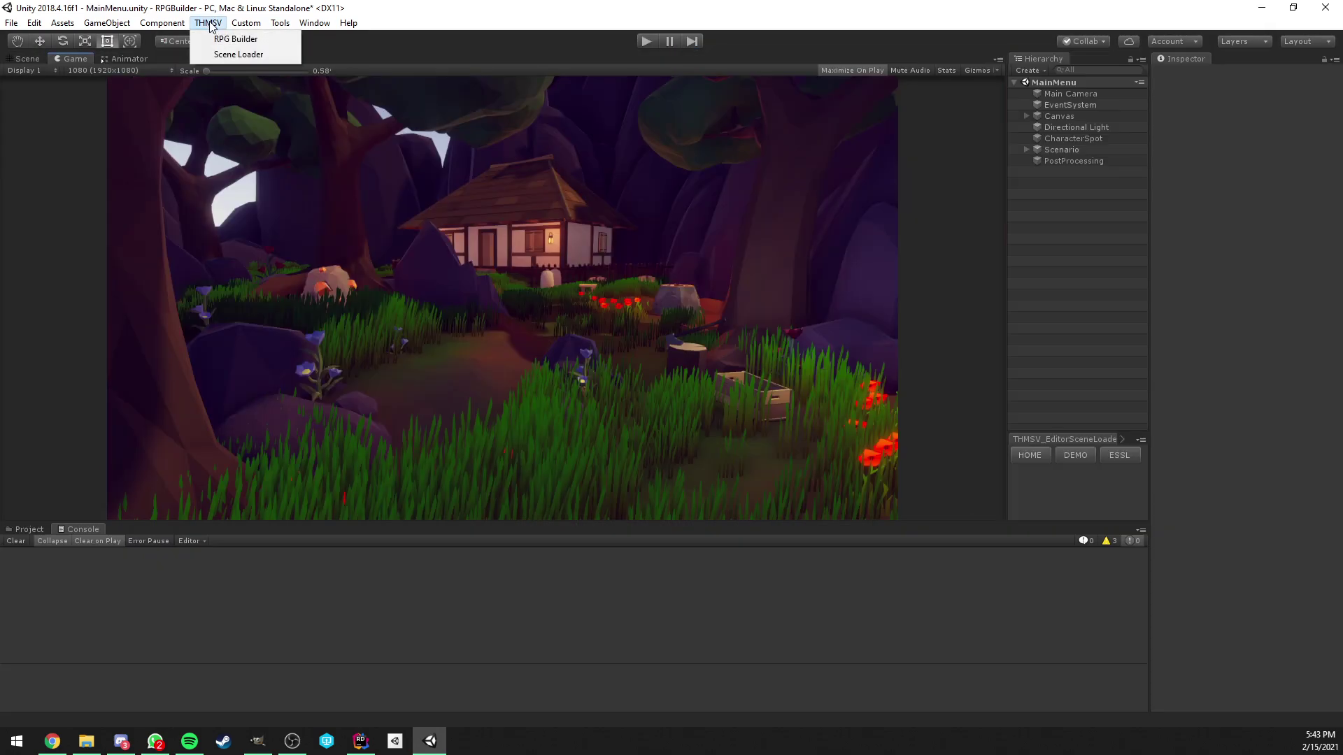
{"action": "left_click", "coordinate": [231, 35]}
{"action": "left_click", "coordinate": [238, 133]}
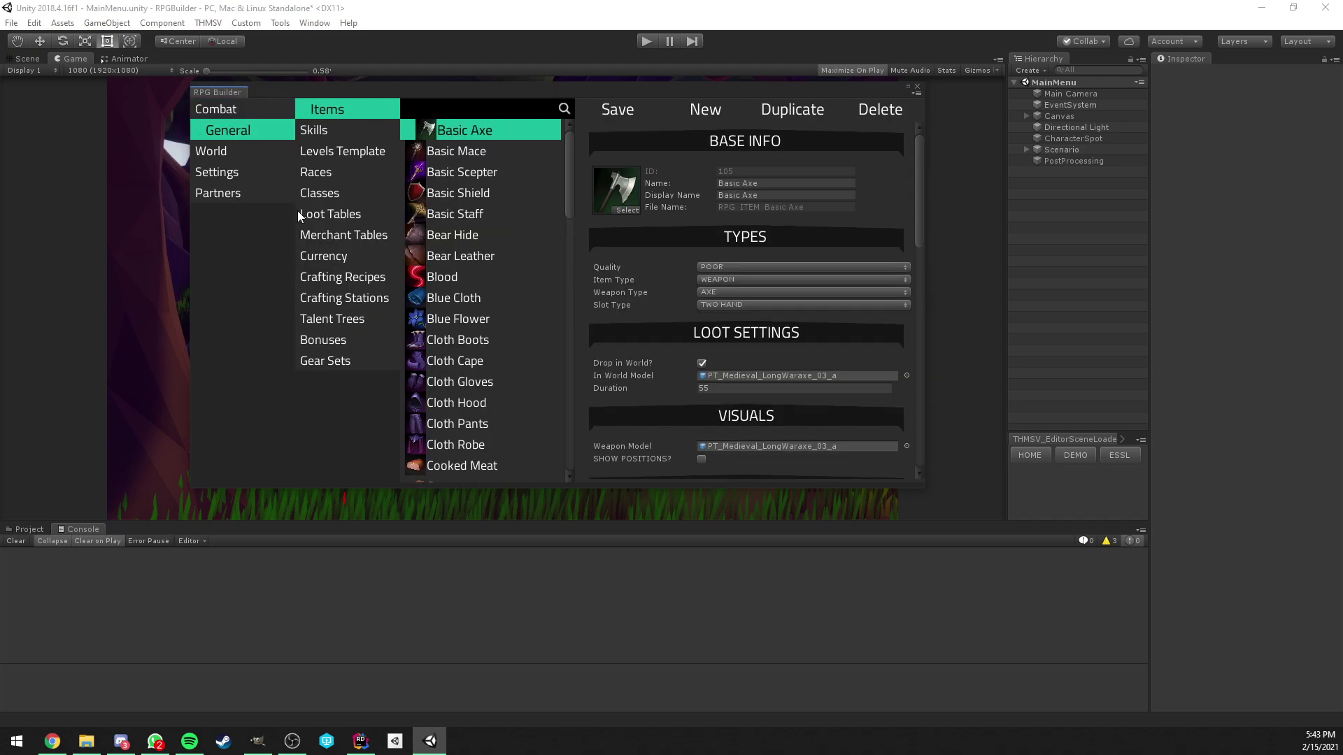
{"action": "left_click", "coordinate": [343, 360]}
Review PlateSet's six Plate items and two health tiers, briefly comparing with LeatherSet
{"action": "left_click", "coordinate": [466, 149]}
{"action": "scroll", "coordinate": [719, 297], "scroll_direction": "down", "scroll_amount": 3}
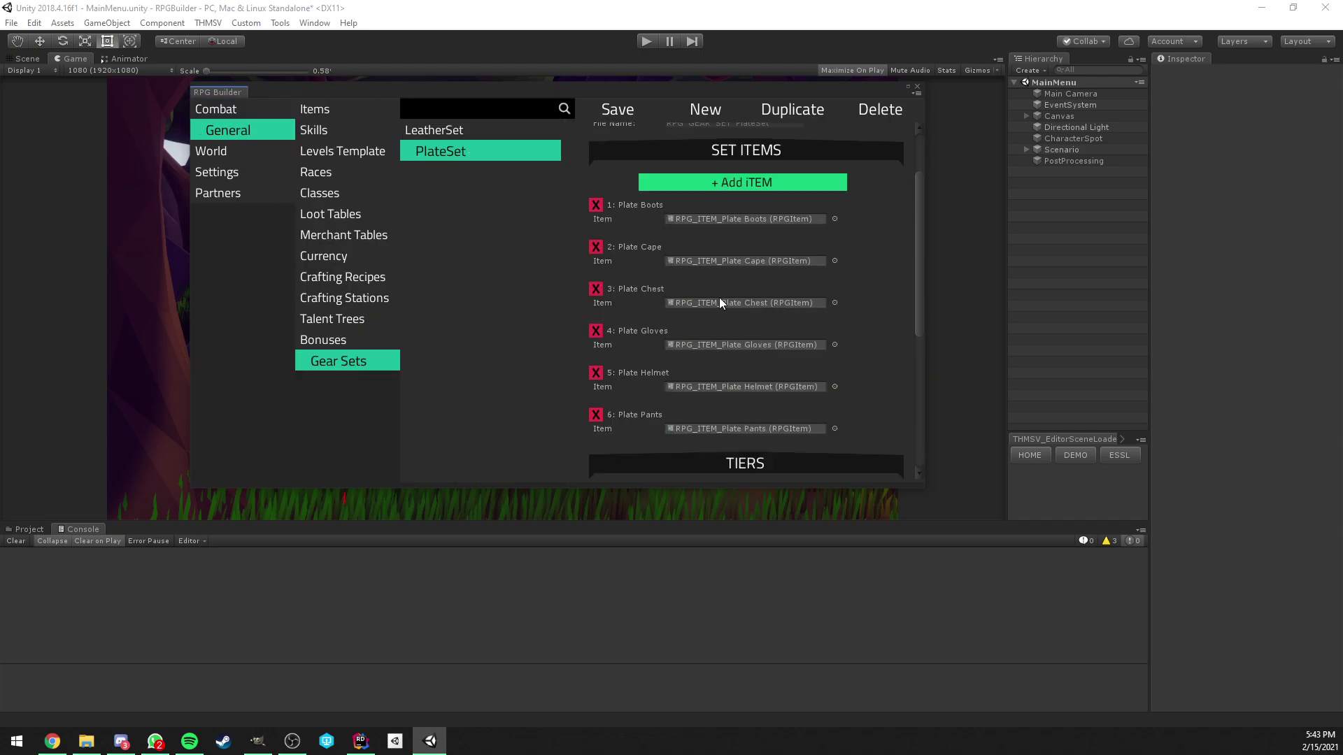
{"action": "scroll", "coordinate": [719, 297], "scroll_direction": "down", "scroll_amount": 3}
{"action": "scroll", "coordinate": [719, 296], "scroll_direction": "down", "scroll_amount": 3}
{"action": "scroll", "coordinate": [718, 297], "scroll_direction": "up", "scroll_amount": 1}
{"action": "scroll", "coordinate": [728, 325], "scroll_direction": "up", "scroll_amount": 3}
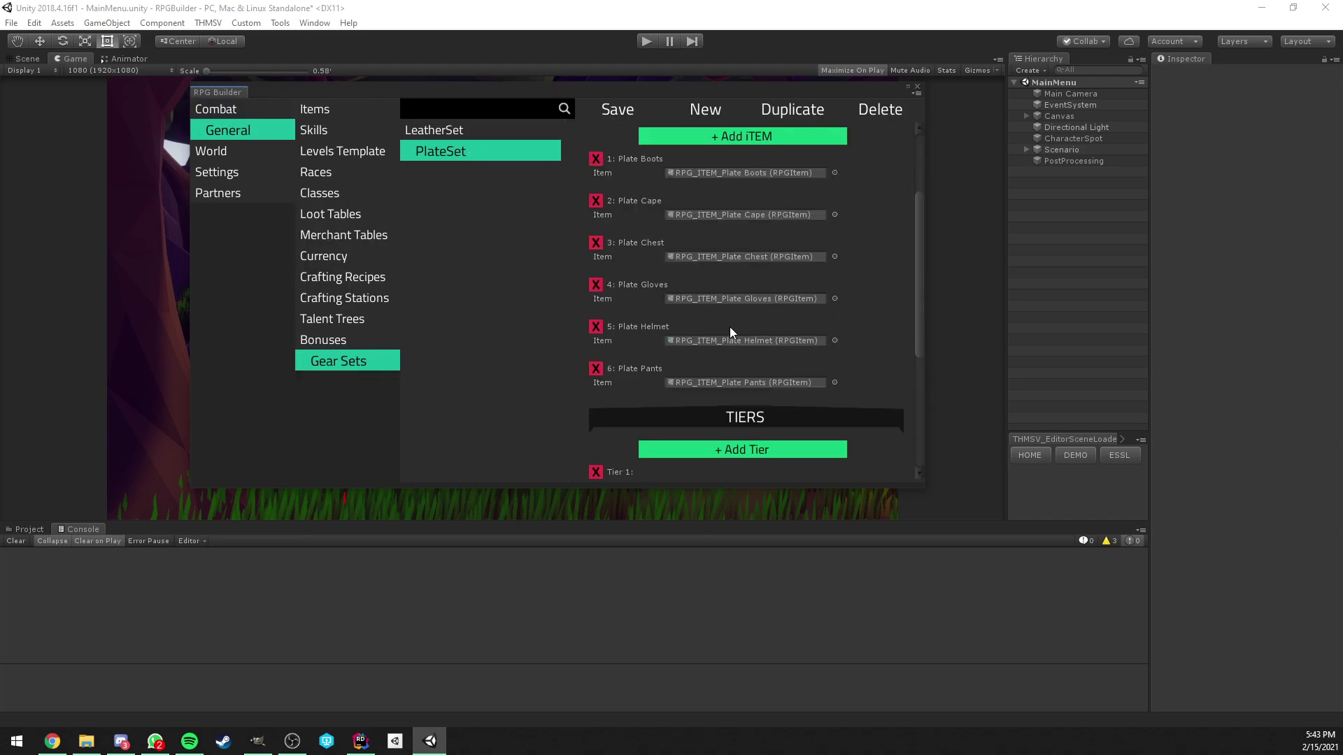
{"action": "scroll", "coordinate": [729, 326], "scroll_direction": "up", "scroll_amount": 3}
{"action": "scroll", "coordinate": [792, 298], "scroll_direction": "down", "scroll_amount": 5}
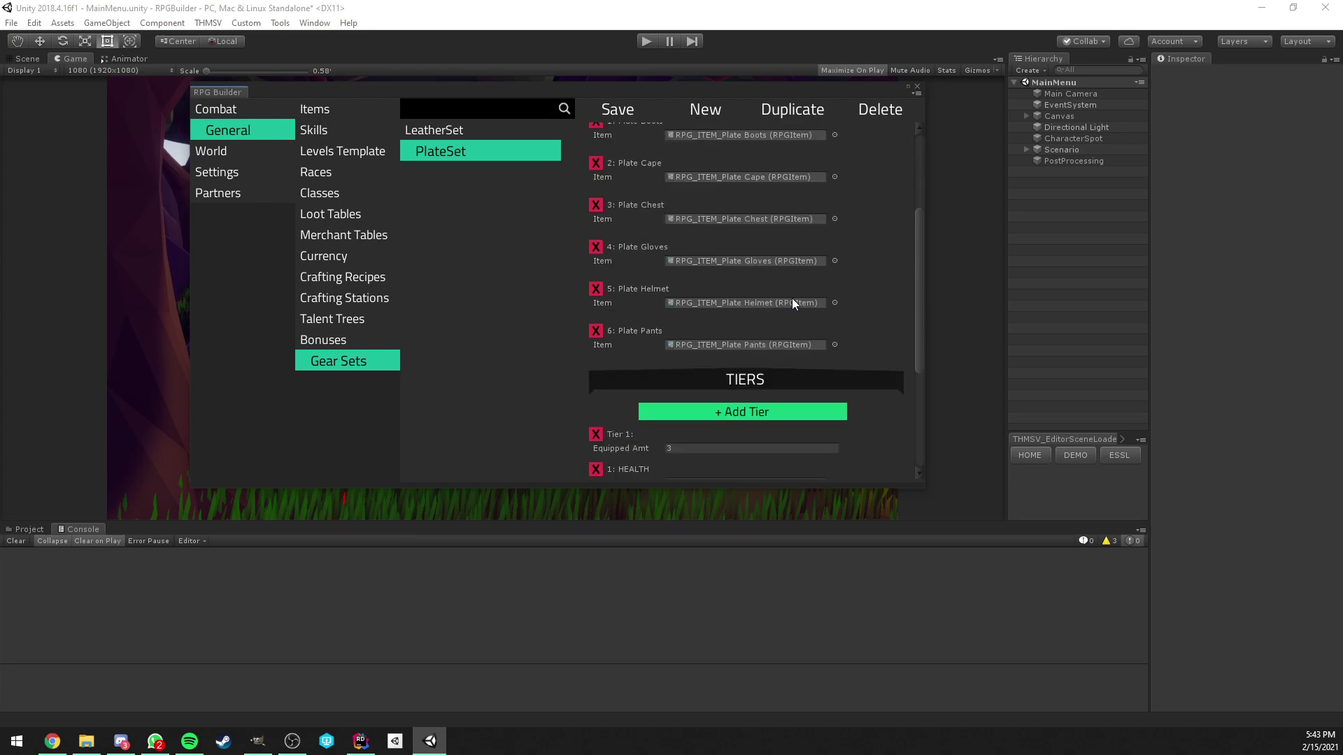
{"action": "scroll", "coordinate": [792, 298], "scroll_direction": "down", "scroll_amount": 4}
{"action": "scroll", "coordinate": [792, 298], "scroll_direction": "down", "scroll_amount": 1}
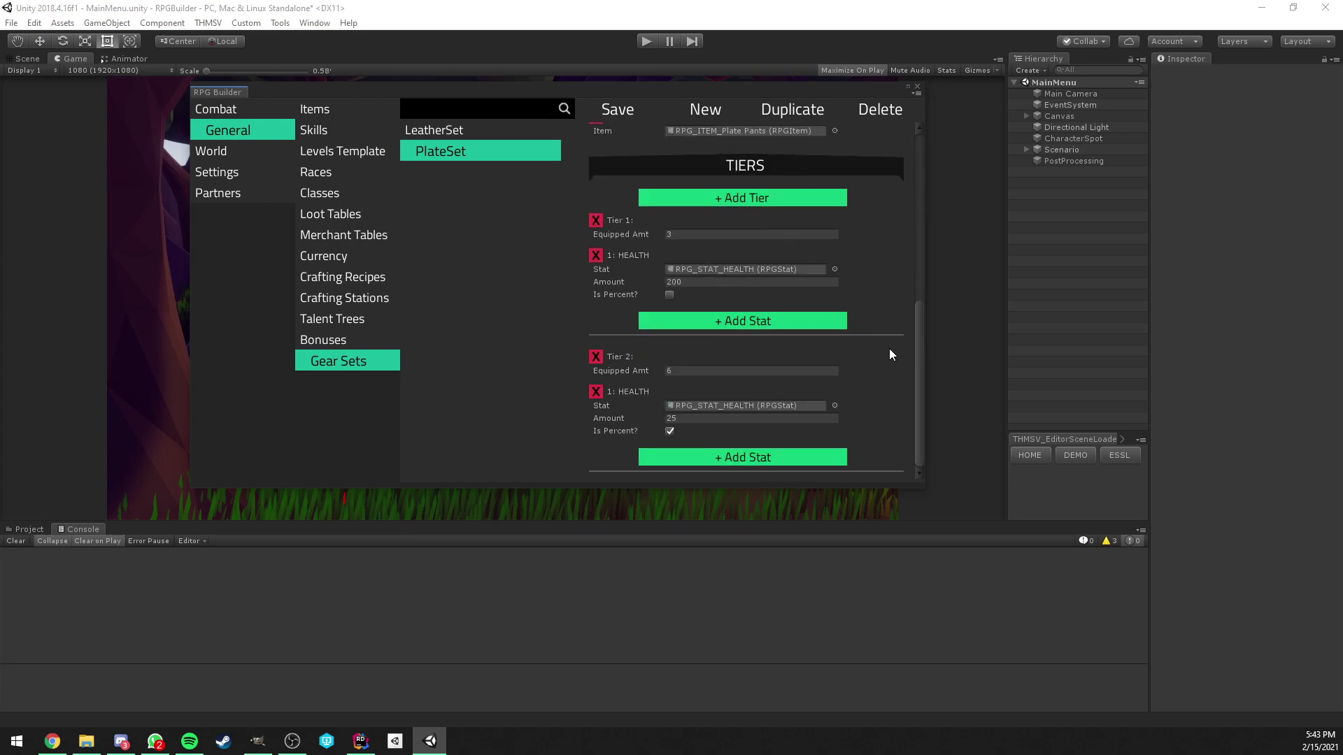
{"action": "mouse_move", "coordinate": [919, 346]}
{"action": "left_mouse_down"}
{"action": "mouse_move", "coordinate": [918, 292]}
{"action": "mouse_move", "coordinate": [762, 152]}
{"action": "left_mouse_up"}
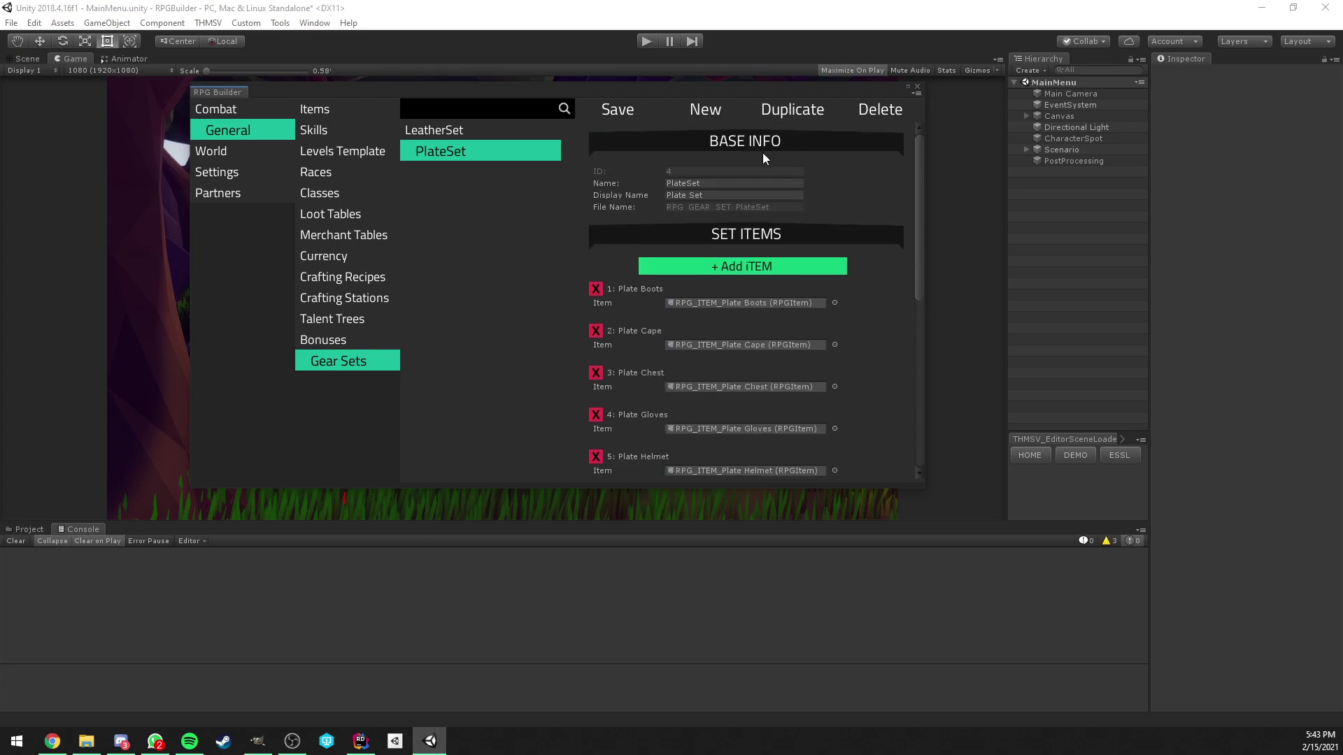
{"action": "left_click", "coordinate": [463, 131]}
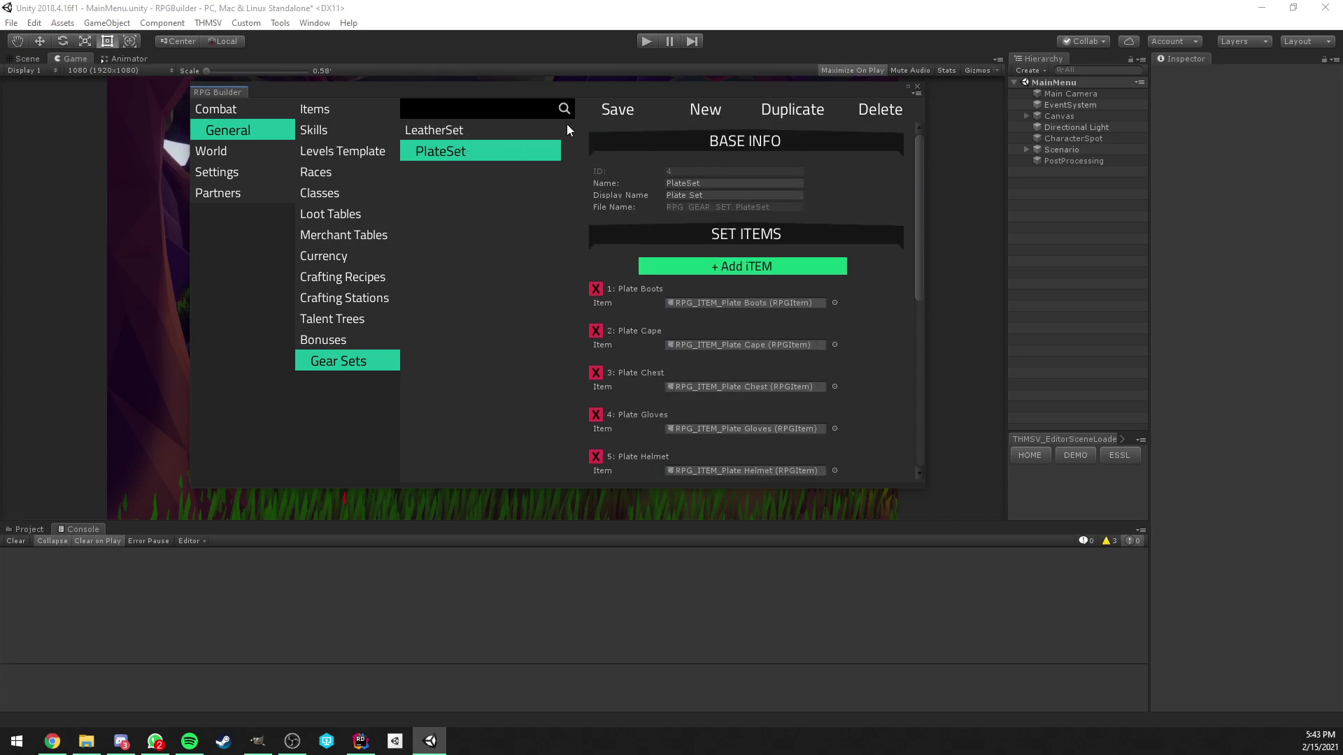